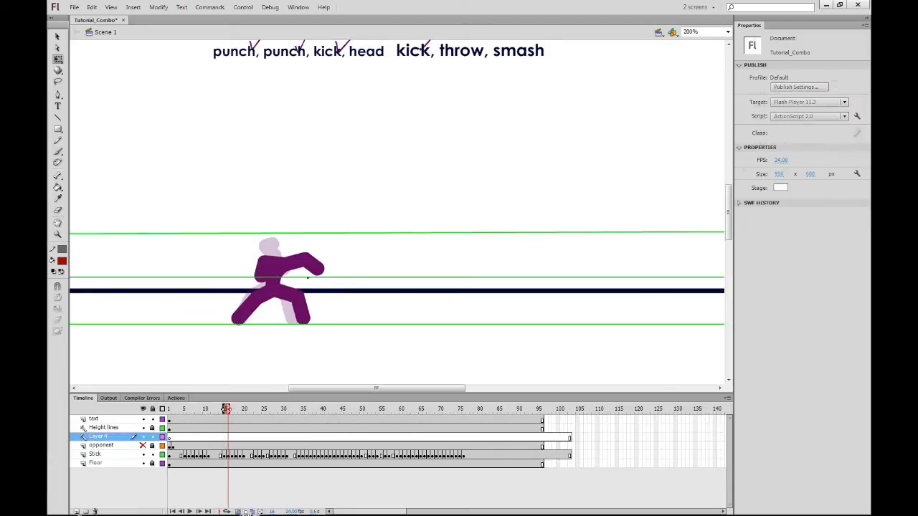
Brush a red arc on Layer 4 tracing the first punch's path from behind the head to the fist.
{"action": "key", "text": "b"}
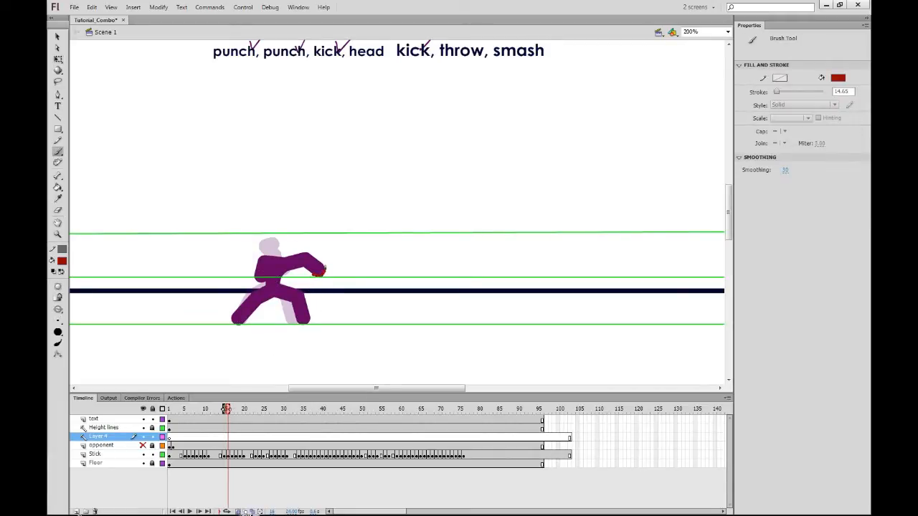
{"action": "left_click_drag", "start_coordinate": [298, 244], "coordinate": [322, 267]}
{"action": "left_click_drag", "start_coordinate": [277, 235], "coordinate": [246, 242]}
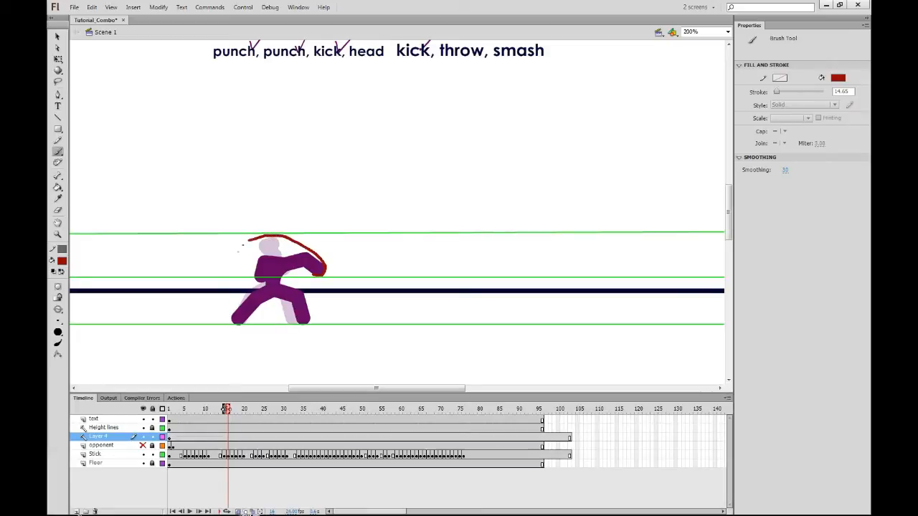
Advance to the second punch at frame 27 and brush a red arc around the raised fist, redoing the first stroke.
{"action": "key", "text": "period"}
{"action": "key", "text": "period"}
{"action": "key", "text": "period"}
{"action": "key", "text": "period"}
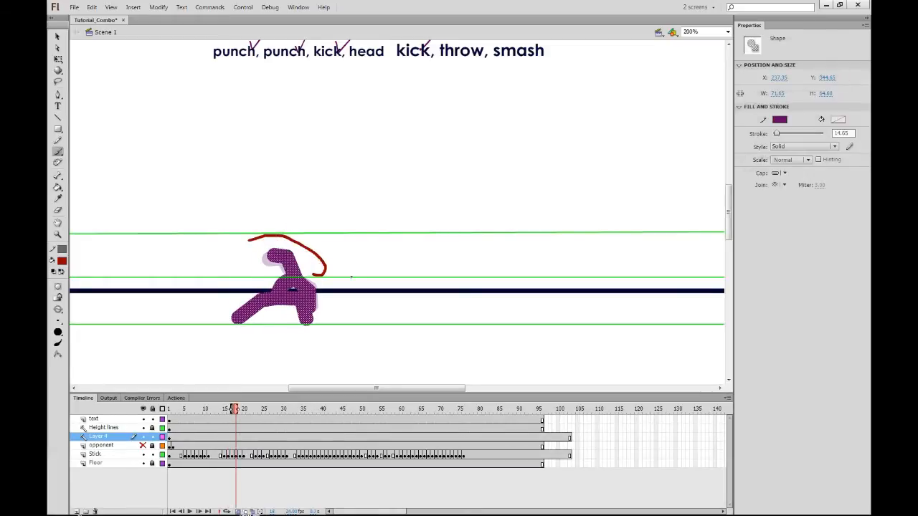
{"action": "key", "text": "period"}
{"action": "key", "text": "period"}
{"action": "key", "text": "period"}
{"action": "key", "text": "period"}
{"action": "key", "text": "period"}
{"action": "key", "text": "period"}
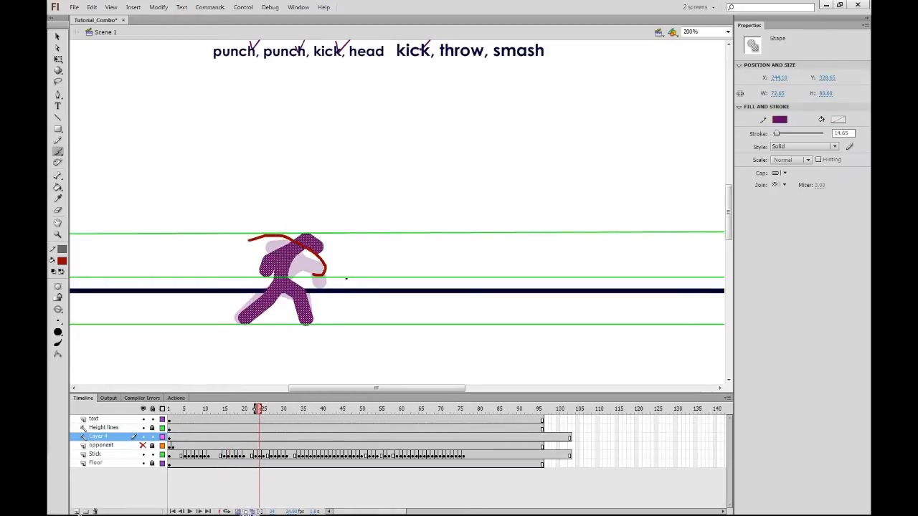
{"action": "key", "text": "period"}
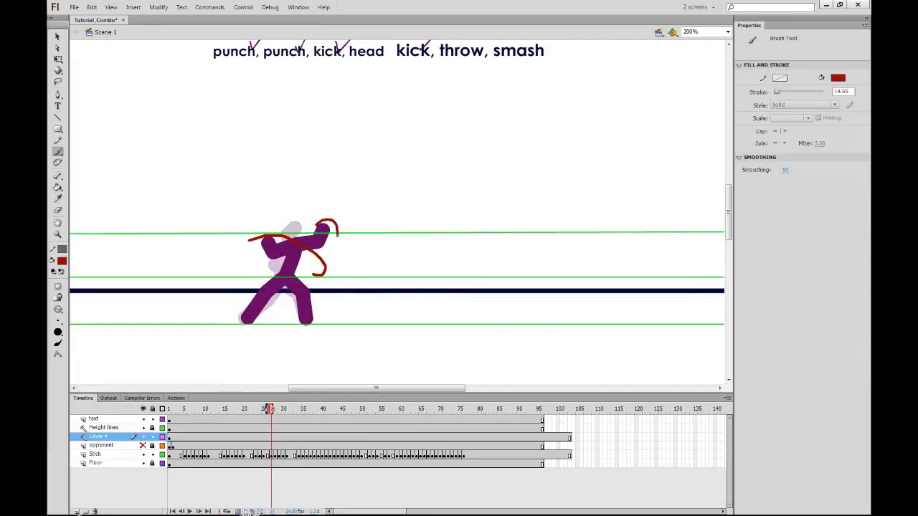
{"action": "key", "text": "ctrl+z"}
{"action": "key", "text": "ctrl+y"}
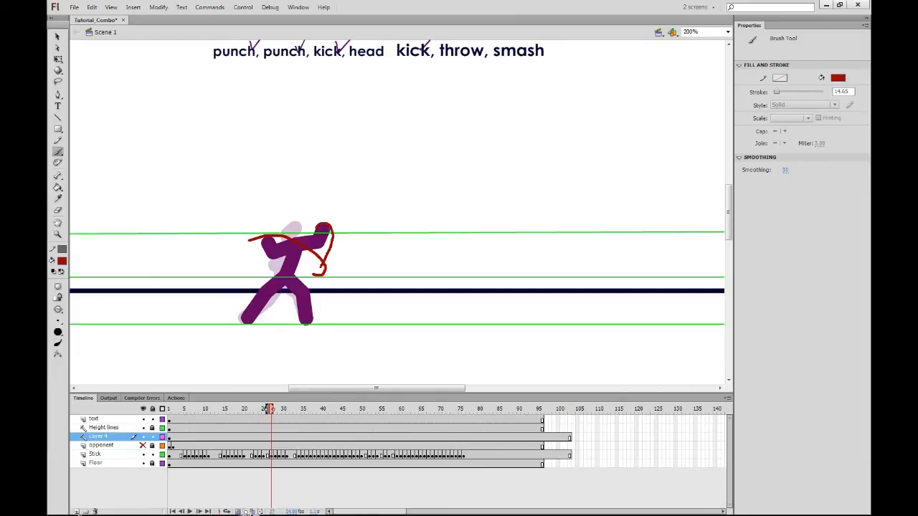
Extend the second punch's red arc down toward the hips and step ahead to the kick pose at frame 33.
{"action": "key", "text": "period"}
{"action": "key", "text": "period"}
{"action": "key", "text": "period"}
{"action": "key", "text": "period"}
{"action": "key", "text": "period"}
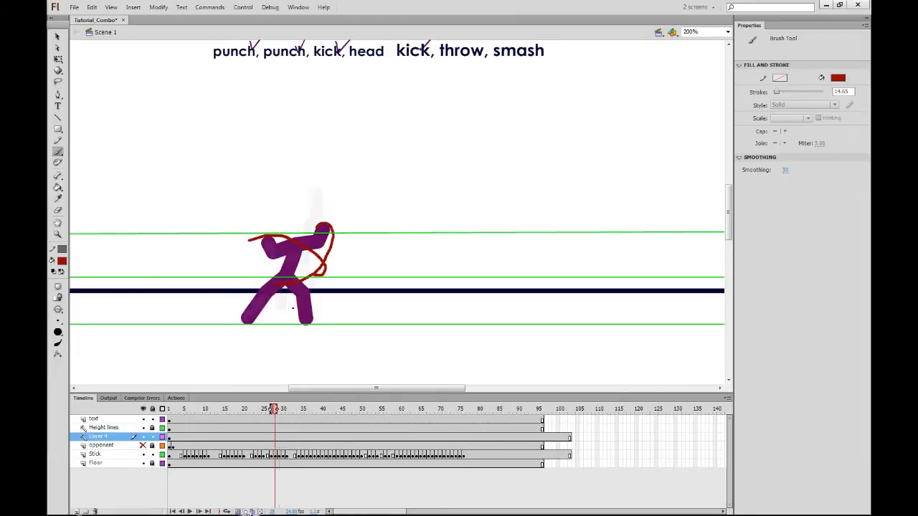
{"action": "key", "text": "period"}
{"action": "key", "text": "period"}
{"action": "key", "text": "period"}
{"action": "key", "text": "comma"}
{"action": "key", "text": "comma"}
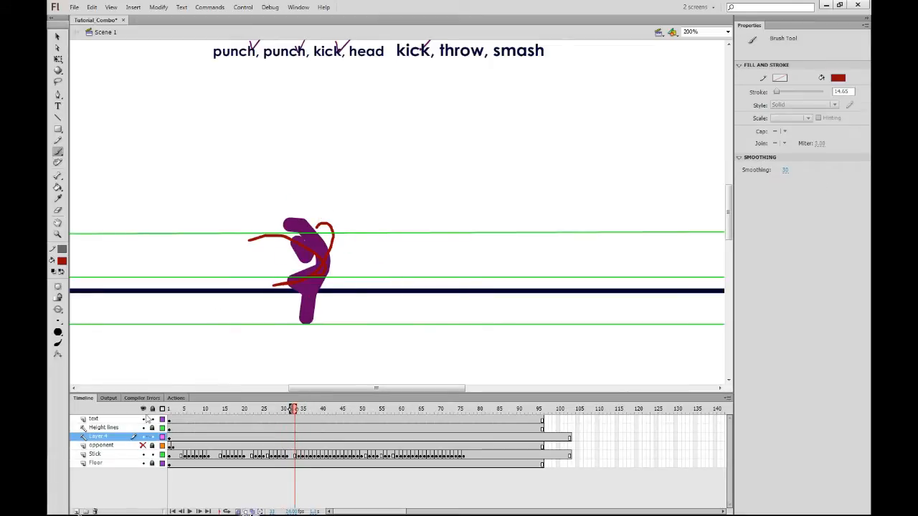
Hide Layer 4 and add a layer named swooshie directly above Height lines.
{"action": "left_click", "coordinate": [143, 437]}
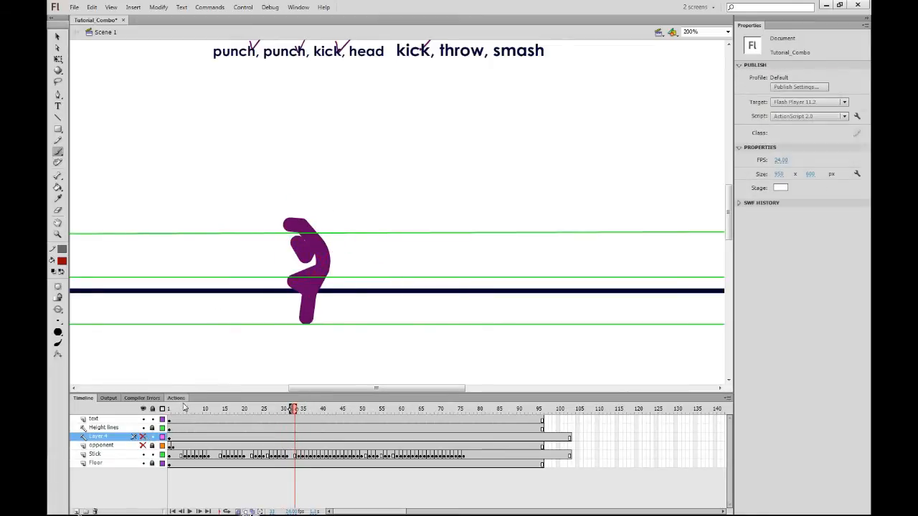
{"action": "left_click", "coordinate": [98, 427]}
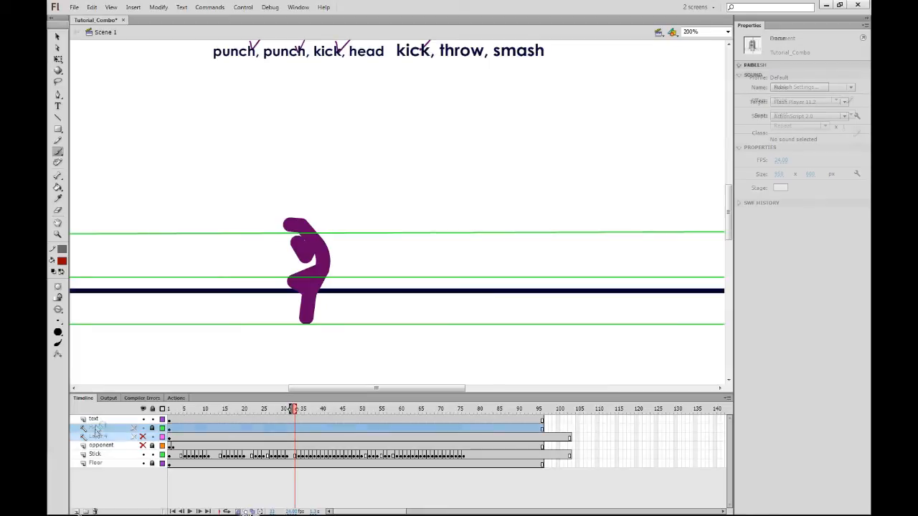
{"action": "left_click", "coordinate": [76, 512]}
{"action": "double_click", "coordinate": [103, 429]}
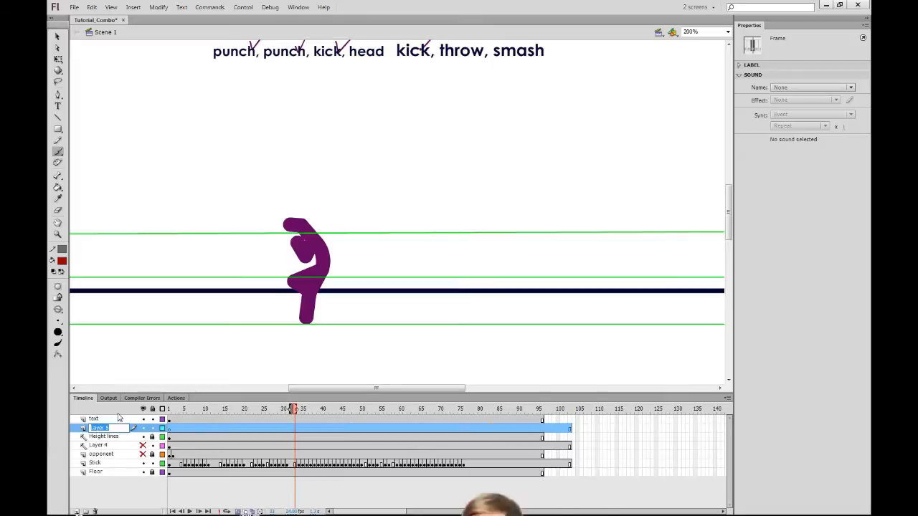
{"action": "type", "text": "Stowwhie"}
{"action": "key", "text": "Return"}
Go to the first punch at frame 16 and set both the fill and stroke colours to white.
{"action": "left_click_drag", "start_coordinate": [180, 409], "coordinate": [231, 414]}
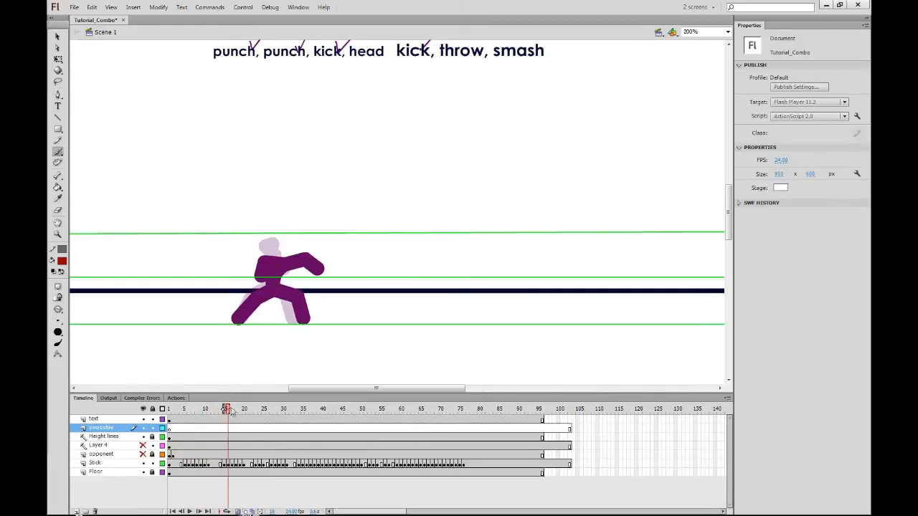
{"action": "left_click", "coordinate": [231, 465]}
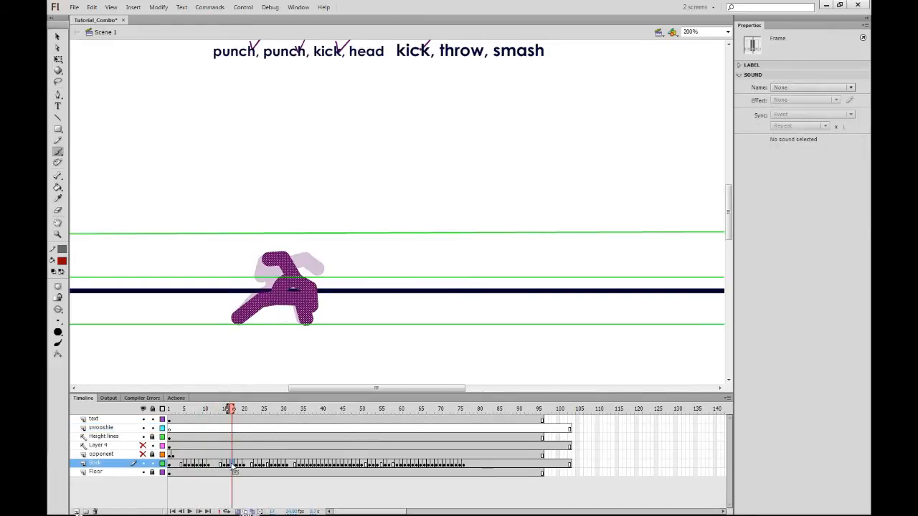
{"action": "left_click", "coordinate": [63, 263]}
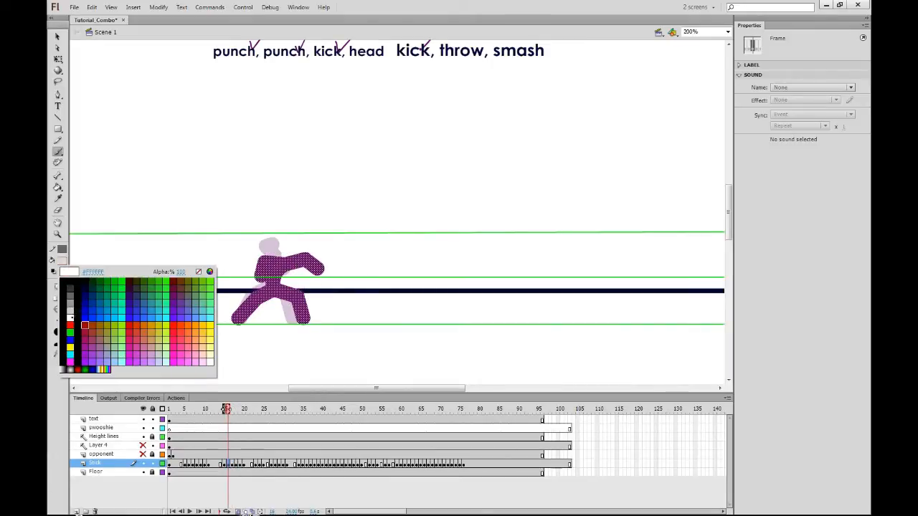
{"action": "left_click", "coordinate": [72, 316]}
{"action": "left_click", "coordinate": [63, 249]}
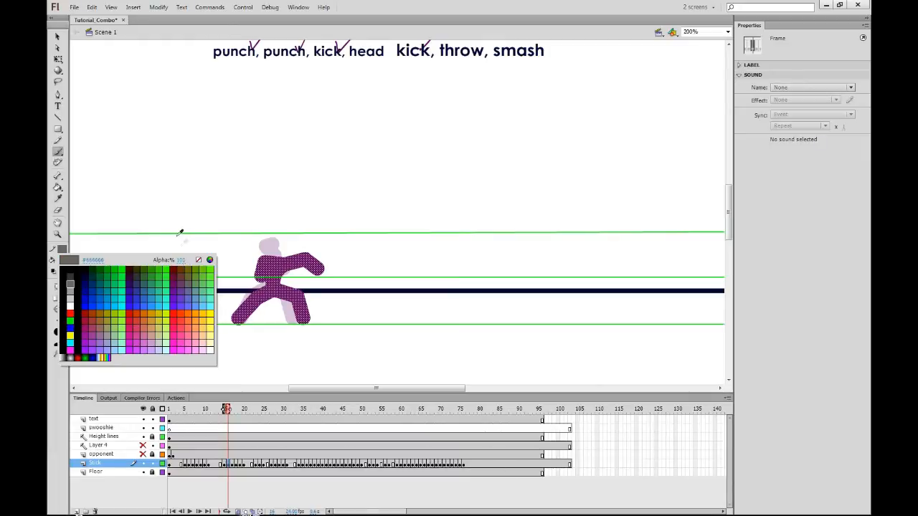
{"action": "left_click", "coordinate": [180, 244]}
{"action": "key", "text": "ctrl+z"}
{"action": "key", "text": "ctrl+z"}
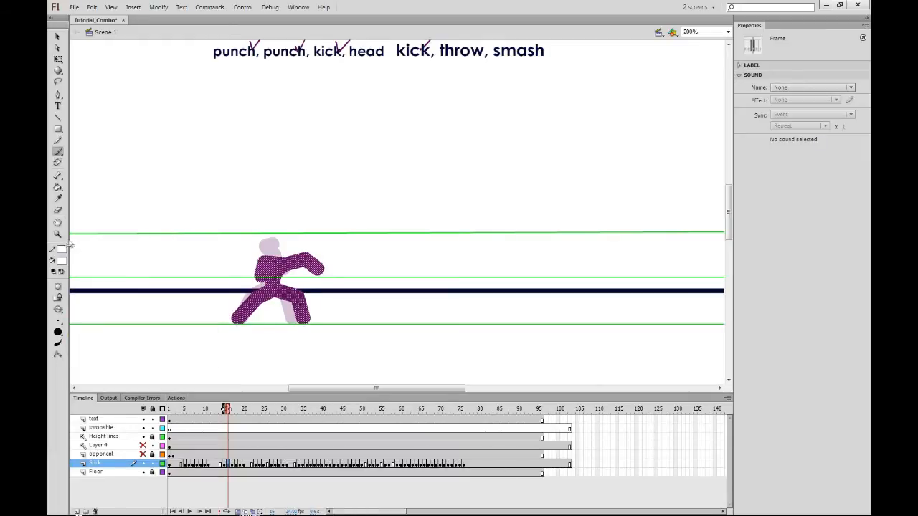
{"action": "key", "text": "v"}
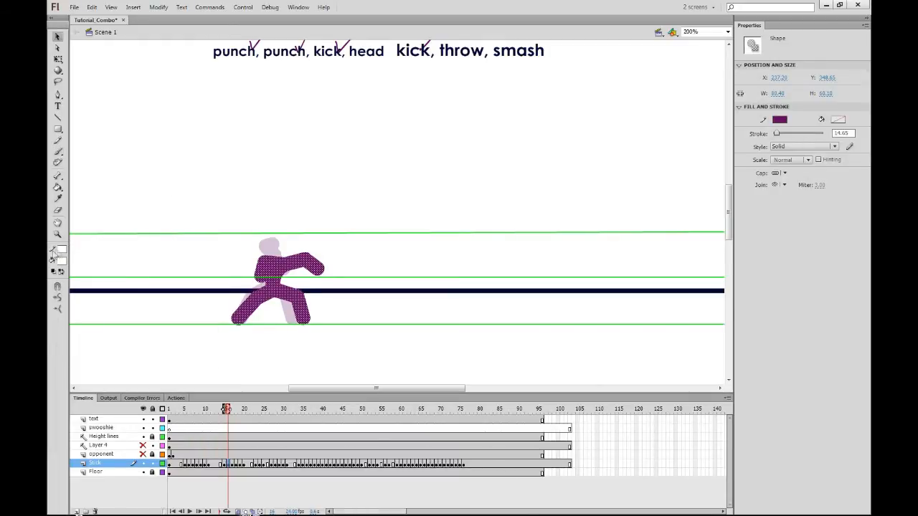
Set the Rectangle tool to no stroke, draw a test rectangle above the figure and undo it.
{"action": "left_click", "coordinate": [58, 130]}
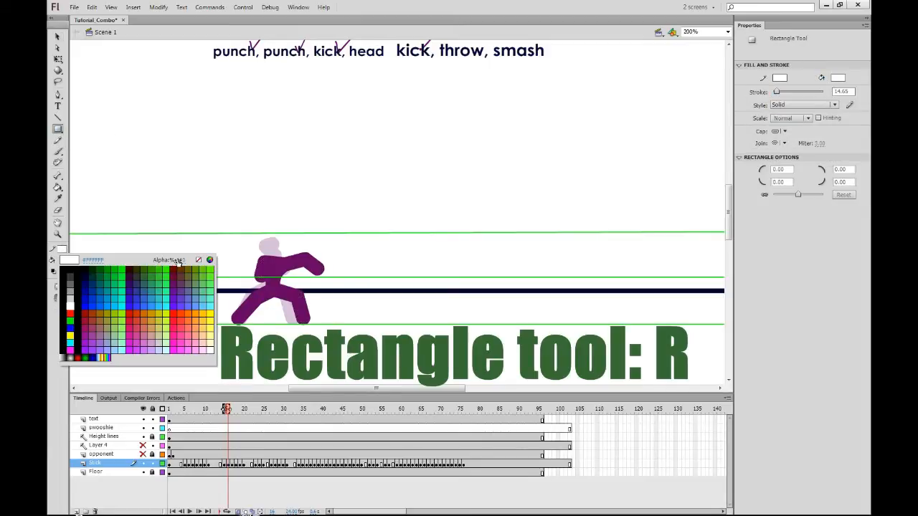
{"action": "left_click", "coordinate": [201, 262]}
{"action": "left_click_drag", "start_coordinate": [269, 214], "coordinate": [321, 250]}
{"action": "key", "text": "ctrl+z"}
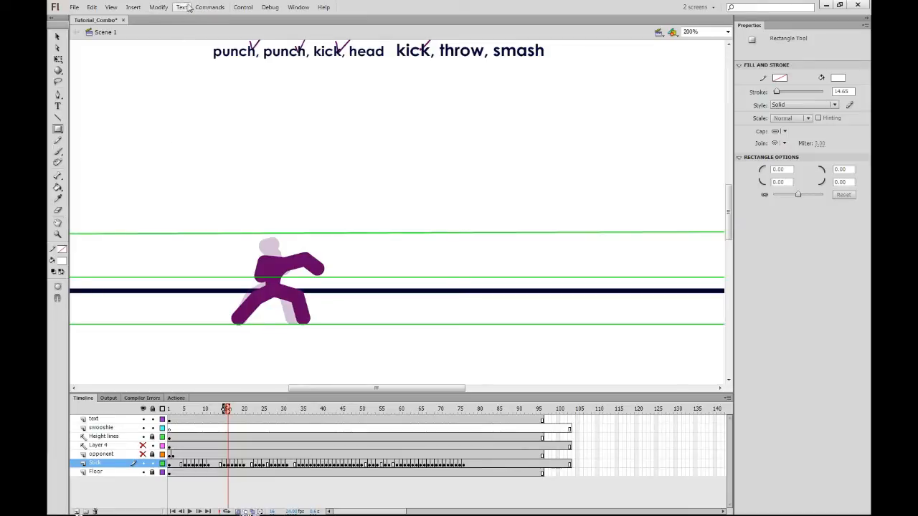
Set the document's background colour to dark grey.
{"action": "left_click", "coordinate": [159, 8]}
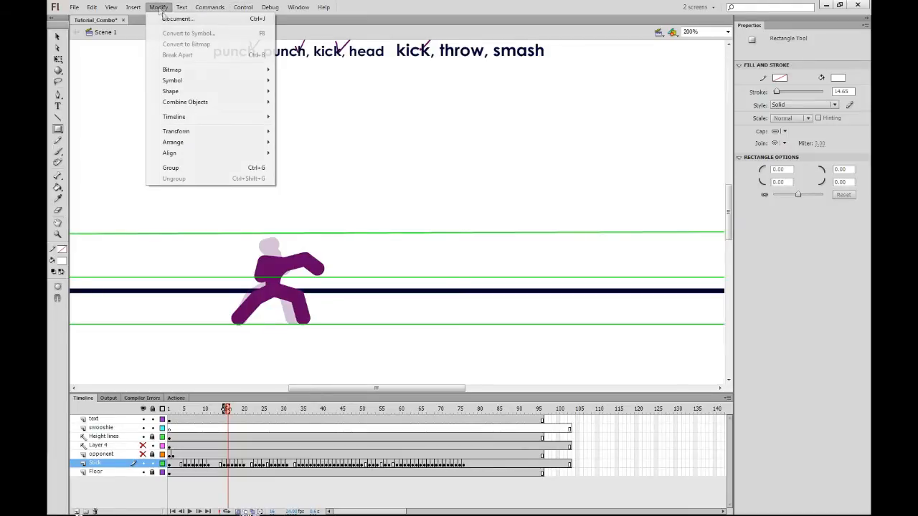
{"action": "left_click", "coordinate": [173, 20]}
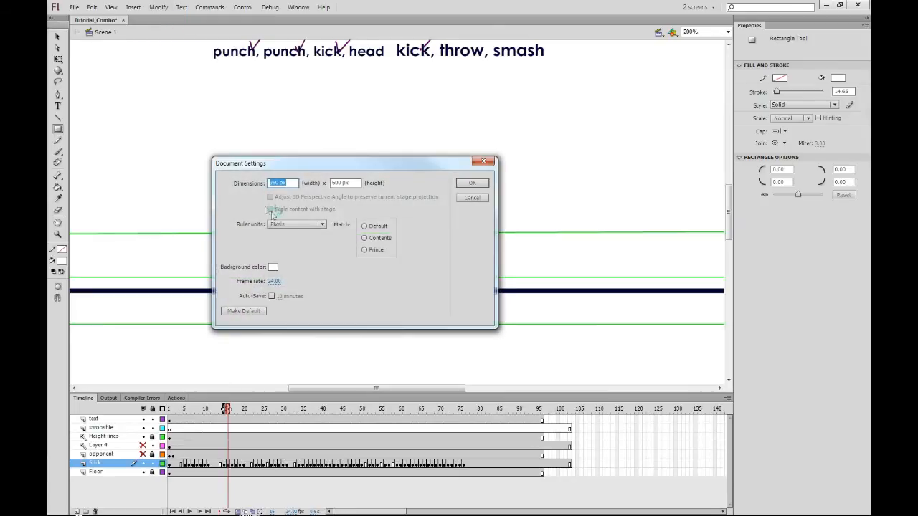
{"action": "left_click", "coordinate": [273, 267]}
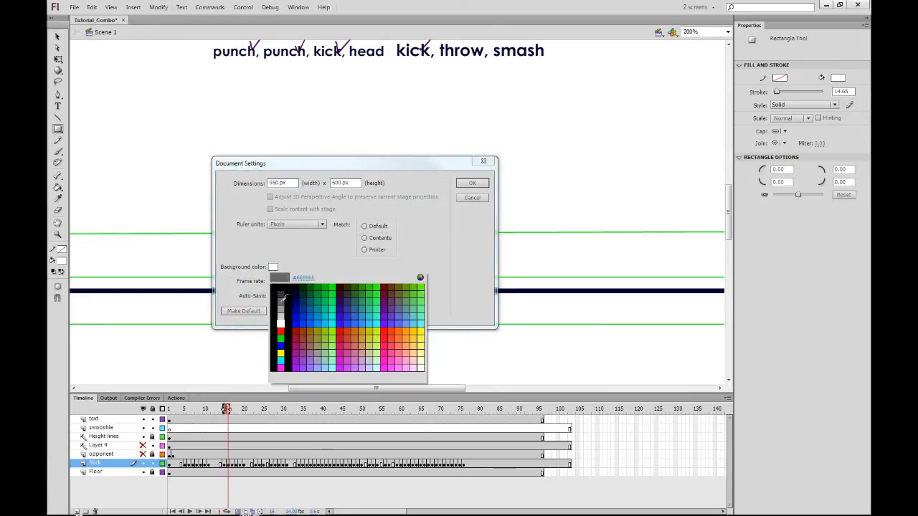
{"action": "left_click", "coordinate": [282, 294]}
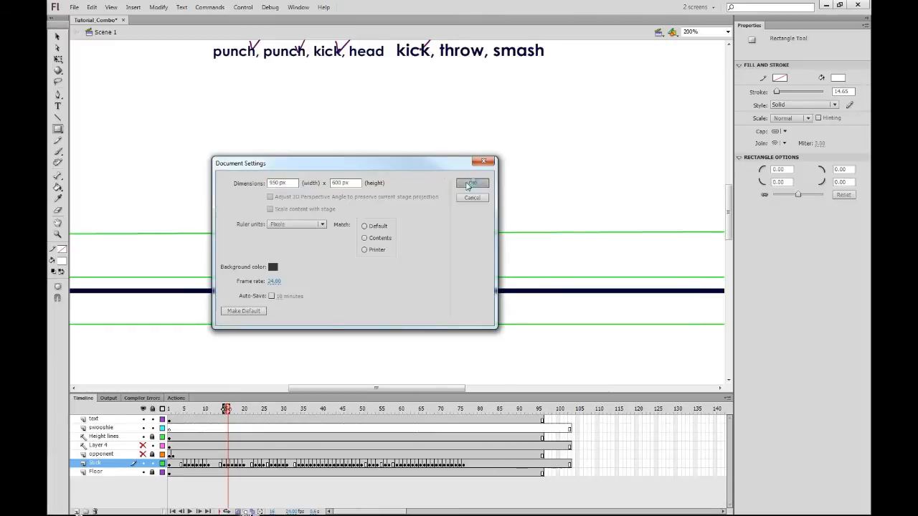
{"action": "left_click", "coordinate": [467, 185]}
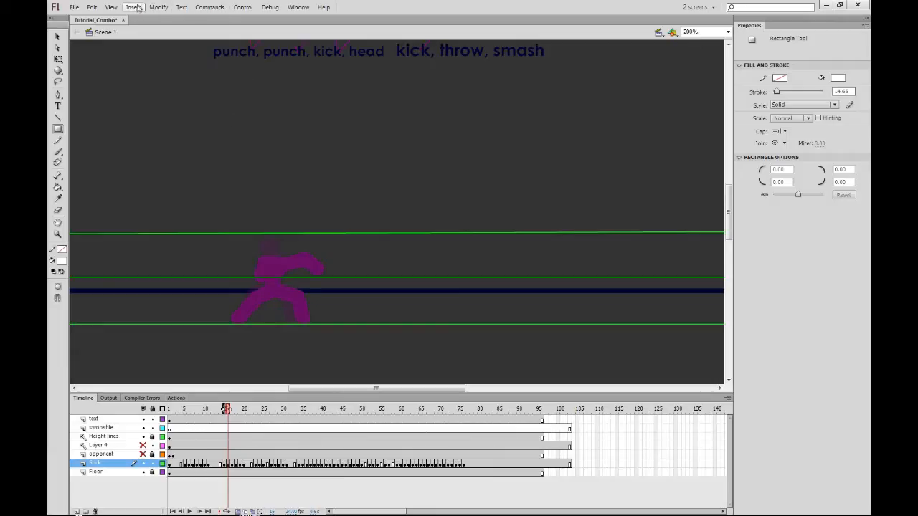
Set the document's background colour to bright blue #00CCFF.
{"action": "left_click", "coordinate": [147, 10]}
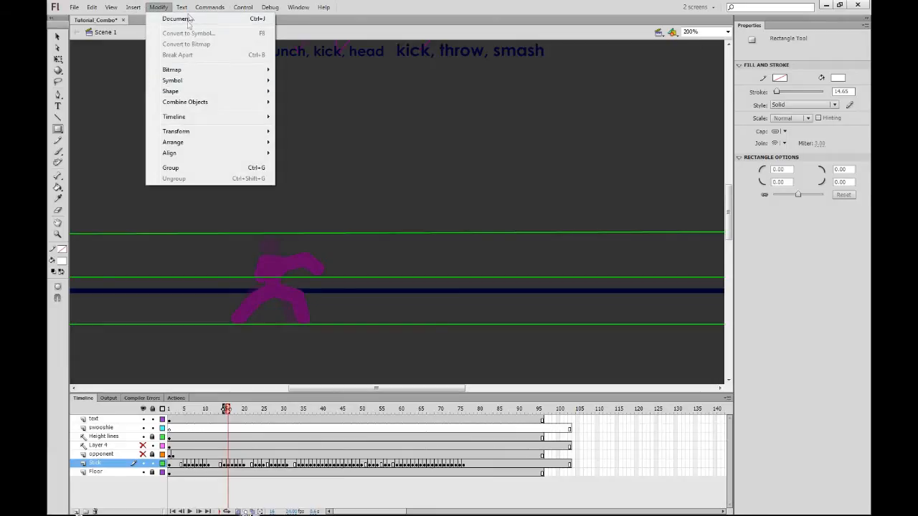
{"action": "left_click", "coordinate": [183, 19]}
{"action": "left_click", "coordinate": [272, 267]}
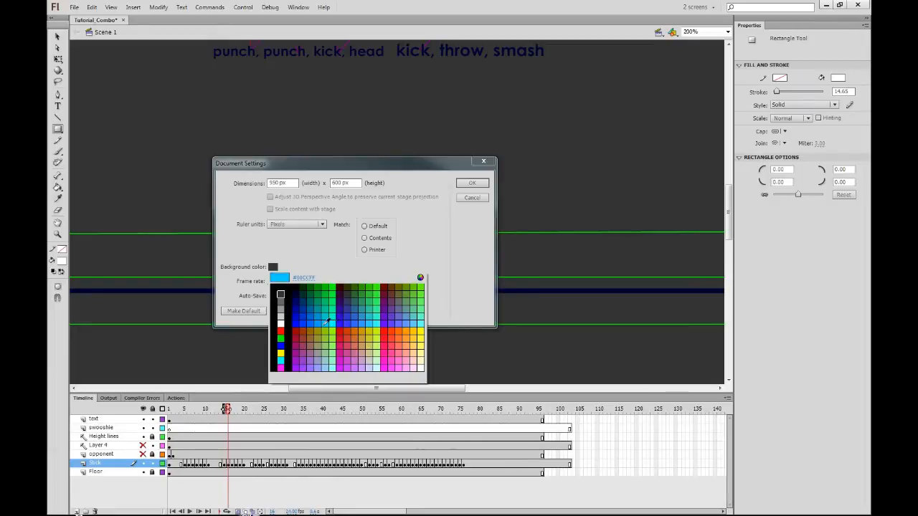
{"action": "left_click", "coordinate": [325, 322]}
{"action": "left_click", "coordinate": [471, 183]}
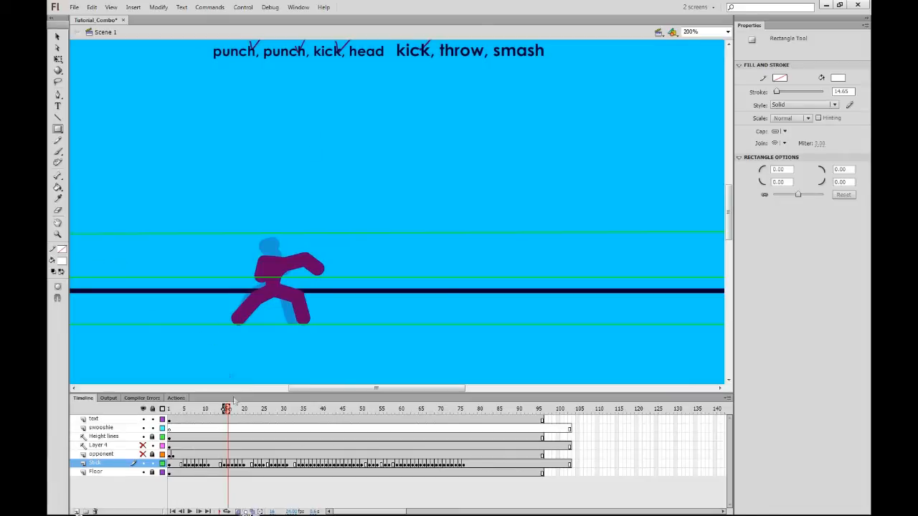
Insert blank keyframes at frames 16 and 17 of the swooshie layer and return to frame 16.
{"action": "left_click", "coordinate": [229, 429]}
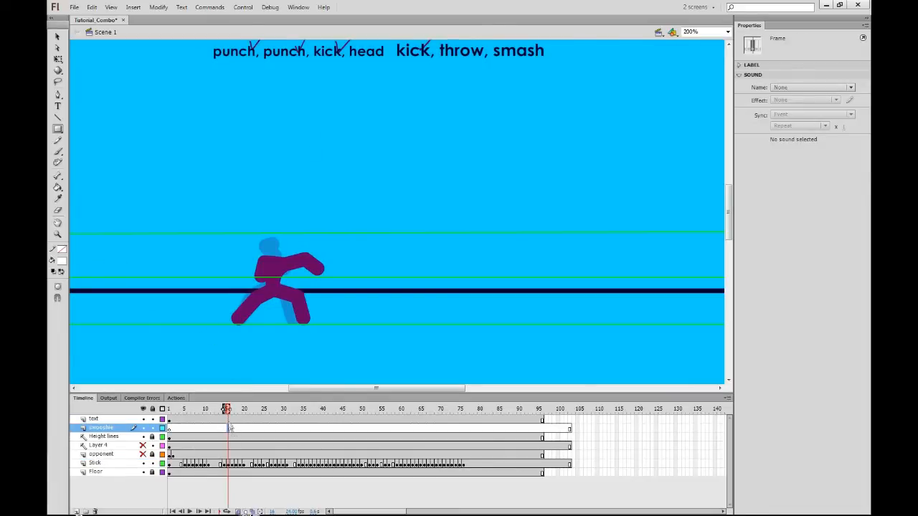
{"action": "left_click", "coordinate": [230, 430]}
{"action": "key", "text": "comma"}
{"action": "key", "text": "period"}
{"action": "key", "text": "comma"}
{"action": "left_click", "coordinate": [232, 430]}
{"action": "key", "text": "F7"}
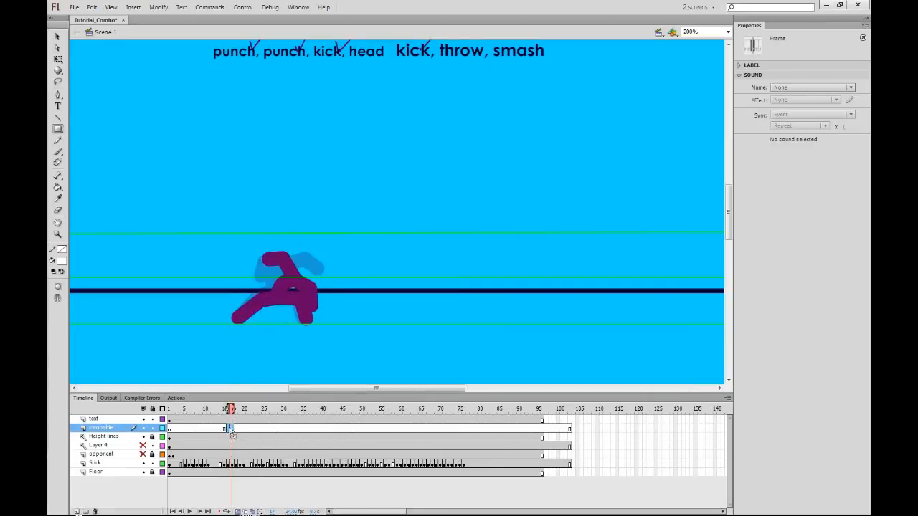
{"action": "key", "text": "comma"}
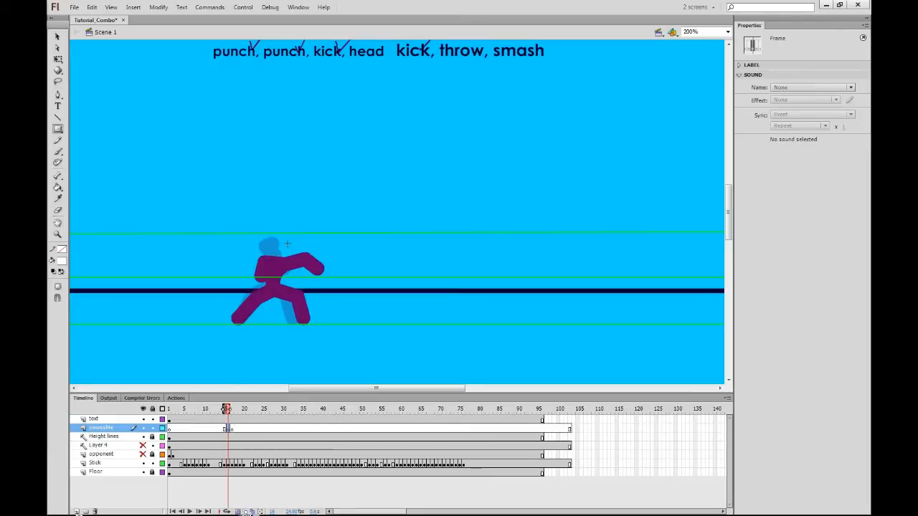
Draw a white rectangle above the punching arm on the swooshie layer and pull its lower corner onto the fist.
{"action": "left_click_drag", "start_coordinate": [319, 257], "coordinate": [342, 254]}
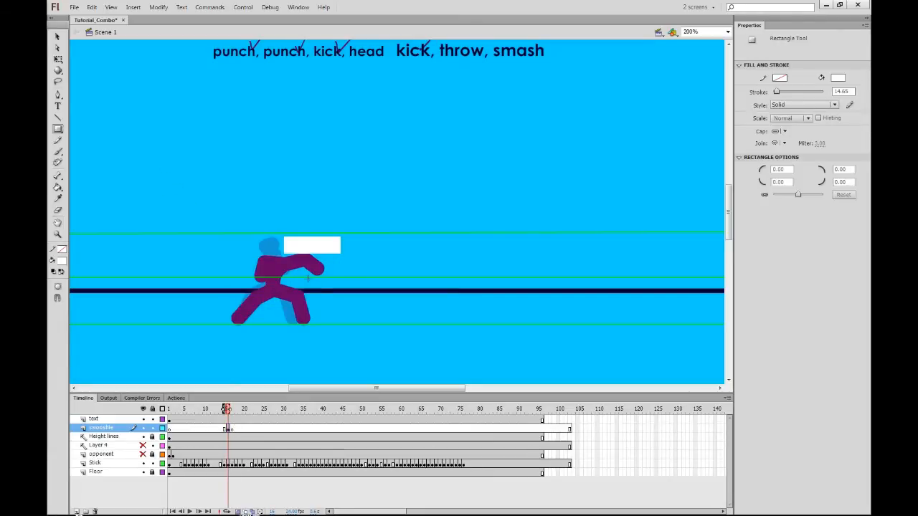
{"action": "key", "text": "v"}
{"action": "left_click_drag", "start_coordinate": [340, 253], "coordinate": [321, 270]}
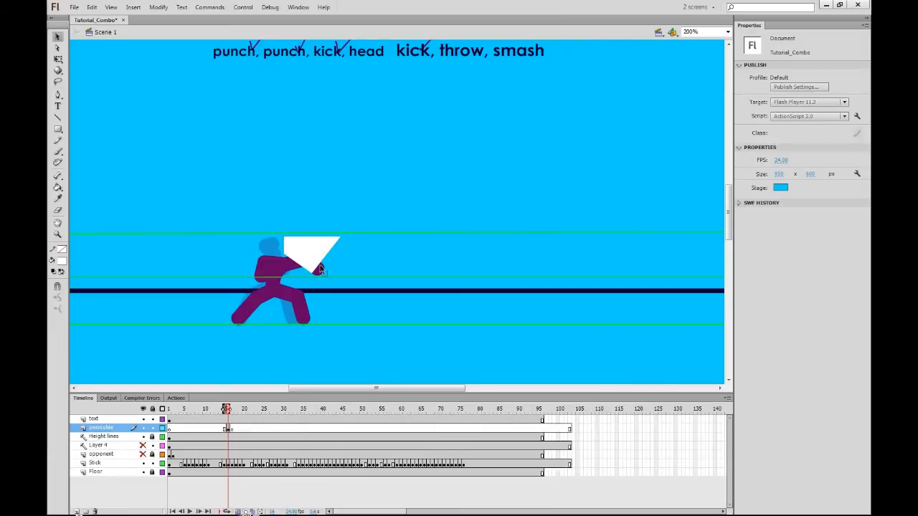
{"action": "left_click_drag", "start_coordinate": [324, 267], "coordinate": [324, 272]}
Reshape the white shape's other corners into a trail about 74 by 36 px running from behind the head to the fist.
{"action": "mouse_move", "coordinate": [284, 237]}
{"action": "left_mouse_down"}
{"action": "mouse_move", "coordinate": [276, 242]}
{"action": "mouse_move", "coordinate": [284, 247]}
{"action": "mouse_move", "coordinate": [274, 241]}
{"action": "left_mouse_up"}
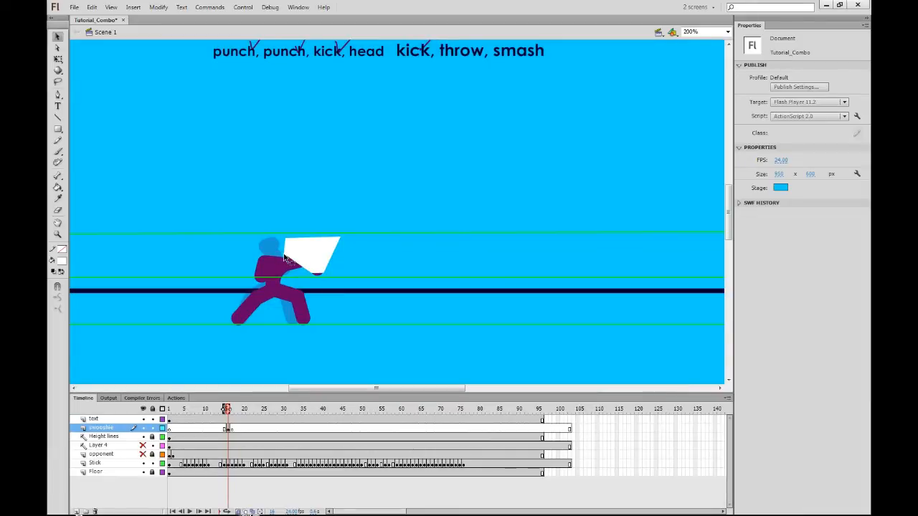
{"action": "left_click_drag", "start_coordinate": [284, 259], "coordinate": [251, 249]}
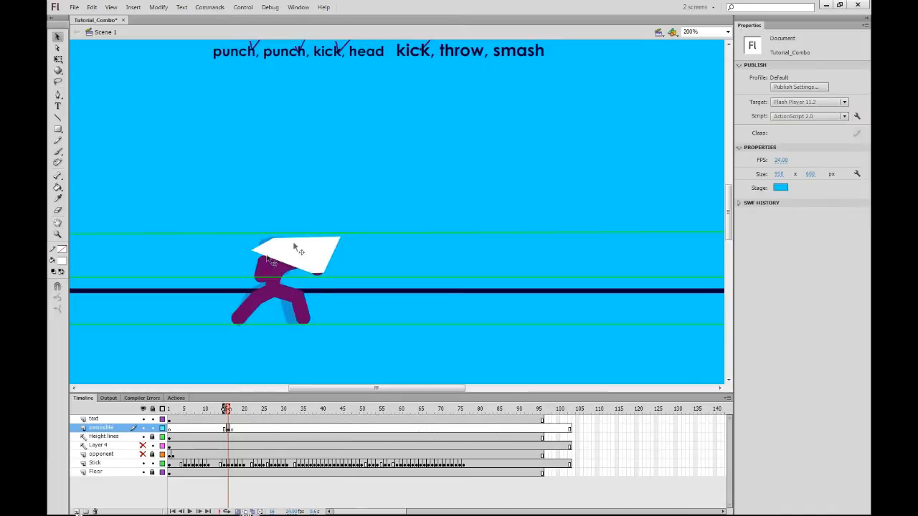
{"action": "left_click_drag", "start_coordinate": [339, 239], "coordinate": [288, 238]}
{"action": "left_click", "coordinate": [287, 267]}
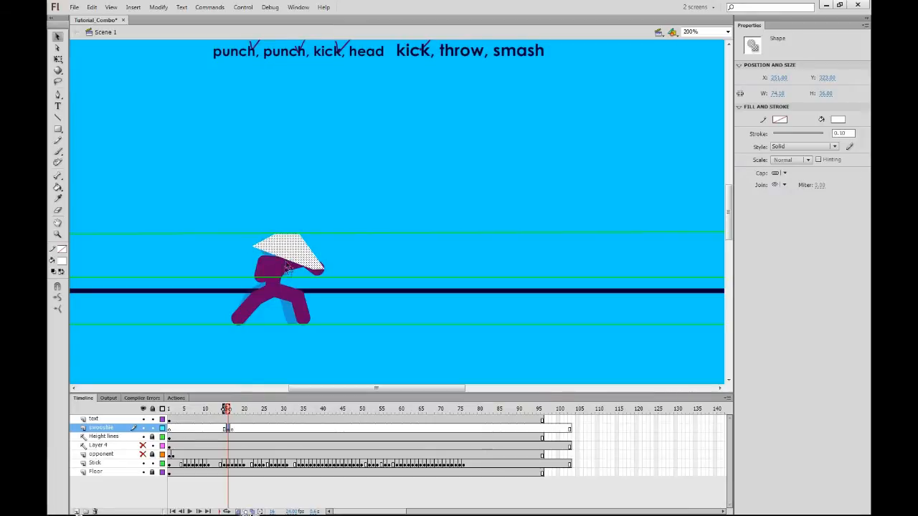
Curve the upper and lower edges of the white shape on frame 16 into a rounded swoosh ending at the fist.
{"action": "key", "text": "ctrl+z"}
{"action": "left_click", "coordinate": [281, 223]}
{"action": "left_click_drag", "start_coordinate": [281, 261], "coordinate": [266, 239]}
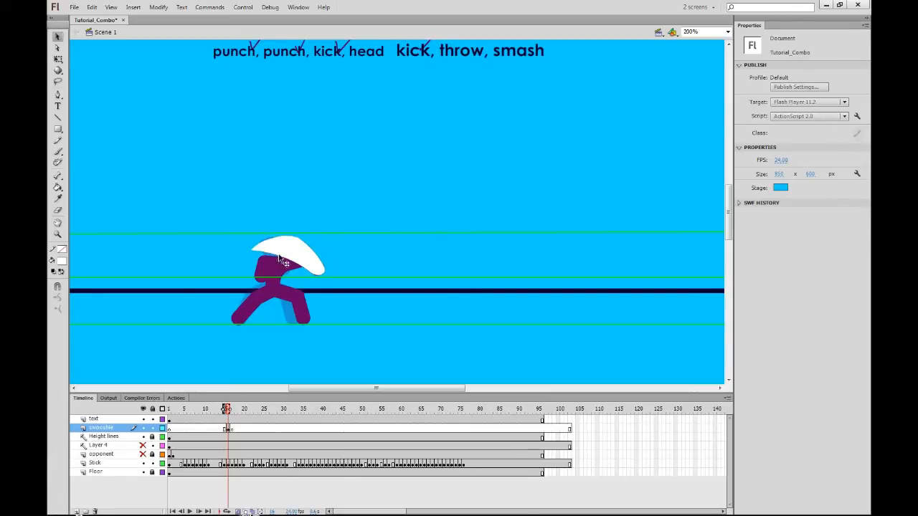
{"action": "left_click", "coordinate": [283, 252]}
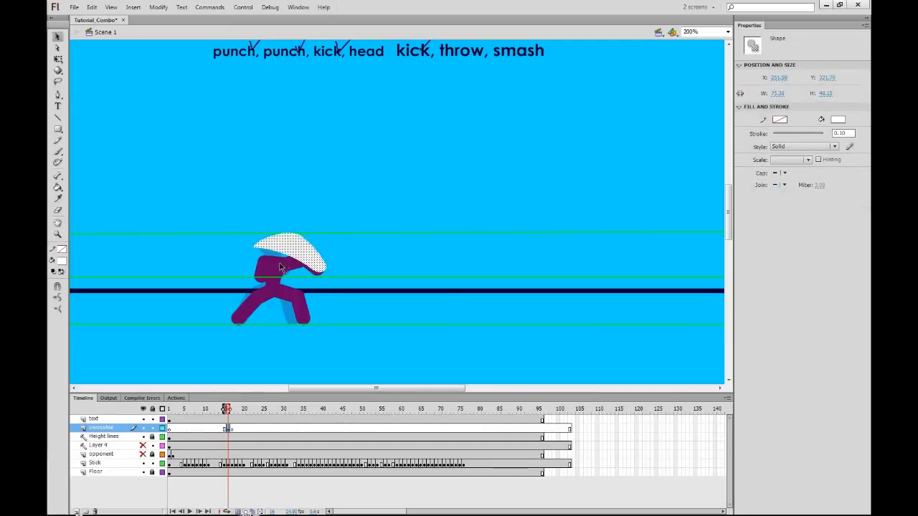
{"action": "left_click", "coordinate": [283, 230]}
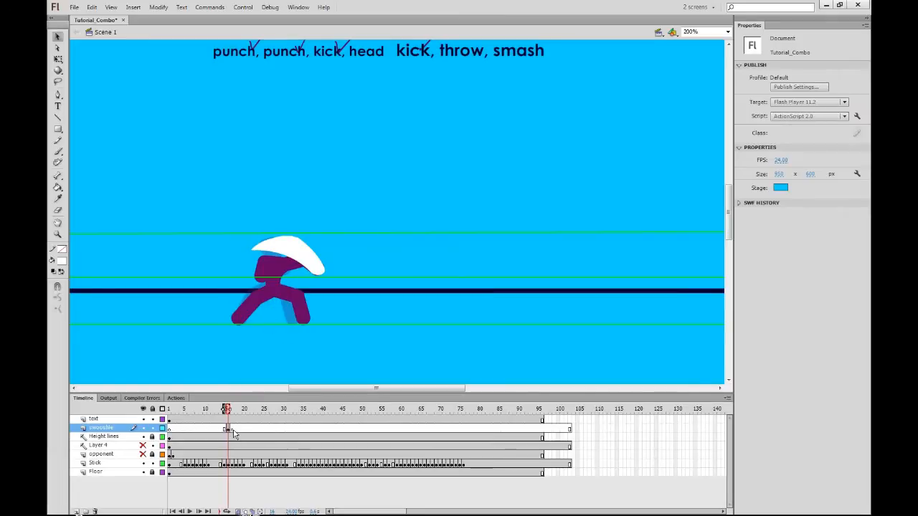
Insert blank keyframes at frames 27 and 28 of the swooshie layer for the second punch.
{"action": "left_click", "coordinate": [236, 430]}
{"action": "left_click", "coordinate": [249, 430]}
{"action": "left_click", "coordinate": [253, 430]}
{"action": "left_click", "coordinate": [256, 430]}
{"action": "left_click", "coordinate": [263, 430]}
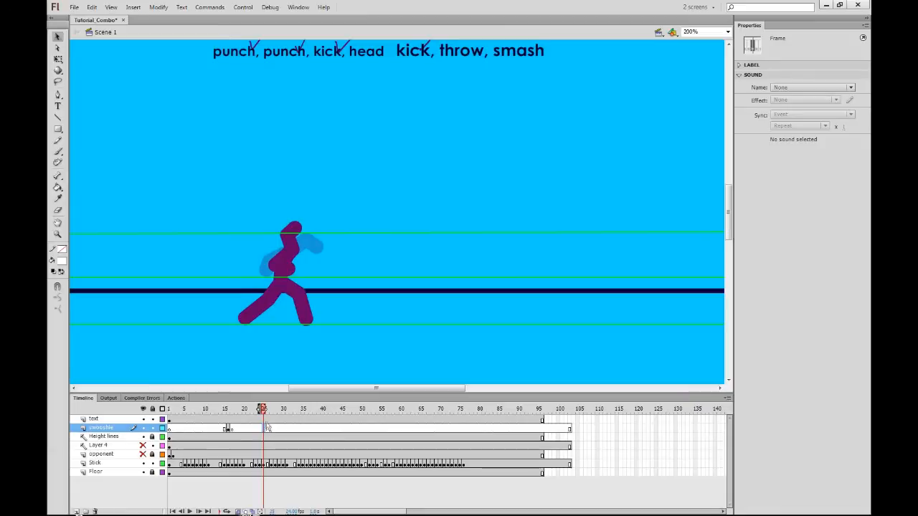
{"action": "left_click", "coordinate": [268, 430]}
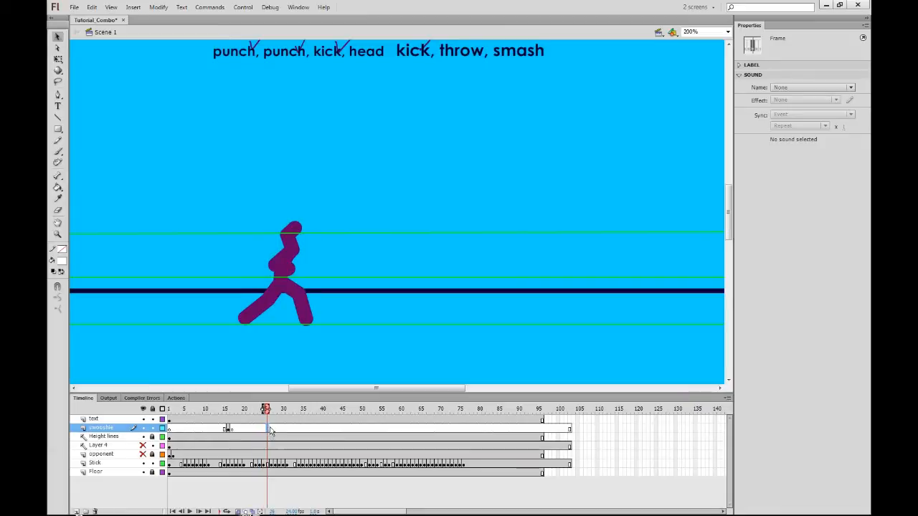
{"action": "left_click", "coordinate": [271, 429]}
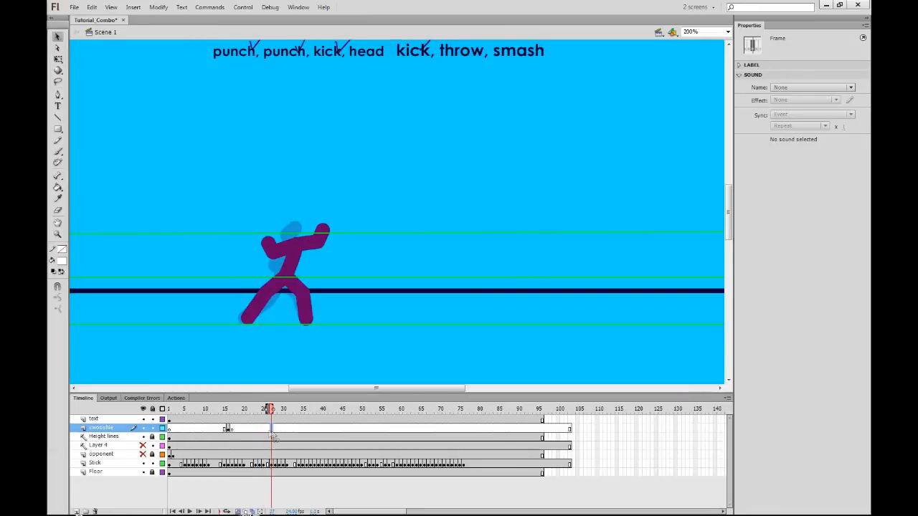
{"action": "left_click", "coordinate": [274, 429]}
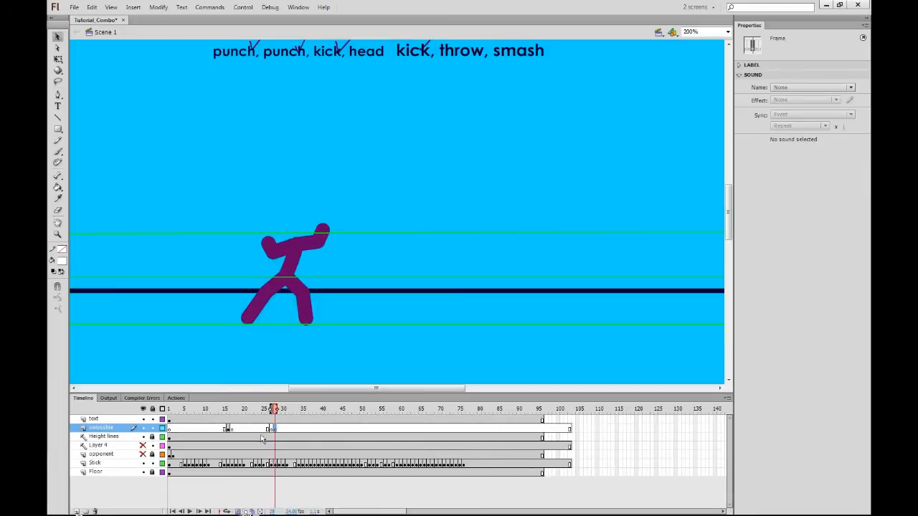
Draw a white rectangle below the punching arm on frame 27 and stretch it from the rear hip up over the raised fist.
{"action": "key", "text": "comma"}
{"action": "key", "text": "r"}
{"action": "left_click_drag", "start_coordinate": [313, 244], "coordinate": [334, 278]}
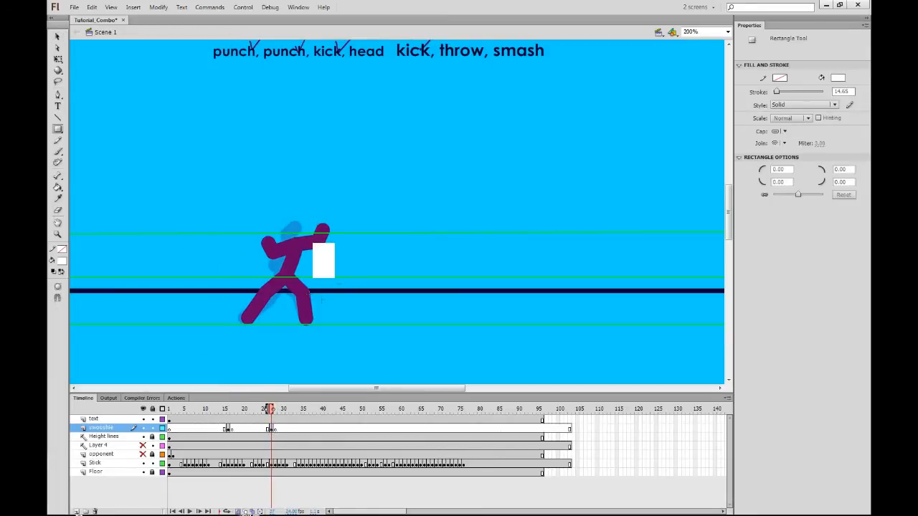
{"action": "key", "text": "v"}
{"action": "left_click_drag", "start_coordinate": [314, 282], "coordinate": [260, 273]}
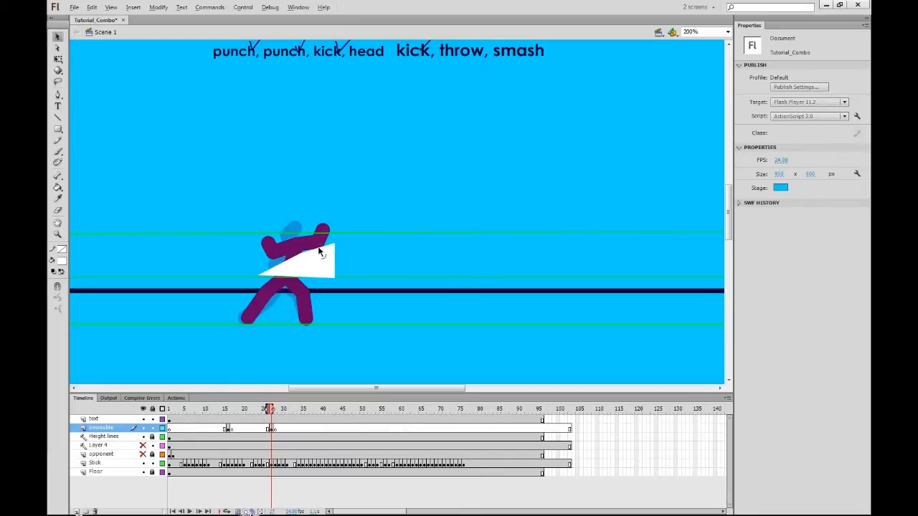
{"action": "left_click_drag", "start_coordinate": [320, 252], "coordinate": [326, 230]}
{"action": "left_click_drag", "start_coordinate": [330, 232], "coordinate": [323, 226]}
{"action": "left_click", "coordinate": [323, 285]}
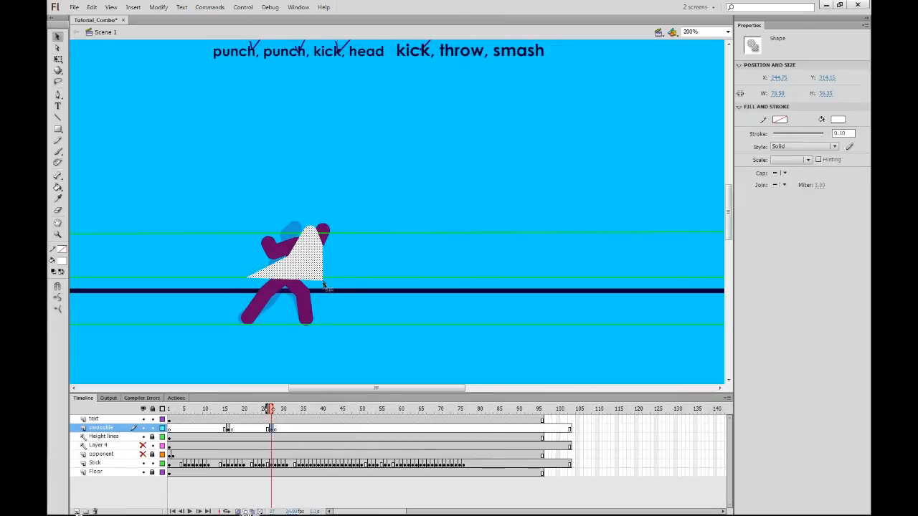
{"action": "left_click", "coordinate": [343, 267]}
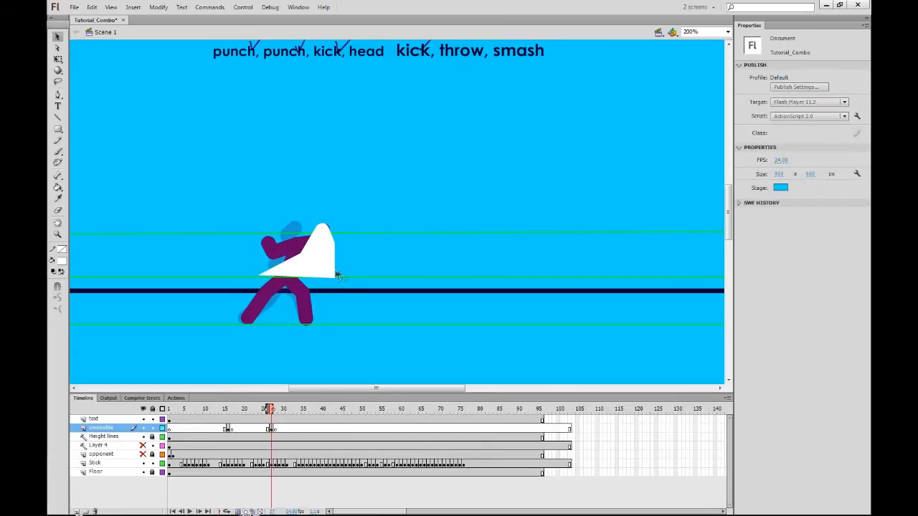
{"action": "left_click_drag", "start_coordinate": [319, 267], "coordinate": [348, 273]}
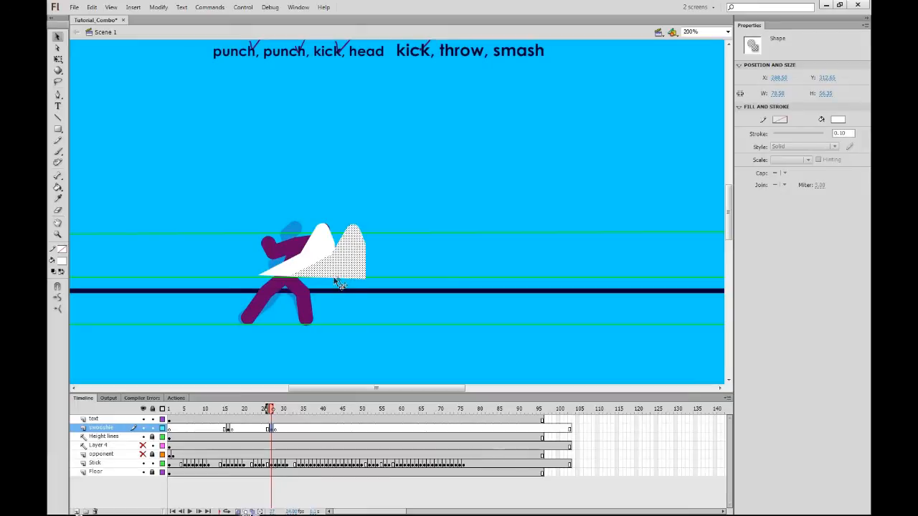
{"action": "key", "text": "ctrl+z"}
{"action": "left_click", "coordinate": [341, 269]}
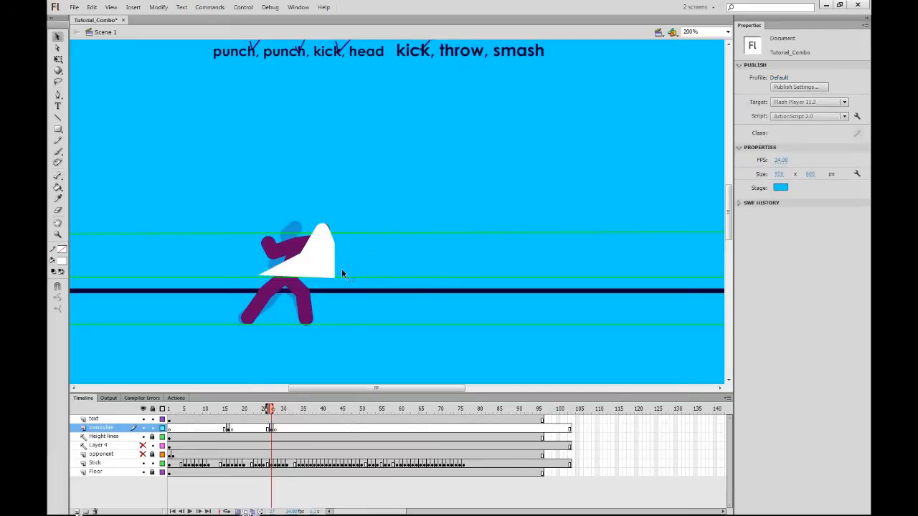
Pull in the lower front corner and curve the edges of the frame 27 shape into a crescent about 74 by 62 px.
{"action": "left_click_drag", "start_coordinate": [337, 281], "coordinate": [324, 255]}
{"action": "left_click_drag", "start_coordinate": [335, 258], "coordinate": [330, 244]}
{"action": "left_click_drag", "start_coordinate": [309, 277], "coordinate": [326, 264]}
{"action": "left_click", "coordinate": [316, 262]}
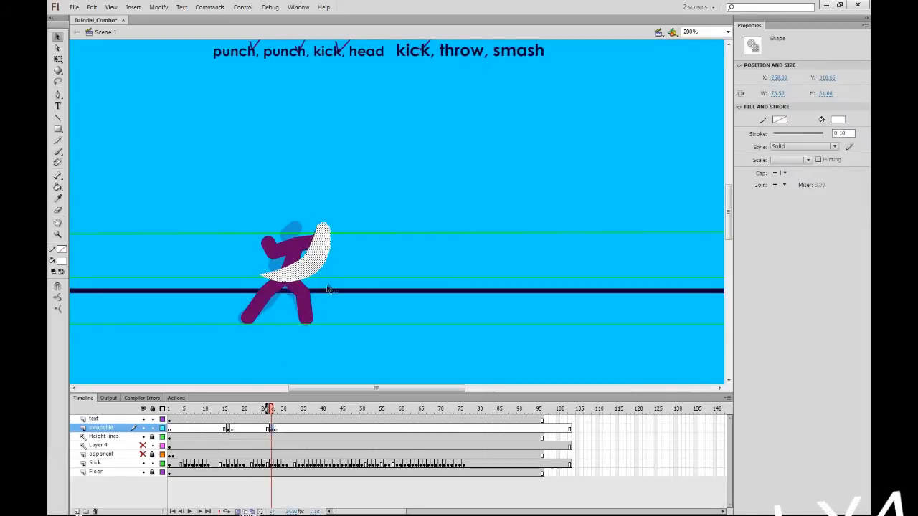
{"action": "left_click", "coordinate": [328, 287]}
Insert blank keyframes at frames 34 and 35 of the swooshie layer for the kick.
{"action": "left_click_drag", "start_coordinate": [272, 409], "coordinate": [299, 411]}
{"action": "left_click", "coordinate": [299, 429]}
{"action": "key", "text": "F7"}
{"action": "left_click", "coordinate": [303, 429]}
{"action": "key", "text": "F7"}
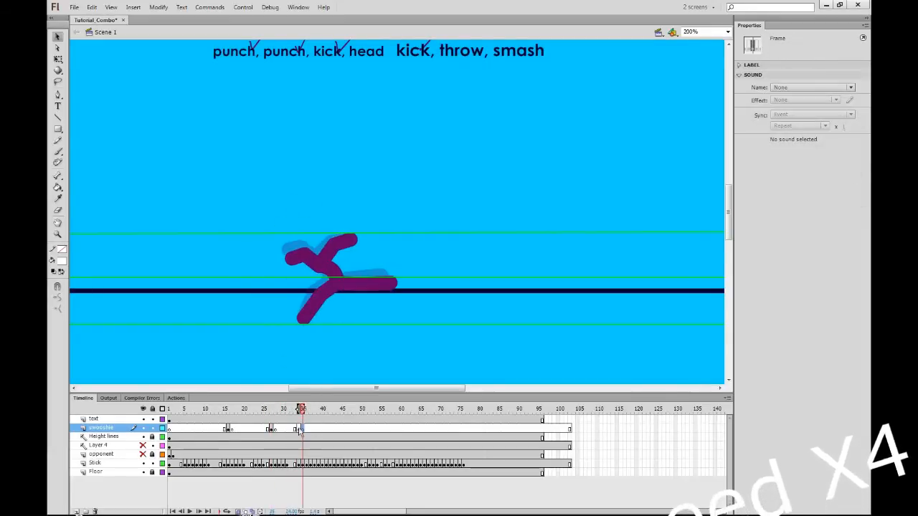
Draw a long thin white rectangle under the kicking leg on frame 34 and fit its front corners to the foot.
{"action": "left_click", "coordinate": [300, 429]}
{"action": "key", "text": "r"}
{"action": "left_click_drag", "start_coordinate": [391, 284], "coordinate": [297, 295]}
{"action": "key", "text": "v"}
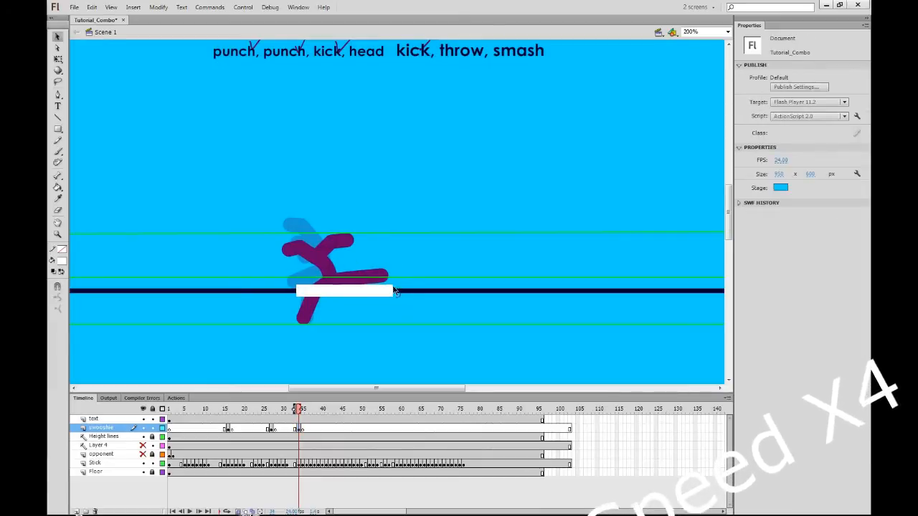
{"action": "left_click_drag", "start_coordinate": [385, 270], "coordinate": [385, 269]}
{"action": "left_click_drag", "start_coordinate": [392, 296], "coordinate": [389, 274]}
{"action": "left_click_drag", "start_coordinate": [296, 285], "coordinate": [359, 277]}
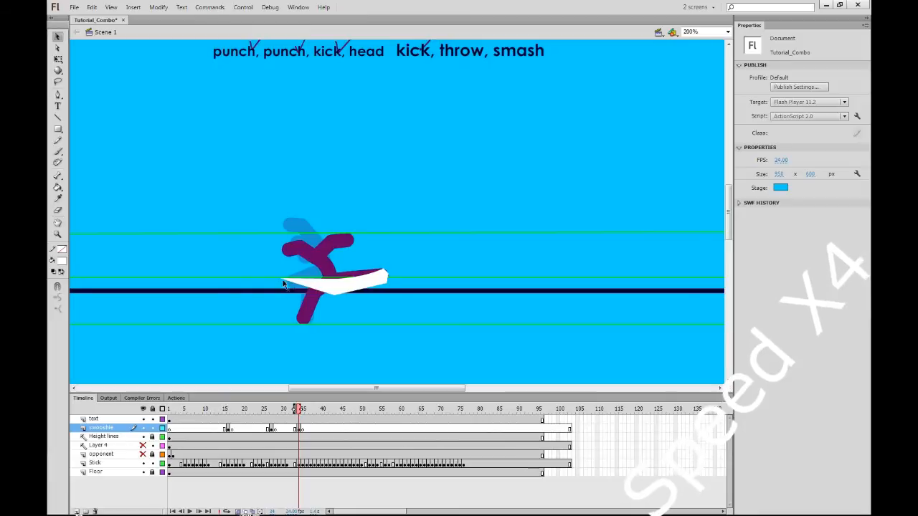
Extend the kick trail's pointed tail behind the figure, curve its lower edge and round its front around the foot.
{"action": "left_click_drag", "start_coordinate": [280, 279], "coordinate": [271, 270]}
{"action": "left_click_drag", "start_coordinate": [358, 290], "coordinate": [338, 291]}
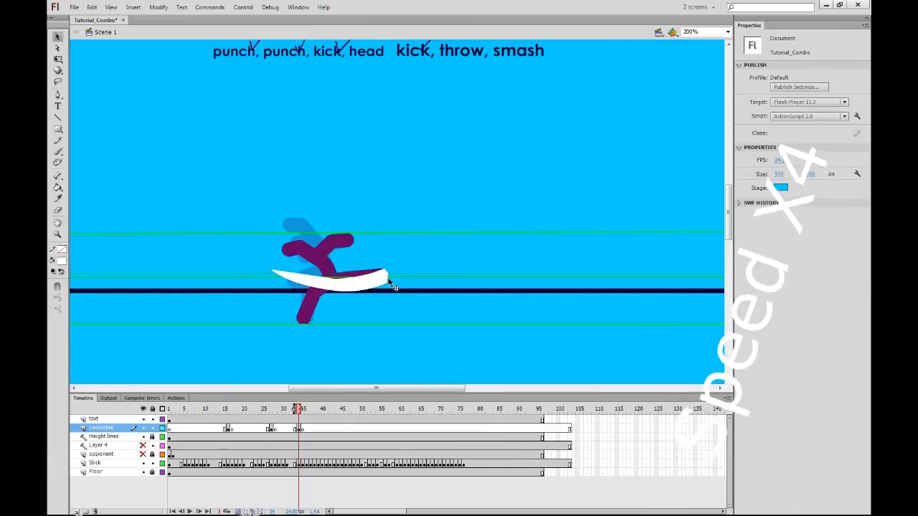
{"action": "left_click_drag", "start_coordinate": [390, 278], "coordinate": [389, 280]}
{"action": "left_click_drag", "start_coordinate": [273, 270], "coordinate": [263, 271]}
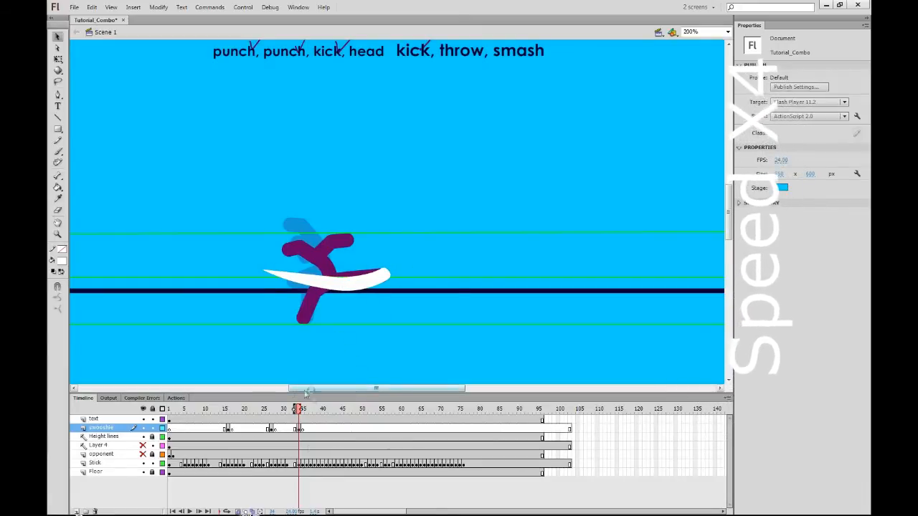
Insert blank keyframes at frames 41 and 42 of the swooshie layer and return to frame 41.
{"action": "left_click", "coordinate": [303, 429]}
{"action": "left_click", "coordinate": [328, 430]}
{"action": "key", "text": "F7"}
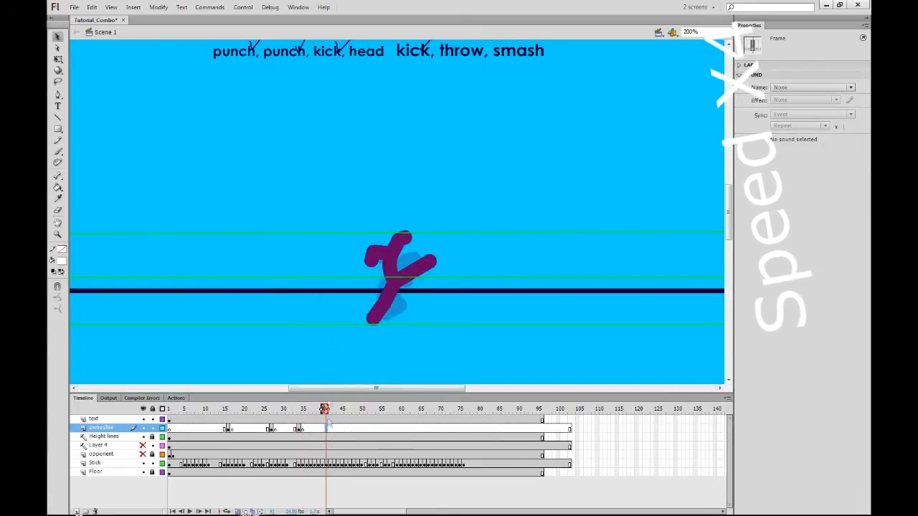
{"action": "key", "text": "F7"}
{"action": "mouse_move", "coordinate": [330, 410]}
{"action": "left_mouse_down"}
{"action": "mouse_move", "coordinate": [322, 411]}
{"action": "mouse_move", "coordinate": [334, 411]}
{"action": "left_mouse_up"}
{"action": "left_click", "coordinate": [326, 429]}
Draw a white rectangle below the rising leg on frame 41 and pull its corners to the raised foot and the standing foot.
{"action": "key", "text": "r"}
{"action": "left_click_drag", "start_coordinate": [405, 281], "coordinate": [432, 318]}
{"action": "key", "text": "v"}
{"action": "left_click_drag", "start_coordinate": [433, 280], "coordinate": [433, 259]}
{"action": "left_click", "coordinate": [408, 316]}
{"action": "left_click_drag", "start_coordinate": [406, 317], "coordinate": [379, 323]}
Nudge the lower front corner of the frame 41 shape slightly inward and upward to narrow the trail.
{"action": "left_click", "coordinate": [431, 311]}
{"action": "key", "text": "Left"}
{"action": "key", "text": "Left"}
{"action": "key", "text": "Left"}
{"action": "key", "text": "Left"}
{"action": "key", "text": "Left"}
{"action": "key", "text": "Left"}
{"action": "key", "text": "Left"}
{"action": "key", "text": "Left"}
{"action": "key", "text": "Up"}
{"action": "key", "text": "Up"}
{"action": "key", "text": "Up"}
{"action": "left_click", "coordinate": [443, 317]}
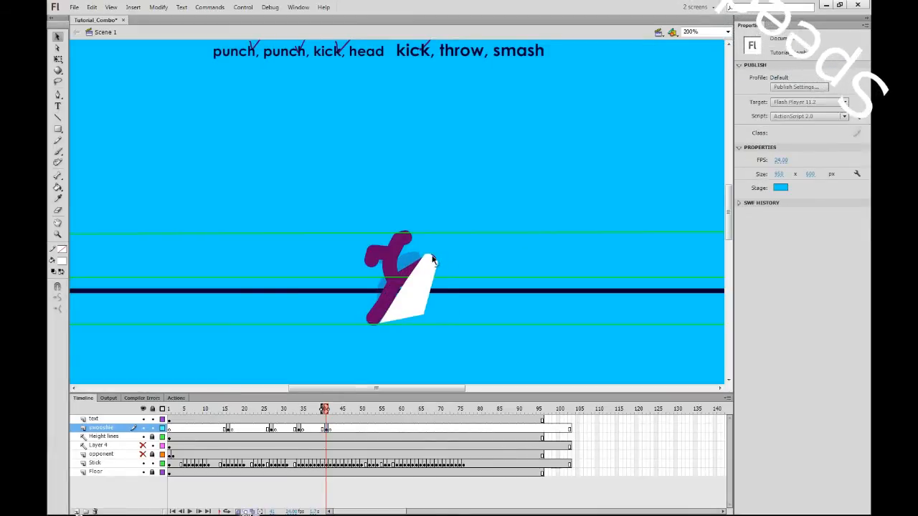
Draw a tall white trail on frame 42 from the previous trail up to the raised foot, rounding its tip around the foot.
{"action": "key", "text": "F7"}
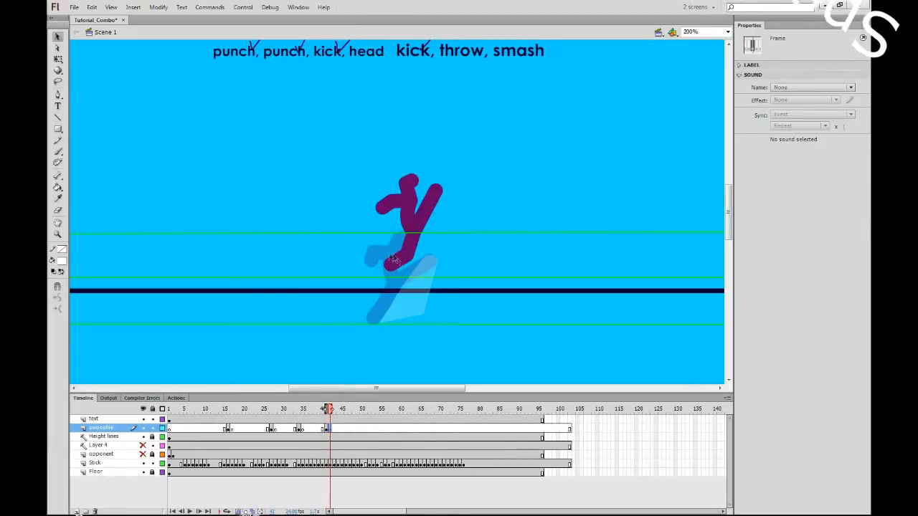
{"action": "key", "text": "r"}
{"action": "mouse_move", "coordinate": [438, 191]}
{"action": "left_mouse_down"}
{"action": "mouse_move", "coordinate": [424, 259]}
{"action": "mouse_move", "coordinate": [411, 276]}
{"action": "left_mouse_up"}
{"action": "key", "text": "v"}
{"action": "left_click_drag", "start_coordinate": [437, 233], "coordinate": [433, 277]}
{"action": "left_click_drag", "start_coordinate": [438, 191], "coordinate": [430, 190]}
{"action": "left_click_drag", "start_coordinate": [436, 191], "coordinate": [431, 189]}
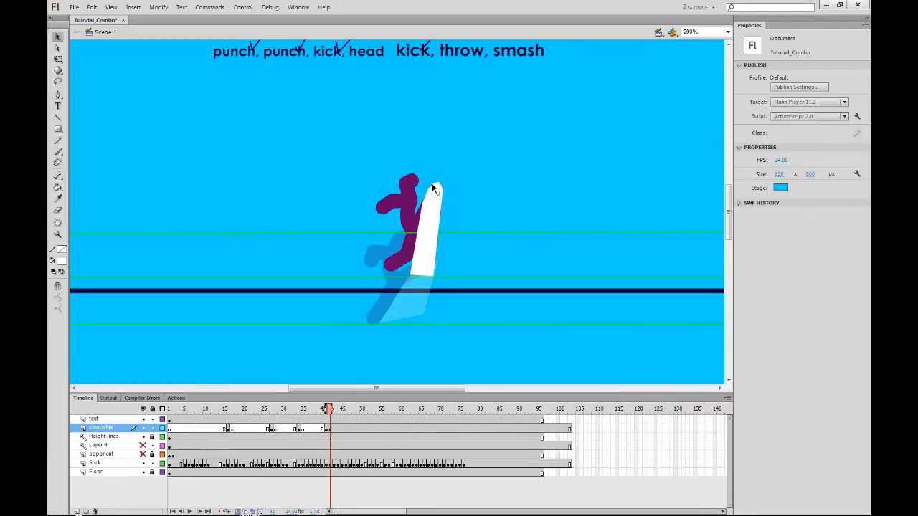
{"action": "left_click", "coordinate": [431, 278]}
{"action": "left_click", "coordinate": [436, 274]}
Insert blank keyframes at frames 53, 54 and 55 of the swooshie layer and return to frame 53.
{"action": "left_click_drag", "start_coordinate": [319, 409], "coordinate": [377, 404]}
{"action": "left_click", "coordinate": [375, 421]}
{"action": "left_click", "coordinate": [374, 429]}
{"action": "key", "text": "F7"}
{"action": "key", "text": "F7"}
{"action": "key", "text": "F7"}
{"action": "left_click", "coordinate": [375, 430]}
Draw a white rectangle over the airborne figure on frame 53 and pull existing and new corners down in front of it.
{"action": "key", "text": "r"}
{"action": "mouse_move", "coordinate": [447, 119]}
{"action": "left_mouse_down"}
{"action": "mouse_move", "coordinate": [501, 156]}
{"action": "mouse_move", "coordinate": [445, 156]}
{"action": "mouse_move", "coordinate": [416, 144]}
{"action": "mouse_move", "coordinate": [436, 121]}
{"action": "left_mouse_up"}
{"action": "key", "text": "v"}
{"action": "left_click_drag", "start_coordinate": [501, 157], "coordinate": [469, 159]}
{"action": "left_click_drag", "start_coordinate": [485, 140], "coordinate": [493, 197], "text": "ctrl"}
{"action": "left_click", "coordinate": [498, 140]}
{"action": "left_click", "coordinate": [517, 151]}
{"action": "left_click_drag", "start_coordinate": [498, 159], "coordinate": [559, 186], "text": "ctrl"}
Curve the inner and outer edges of the frame 53 shape into a wide arc.
{"action": "left_click_drag", "start_coordinate": [417, 144], "coordinate": [450, 149]}
{"action": "left_click_drag", "start_coordinate": [480, 178], "coordinate": [487, 174]}
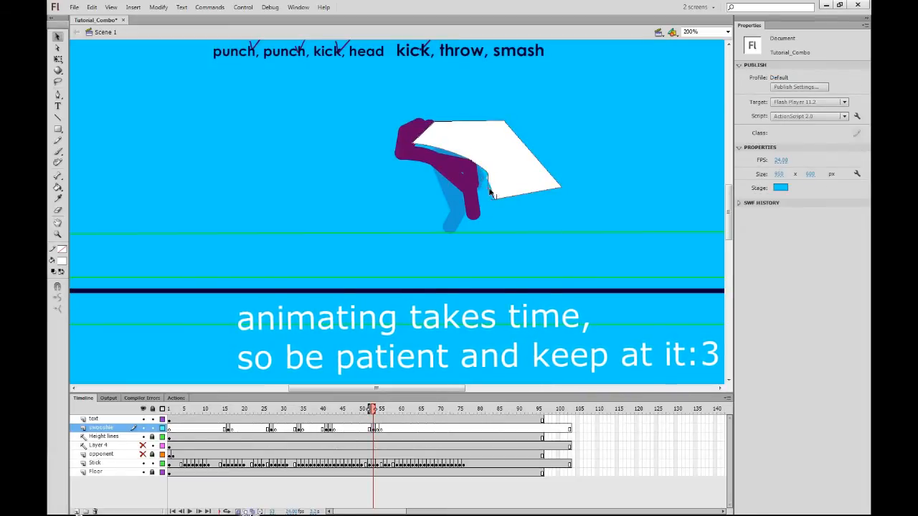
{"action": "left_click_drag", "start_coordinate": [493, 122], "coordinate": [493, 113]}
{"action": "left_click_drag", "start_coordinate": [527, 145], "coordinate": [537, 140]}
Draw a white rectangle behind the figure on frame 54 and stretch its corners across the body to meet the previous arc.
{"action": "key", "text": "period"}
{"action": "key", "text": "r"}
{"action": "left_click_drag", "start_coordinate": [374, 211], "coordinate": [338, 107]}
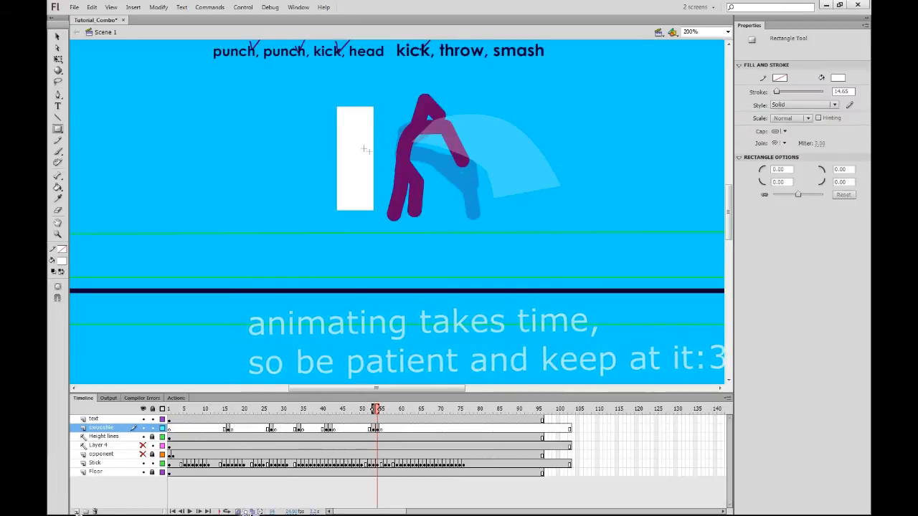
{"action": "key", "text": "v"}
{"action": "left_click_drag", "start_coordinate": [375, 211], "coordinate": [390, 220]}
{"action": "left_click_drag", "start_coordinate": [385, 183], "coordinate": [408, 182]}
{"action": "left_click_drag", "start_coordinate": [374, 107], "coordinate": [466, 156]}
{"action": "left_click_drag", "start_coordinate": [337, 107], "coordinate": [460, 115]}
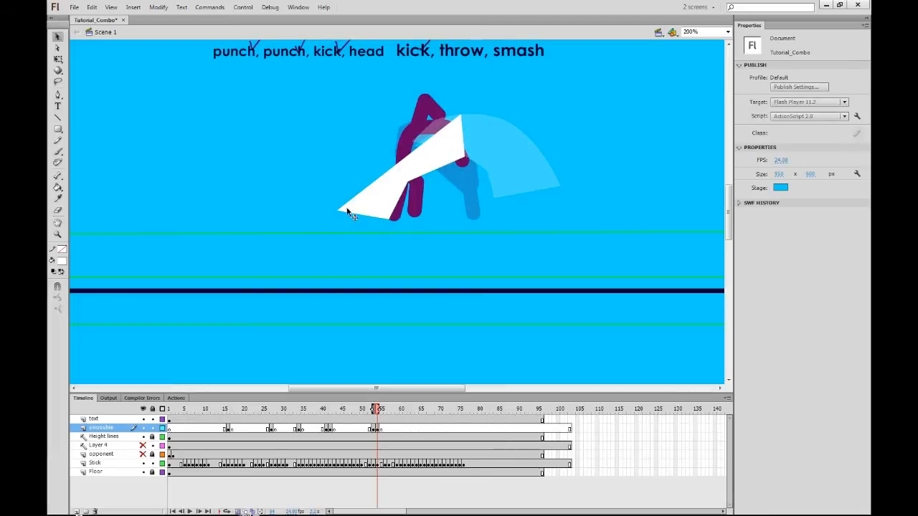
Add an outer corner to the frame 54 shape and reposition its rear and inner corners to form an angular arch.
{"action": "left_click_drag", "start_coordinate": [393, 168], "coordinate": [380, 122]}
{"action": "left_click_drag", "start_coordinate": [338, 210], "coordinate": [351, 180]}
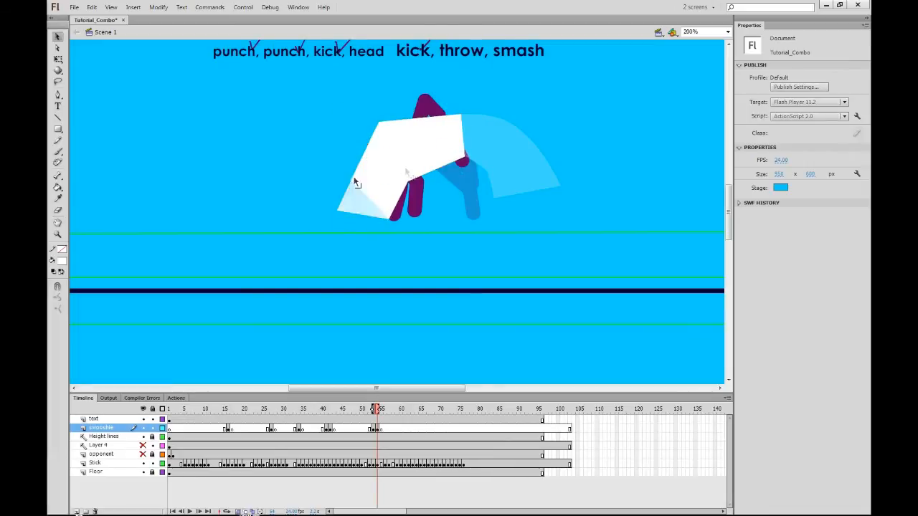
{"action": "left_click_drag", "start_coordinate": [408, 181], "coordinate": [408, 166]}
{"action": "left_click_drag", "start_coordinate": [380, 123], "coordinate": [419, 120]}
Curve the inner and outer edges of the frame 54 arch and extend its rear corner down level with the feet.
{"action": "left_click", "coordinate": [364, 156]}
{"action": "left_click", "coordinate": [357, 148]}
{"action": "left_click_drag", "start_coordinate": [365, 156], "coordinate": [359, 151]}
{"action": "left_click_drag", "start_coordinate": [365, 196], "coordinate": [367, 198]}
{"action": "left_click_drag", "start_coordinate": [433, 161], "coordinate": [432, 155]}
{"action": "left_click_drag", "start_coordinate": [401, 187], "coordinate": [397, 182]}
{"action": "left_click_drag", "start_coordinate": [367, 198], "coordinate": [352, 222]}
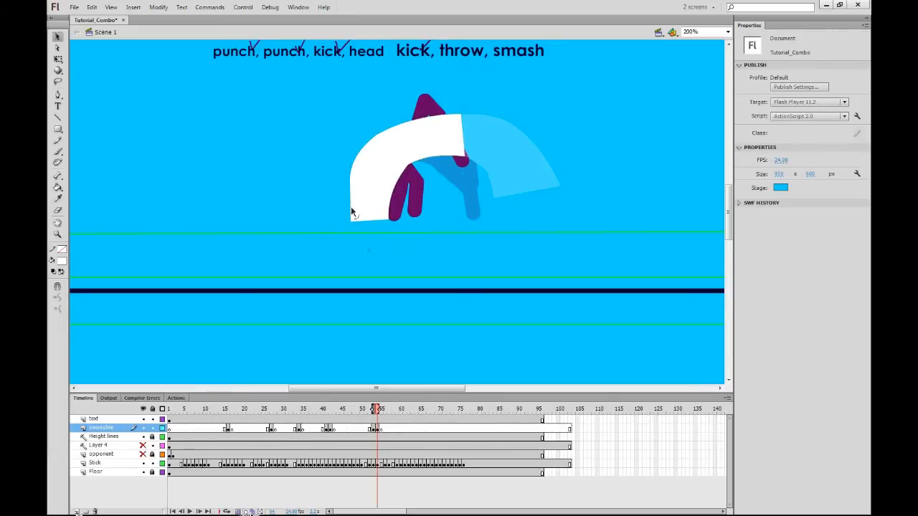
Insert blank keyframes at frames 65, 66 and 67 of the swooshie layer and return to frame 65.
{"action": "left_click", "coordinate": [381, 430]}
{"action": "key", "text": "period"}
{"action": "key", "text": "comma"}
{"action": "left_click_drag", "start_coordinate": [384, 431], "coordinate": [422, 431]}
{"action": "key", "text": "r"}
{"action": "key", "text": "F7"}
{"action": "left_click", "coordinate": [429, 430]}
{"action": "key", "text": "F7"}
{"action": "left_click", "coordinate": [421, 430]}
Draw a white block above the raised arms on frame 65 and pull its lower edge to a point between the hands.
{"action": "mouse_move", "coordinate": [358, 101]}
{"action": "left_mouse_down"}
{"action": "mouse_move", "coordinate": [400, 139]}
{"action": "mouse_move", "coordinate": [358, 150]}
{"action": "left_mouse_up"}
{"action": "left_click_drag", "start_coordinate": [399, 139], "coordinate": [405, 150]}
{"action": "left_click_drag", "start_coordinate": [400, 100], "coordinate": [403, 101]}
{"action": "left_click_drag", "start_coordinate": [381, 149], "coordinate": [381, 164]}
Draw a white rectangle above the crouching figure on frame 66 and reshape it to link the previous trail with the arms.
{"action": "key", "text": "period"}
{"action": "key", "text": "r"}
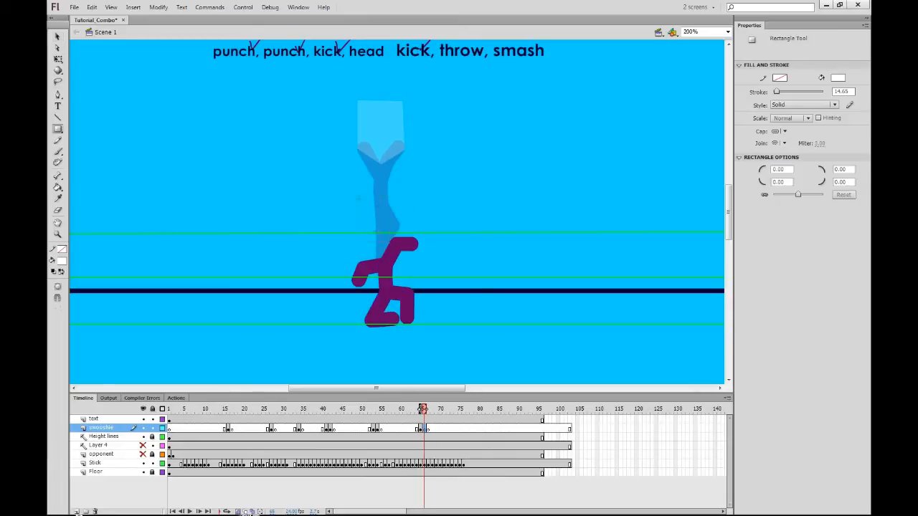
{"action": "left_click_drag", "start_coordinate": [357, 196], "coordinate": [404, 246]}
{"action": "key", "text": "v"}
{"action": "left_click_drag", "start_coordinate": [357, 197], "coordinate": [404, 150]}
{"action": "left_click_drag", "start_coordinate": [358, 247], "coordinate": [360, 262]}
{"action": "left_click_drag", "start_coordinate": [381, 256], "coordinate": [398, 256]}
Play the animation from its opening frames to examine the timing and look of the swoosh trails.
{"action": "left_click_drag", "start_coordinate": [431, 433], "coordinate": [452, 429]}
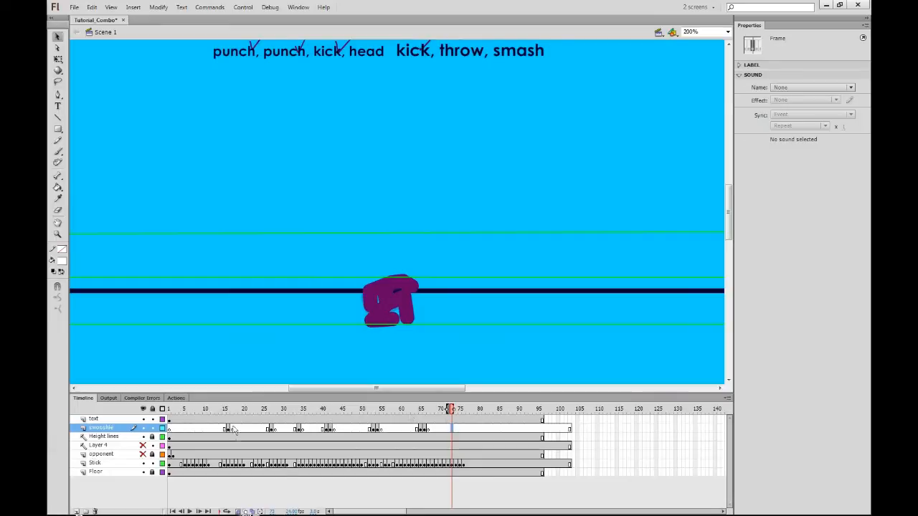
{"action": "left_click", "coordinate": [214, 421]}
{"action": "left_click", "coordinate": [181, 411]}
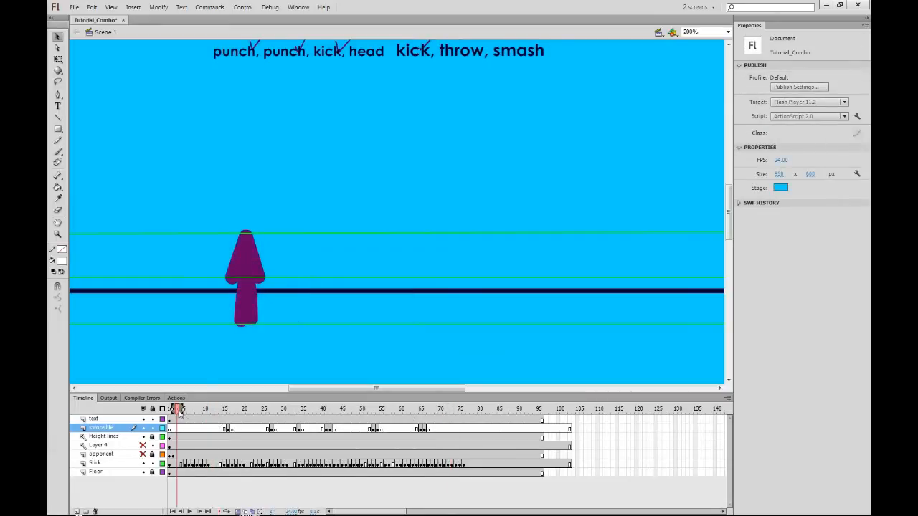
{"action": "key", "text": "Return"}
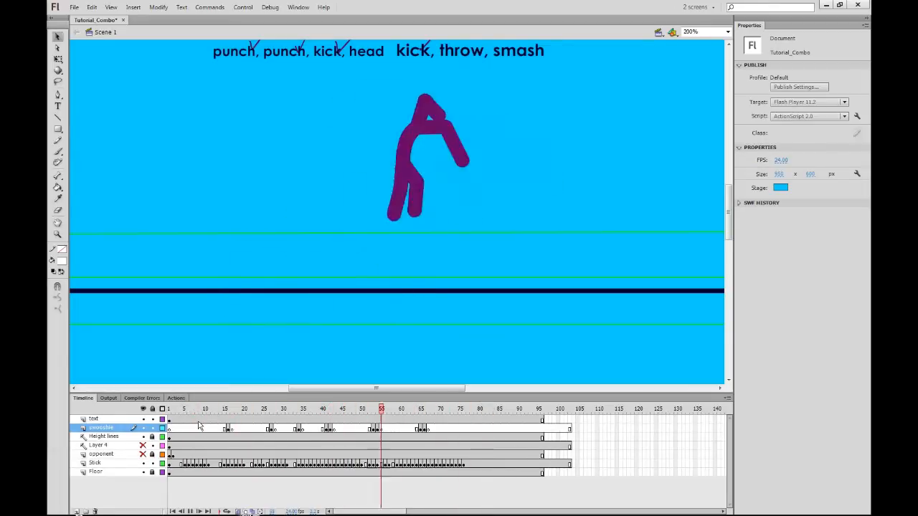
{"action": "left_click", "coordinate": [192, 420]}
{"action": "key", "text": "Return"}
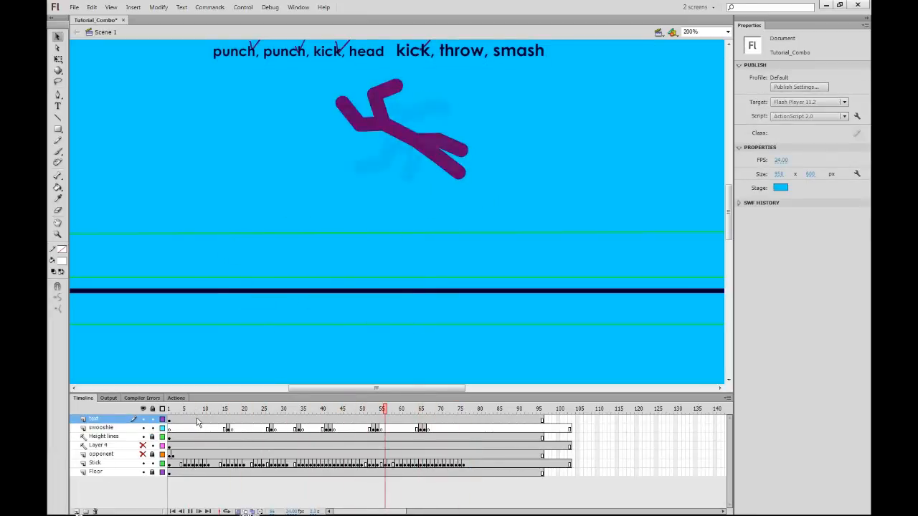
{"action": "key", "text": "Return"}
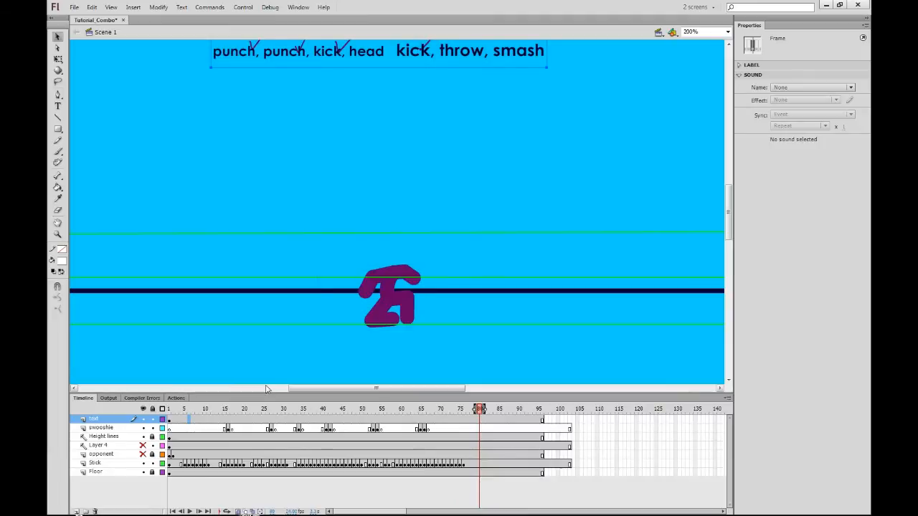
Go to frame 16 of the swooshie layer and set the fill colour type to linear gradient.
{"action": "left_click", "coordinate": [230, 429]}
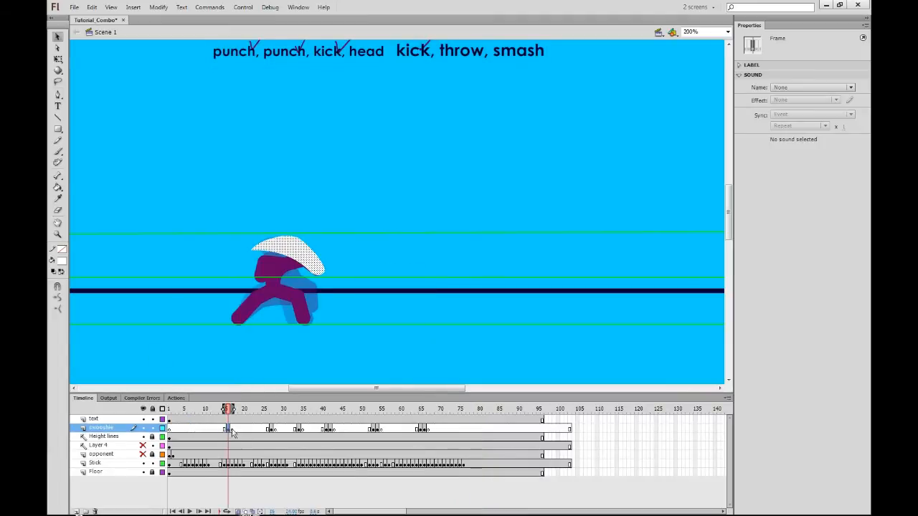
{"action": "left_click", "coordinate": [253, 224]}
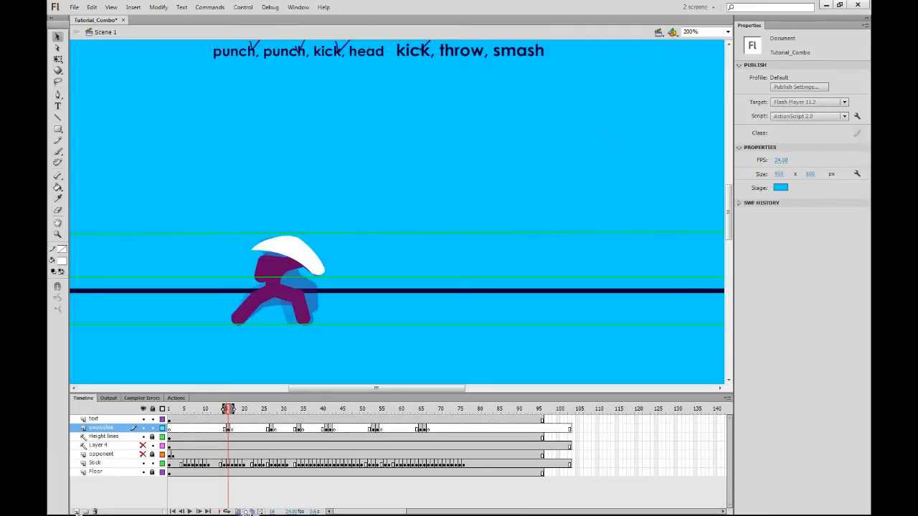
{"action": "left_click_drag", "start_coordinate": [47, 36], "coordinate": [91, 53]}
{"action": "left_click", "coordinate": [97, 72]}
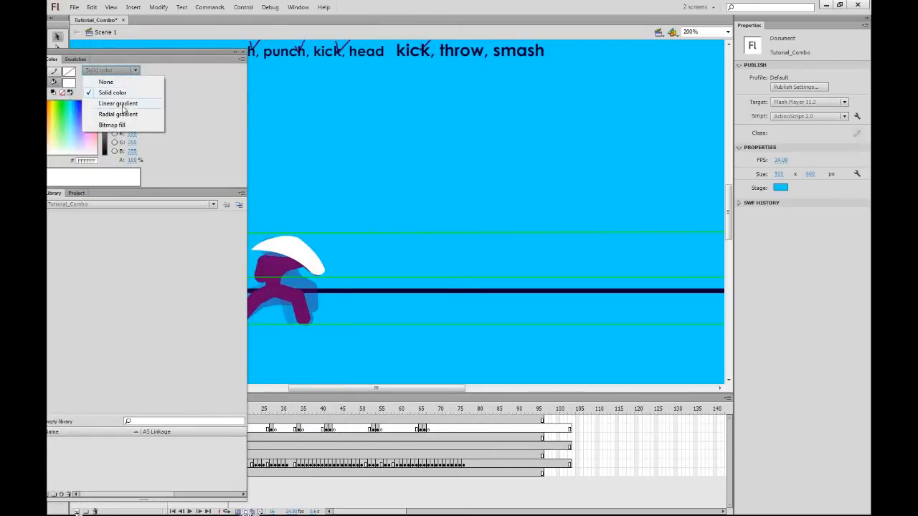
{"action": "left_click", "coordinate": [119, 104]}
{"action": "left_click_drag", "start_coordinate": [179, 57], "coordinate": [216, 60]}
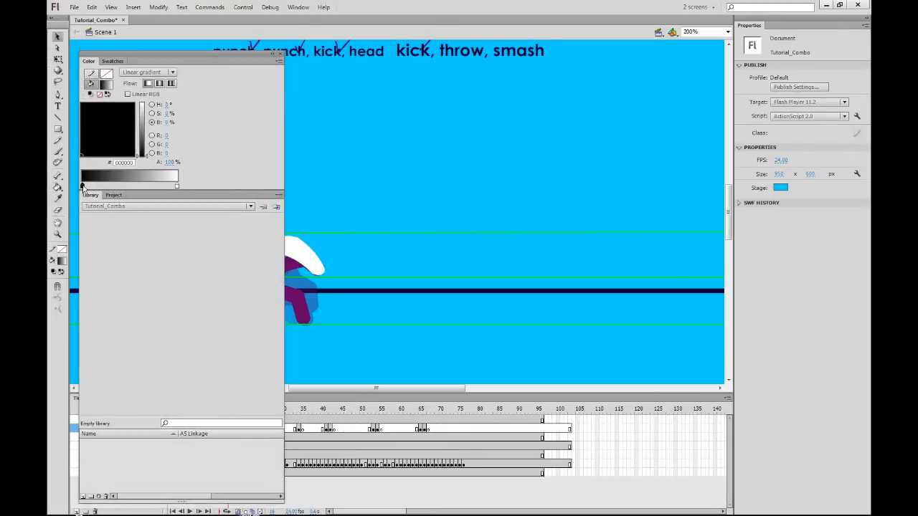
Set the gradient's left stop to white with 15% alpha, and move the colour settings out of the way.
{"action": "double_click", "coordinate": [83, 185]}
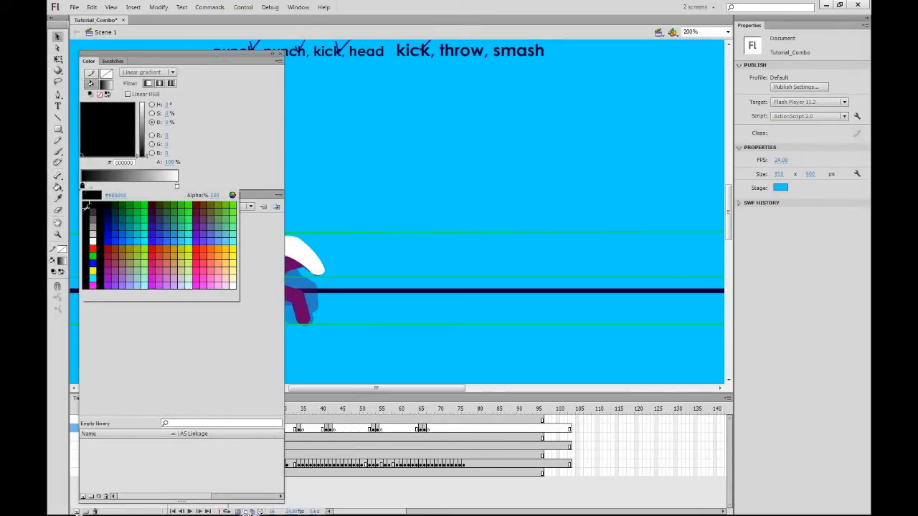
{"action": "left_click", "coordinate": [94, 237]}
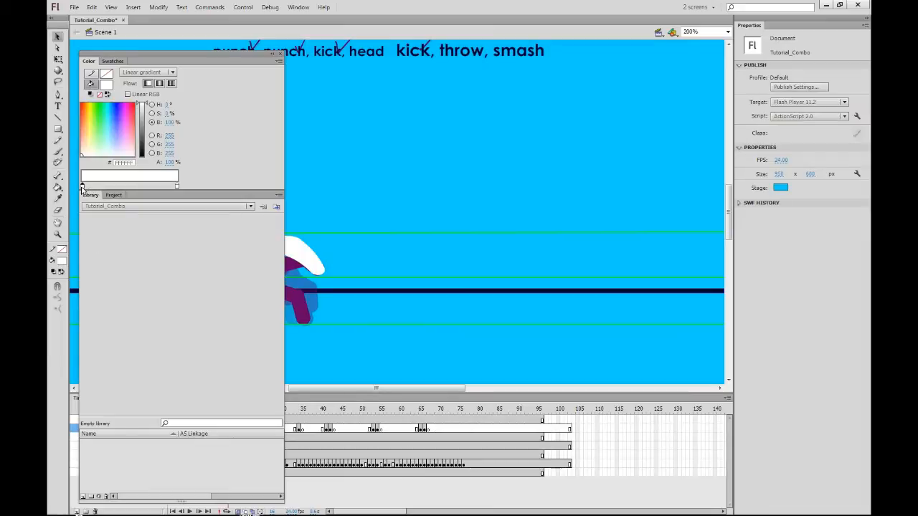
{"action": "double_click", "coordinate": [82, 187]}
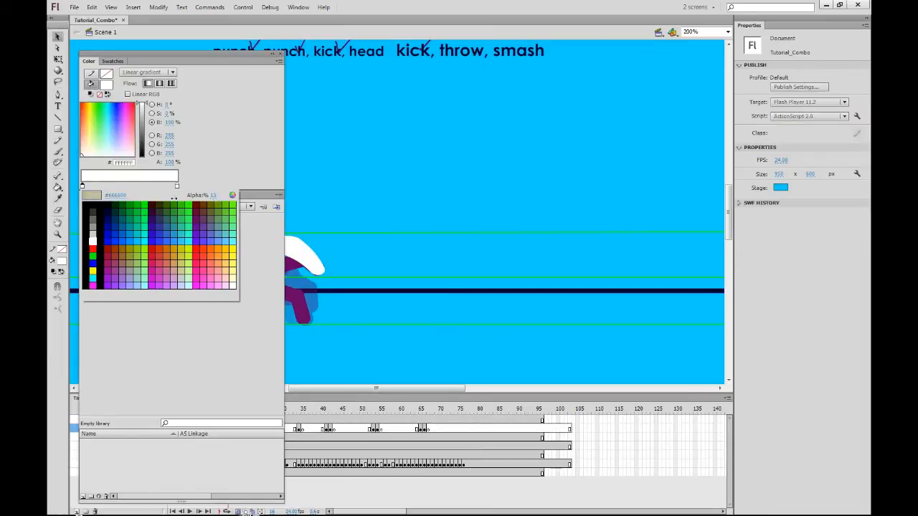
{"action": "left_click_drag", "start_coordinate": [175, 199], "coordinate": [176, 200]}
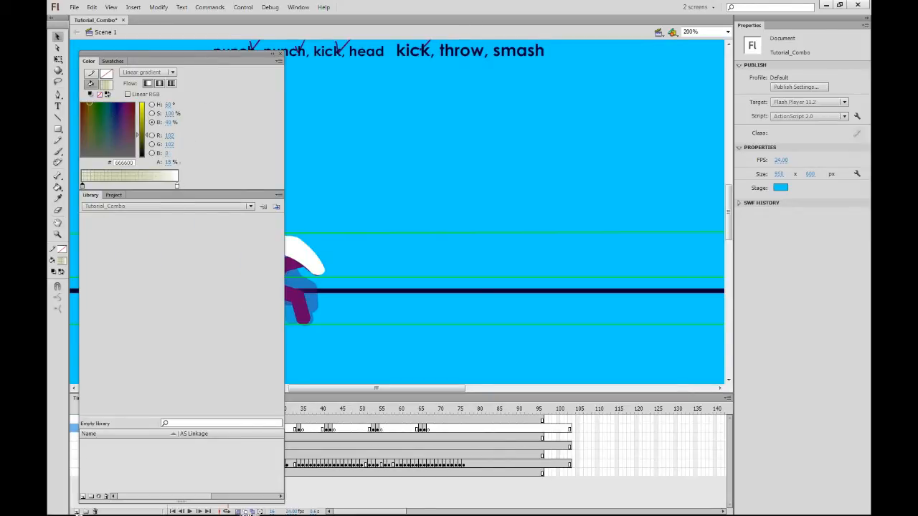
{"action": "double_click", "coordinate": [82, 187]}
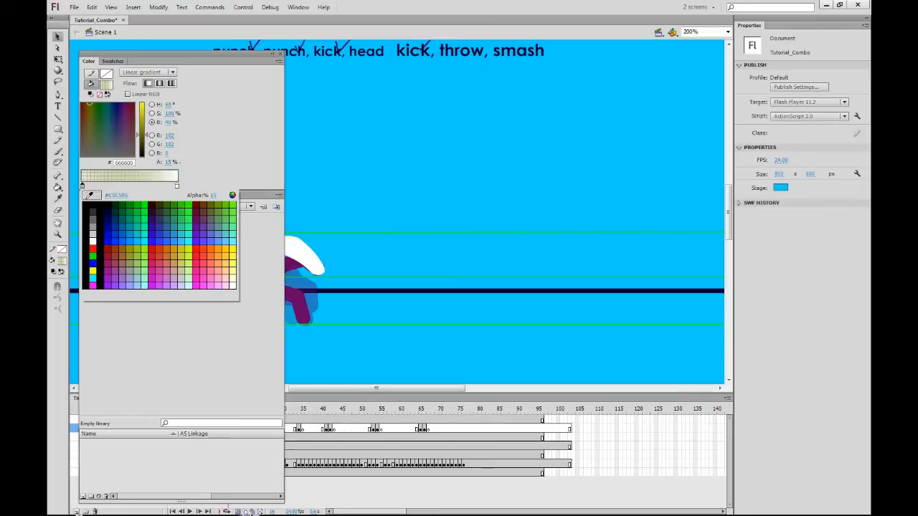
{"action": "left_click", "coordinate": [94, 244]}
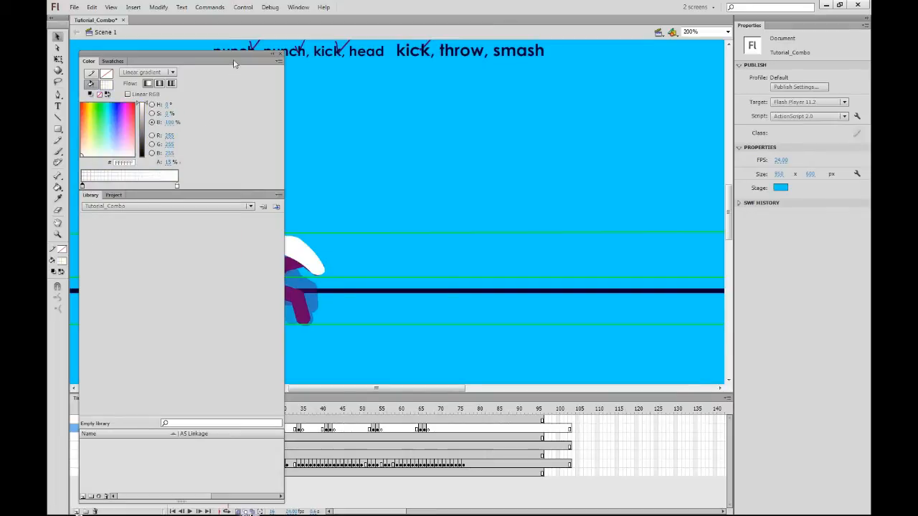
{"action": "left_click_drag", "start_coordinate": [215, 56], "coordinate": [0, 55]}
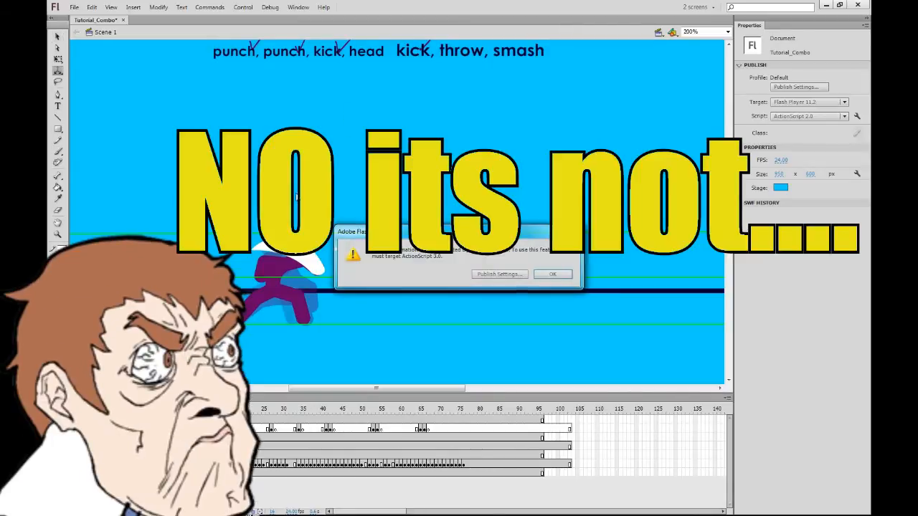
Fill the first punch trail on frame 16 with the gradient using the Paint Bucket, fading from the fist towards the tail.
{"action": "left_click", "coordinate": [547, 277]}
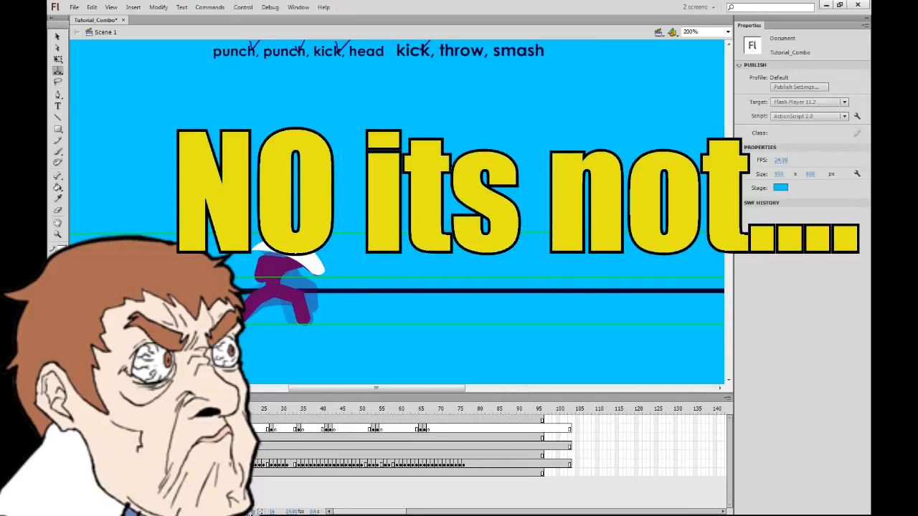
{"action": "left_click", "coordinate": [228, 428]}
{"action": "key", "text": "k"}
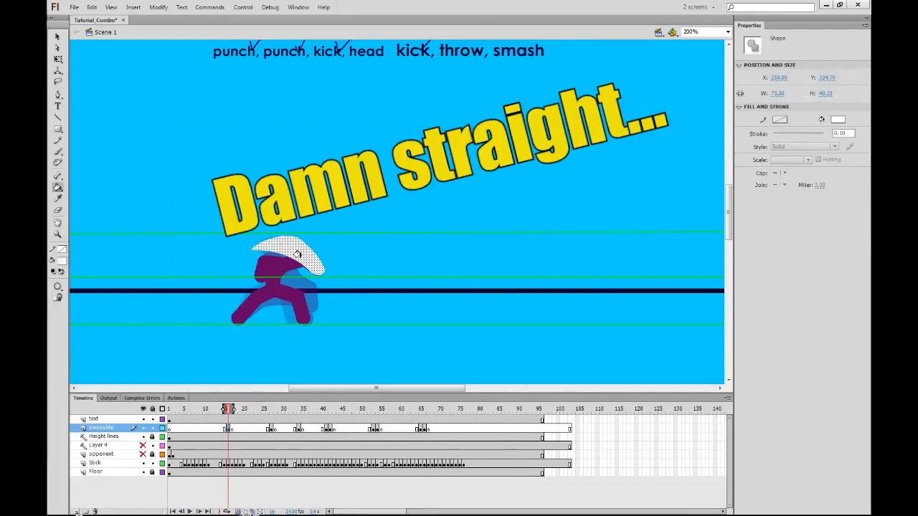
{"action": "key", "text": "v"}
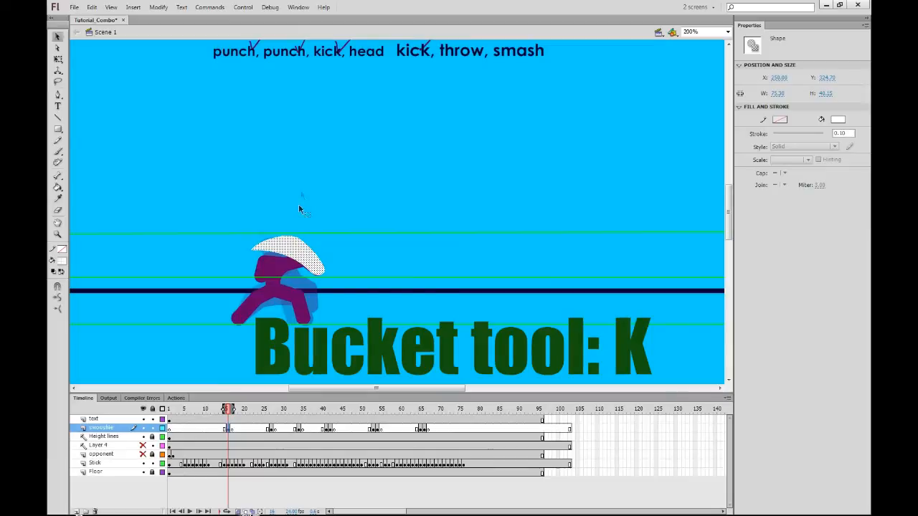
{"action": "left_click", "coordinate": [295, 214]}
{"action": "key", "text": "k"}
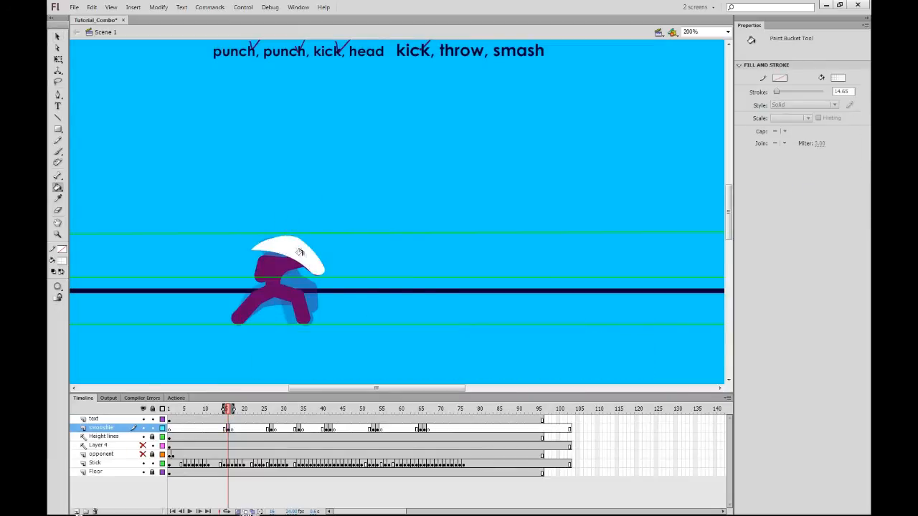
{"action": "left_click", "coordinate": [295, 256]}
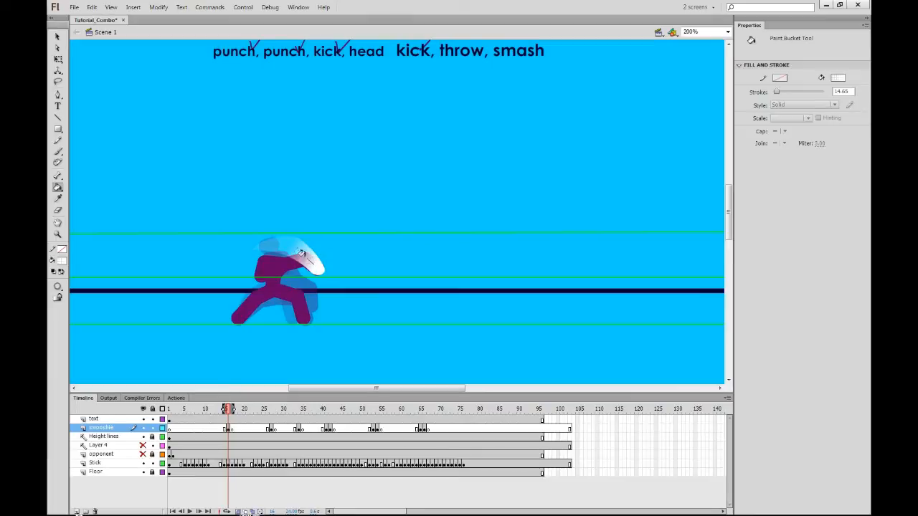
{"action": "left_click", "coordinate": [293, 248]}
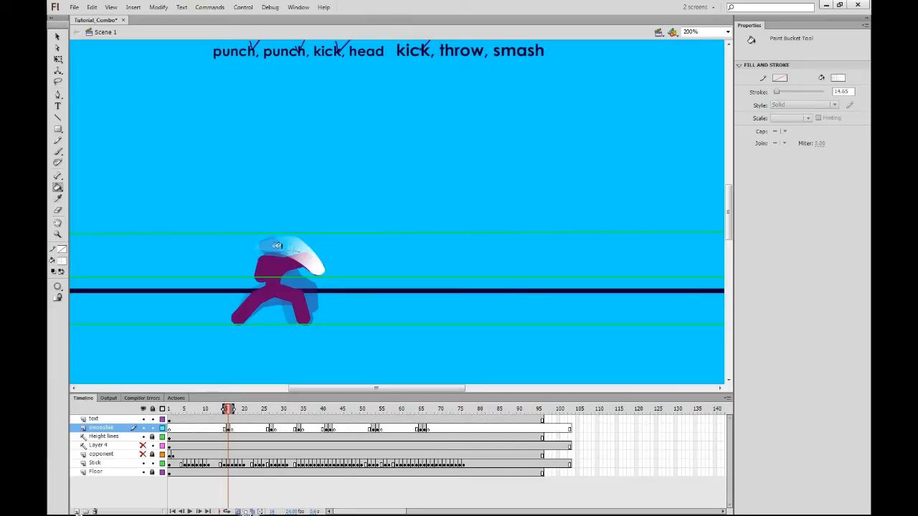
{"action": "left_click_drag", "start_coordinate": [276, 246], "coordinate": [271, 249]}
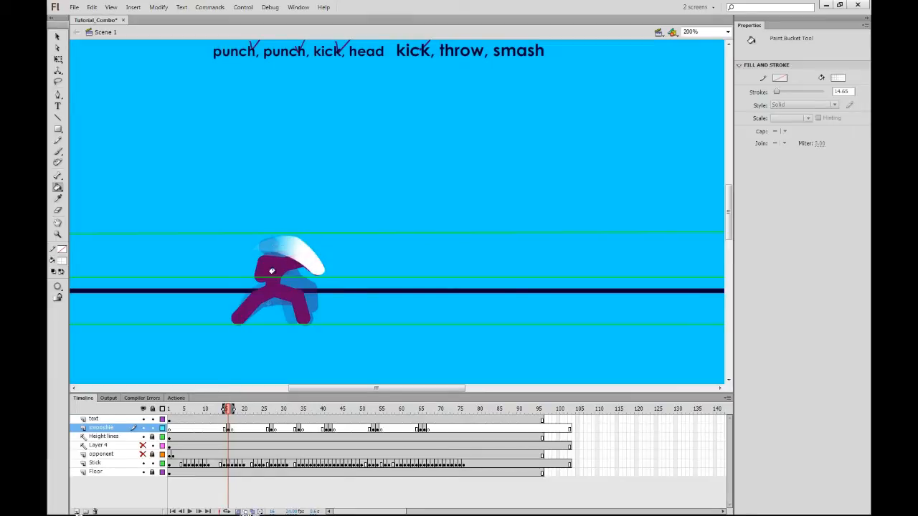
Fill the second punch trail on frame 27 with the gradient so it fades away from the raised fist.
{"action": "left_click", "coordinate": [270, 429]}
{"action": "left_click", "coordinate": [326, 244]}
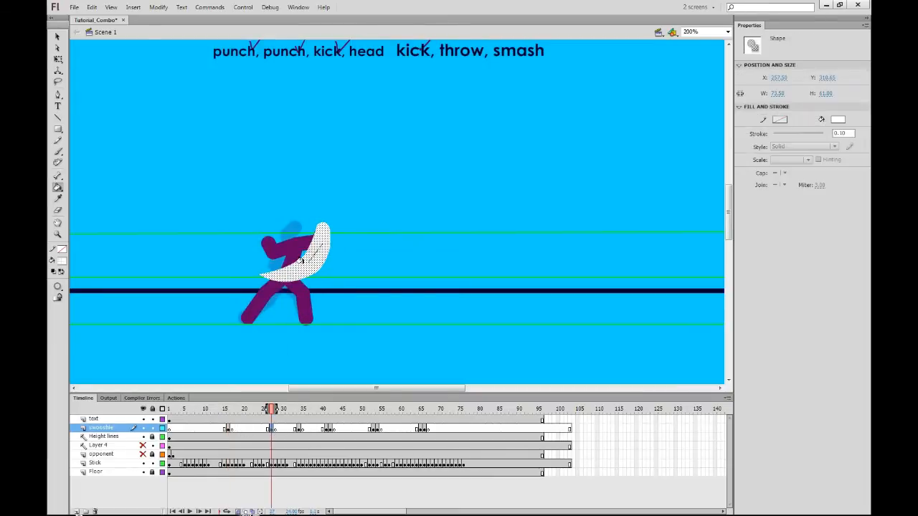
{"action": "left_click", "coordinate": [301, 260]}
{"action": "key", "text": "v"}
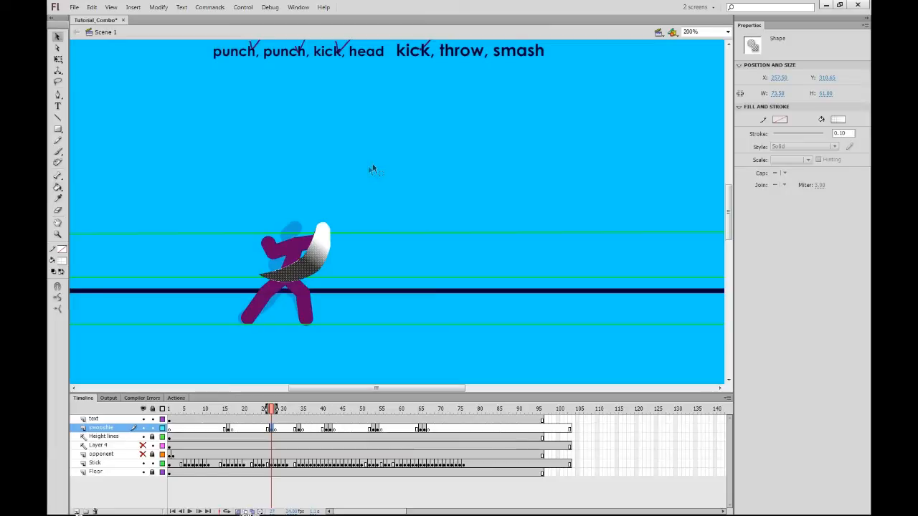
{"action": "left_click", "coordinate": [354, 205]}
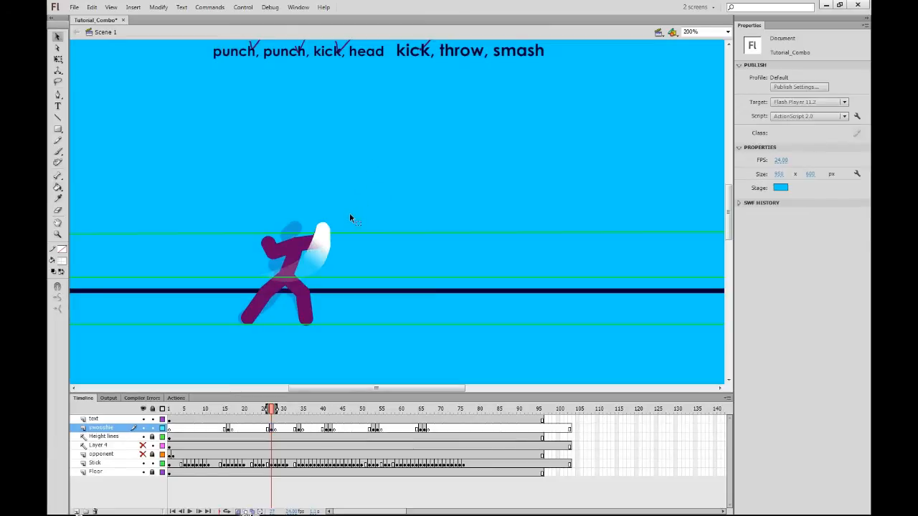
Fill the kick trail on frame 34 with the gradient, fading from the foot back to the pointed tail.
{"action": "key", "text": "k"}
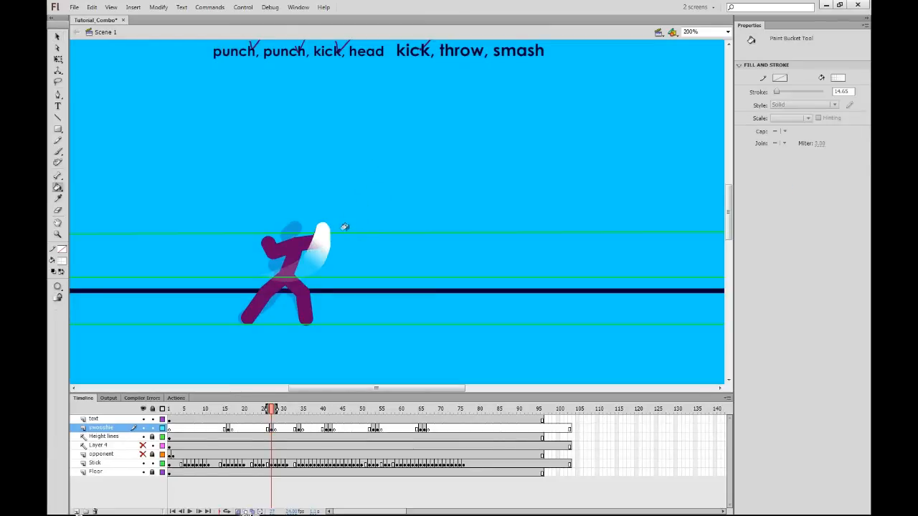
{"action": "key", "text": "period"}
{"action": "key", "text": "period"}
{"action": "key", "text": "period"}
{"action": "key", "text": "period"}
{"action": "key", "text": "period"}
{"action": "key", "text": "period"}
{"action": "key", "text": "period"}
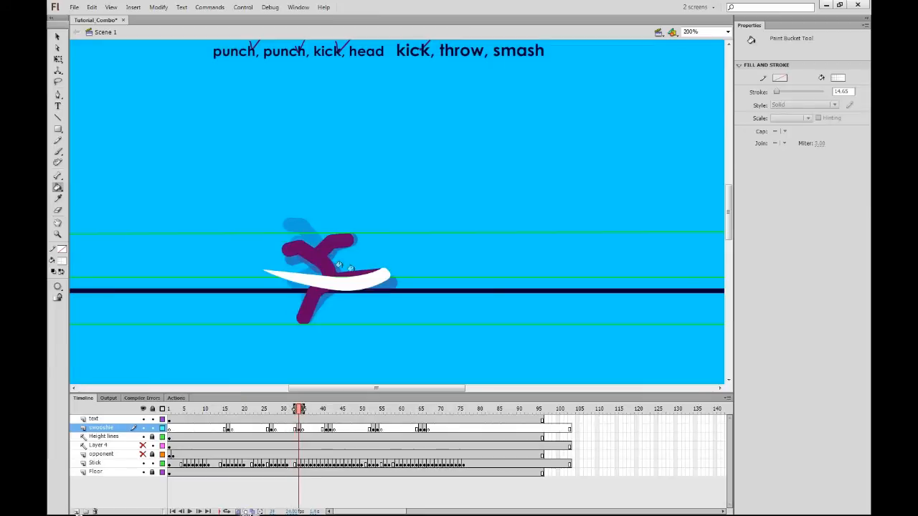
{"action": "left_click", "coordinate": [304, 277]}
Fill the rising kick trail on frame 41 with the gradient so it fades downwards from the foot.
{"action": "left_click", "coordinate": [326, 441]}
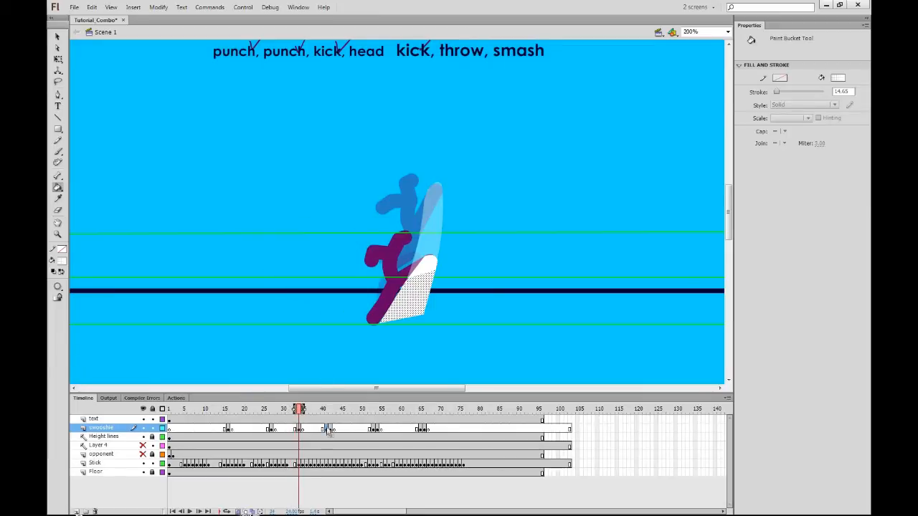
{"action": "left_click", "coordinate": [422, 227]}
{"action": "key", "text": "v"}
{"action": "left_click", "coordinate": [450, 244]}
{"action": "key", "text": "k"}
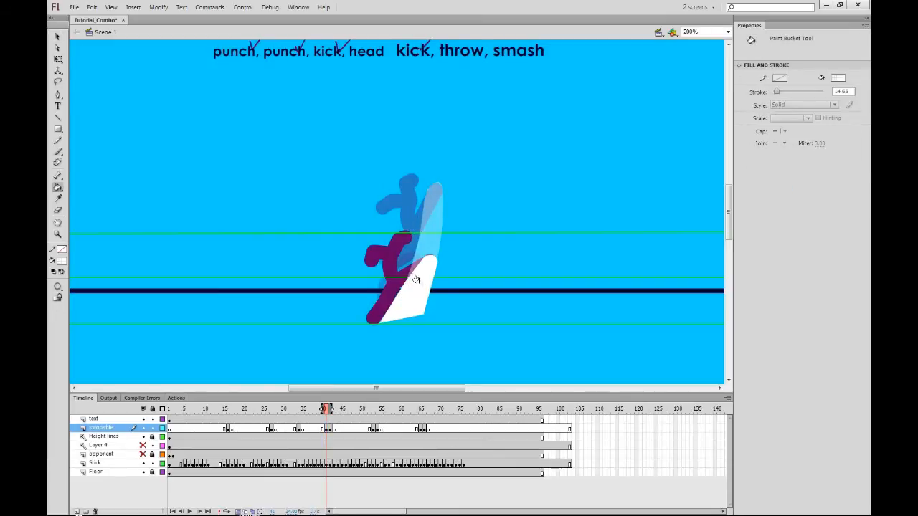
{"action": "left_click", "coordinate": [414, 291]}
{"action": "mouse_move", "coordinate": [410, 302]}
{"action": "left_mouse_down"}
{"action": "mouse_move", "coordinate": [396, 329]}
{"action": "mouse_move", "coordinate": [403, 317]}
{"action": "left_mouse_up"}
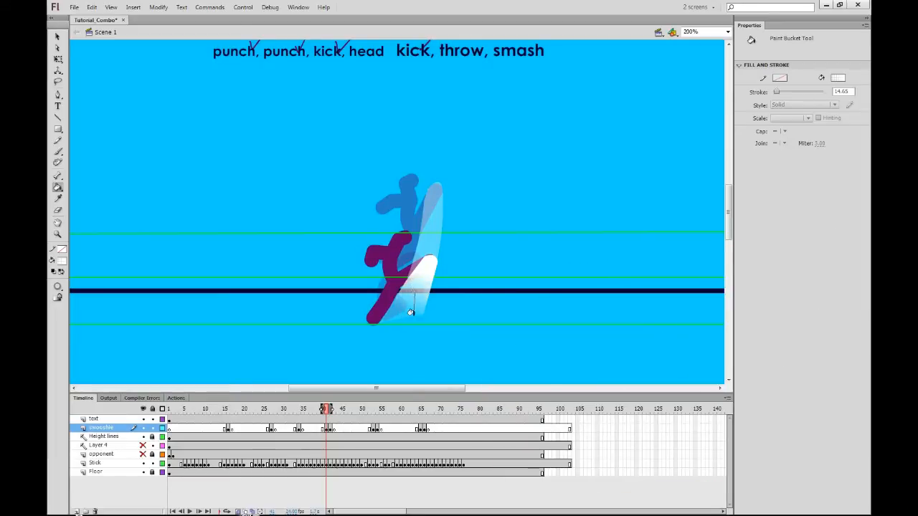
Apply the gradient to the kick trail on frame 42, fading towards its lower end.
{"action": "left_click", "coordinate": [331, 428]}
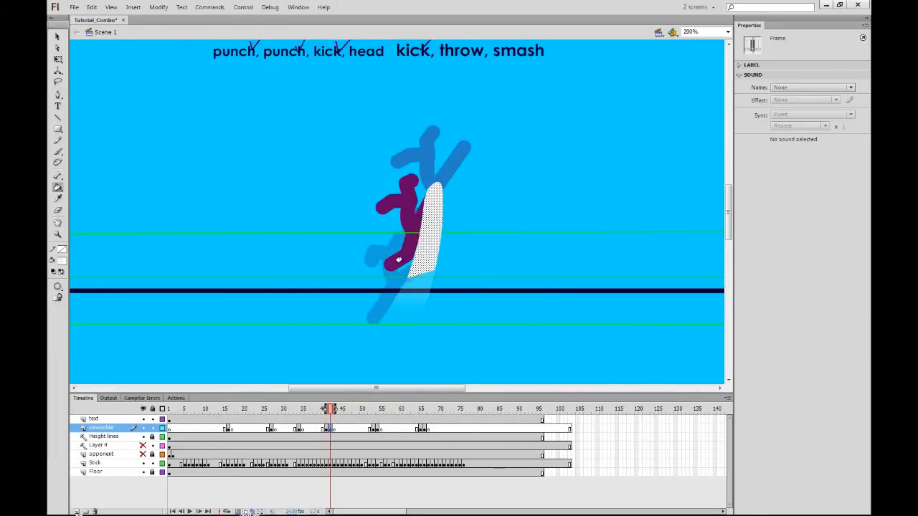
{"action": "left_click_drag", "start_coordinate": [434, 217], "coordinate": [425, 272]}
{"action": "key", "text": "v"}
{"action": "left_click", "coordinate": [474, 187]}
Apply the fading white gradient to the throw trails on frames 53 and 54.
{"action": "left_click", "coordinate": [373, 428]}
{"action": "left_click", "coordinate": [383, 341]}
{"action": "key", "text": "k"}
{"action": "left_click_drag", "start_coordinate": [465, 134], "coordinate": [515, 159]}
{"action": "left_click", "coordinate": [378, 428]}
{"action": "key", "text": "v"}
{"action": "left_click_drag", "start_coordinate": [374, 187], "coordinate": [387, 104]}
{"action": "left_click", "coordinate": [350, 324]}
Apply the gradient to the smash trails on frames 65 and 66, fading upwards, and play the animation from the start.
{"action": "left_click", "coordinate": [421, 429]}
{"action": "key", "text": "k"}
{"action": "left_click", "coordinate": [425, 429]}
{"action": "left_click_drag", "start_coordinate": [394, 227], "coordinate": [393, 154]}
{"action": "key", "text": "v"}
{"action": "left_click", "coordinate": [400, 297]}
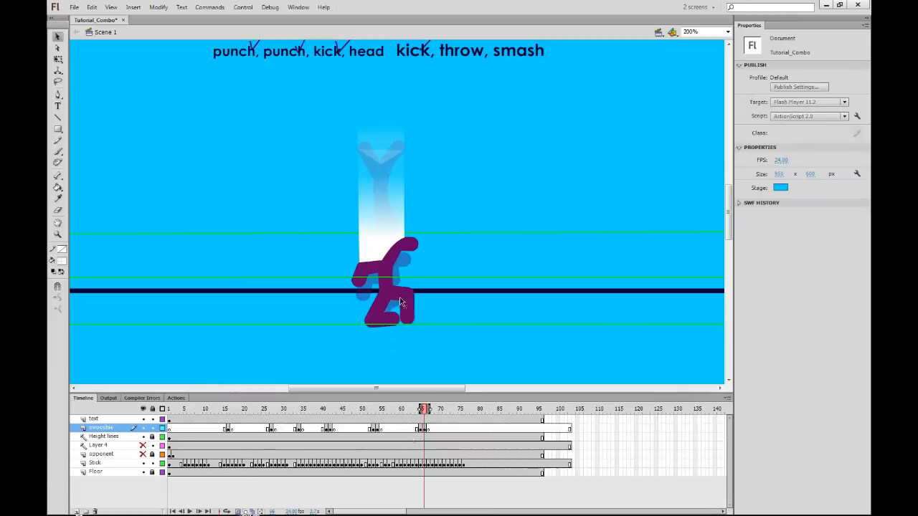
{"action": "left_click", "coordinate": [185, 411]}
{"action": "key", "text": "Return"}
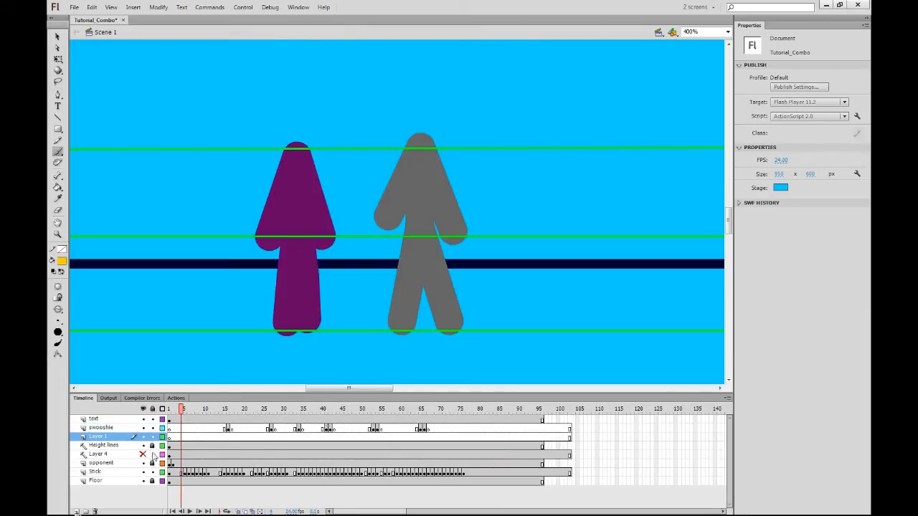
Show Layer 4, select its motion guide strokes and set the fill to orange-yellow.
{"action": "left_click", "coordinate": [143, 455]}
{"action": "left_click", "coordinate": [172, 454]}
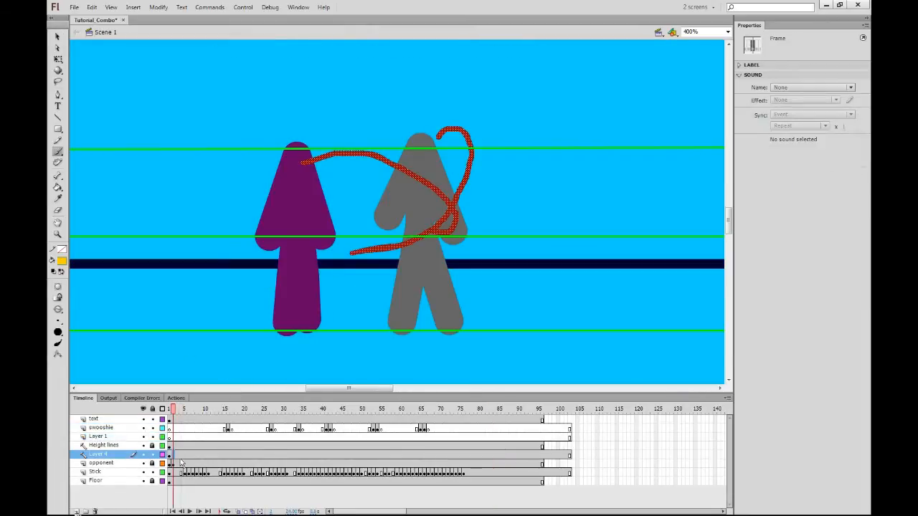
{"action": "left_click", "coordinate": [62, 262]}
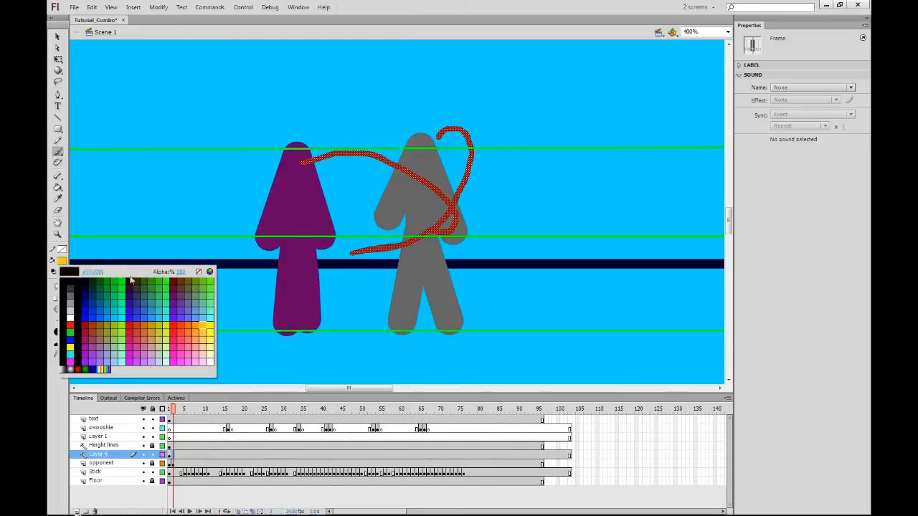
{"action": "left_click", "coordinate": [76, 276]}
Brush thin orange-yellow lines on Layer 4 along the kick trails on frames 34 and 41.
{"action": "left_click_drag", "start_coordinate": [185, 407], "coordinate": [302, 389]}
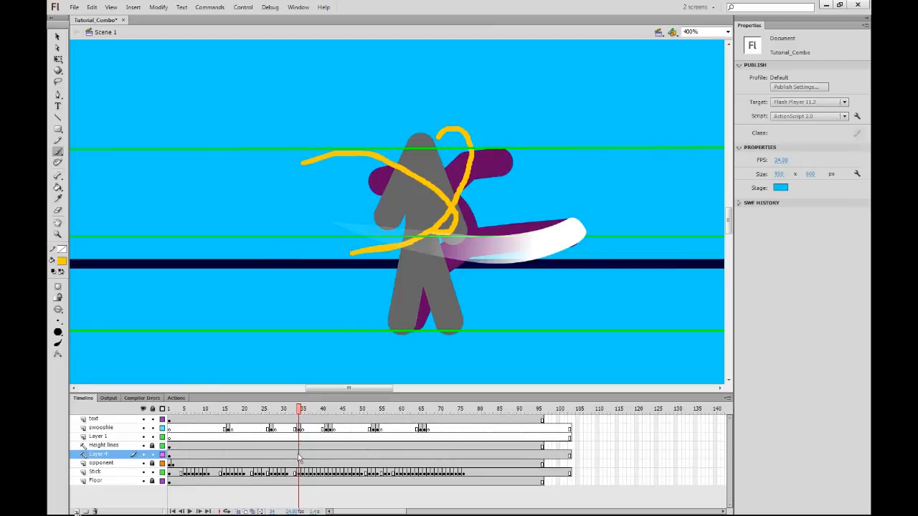
{"action": "left_click", "coordinate": [299, 455]}
{"action": "left_click", "coordinate": [559, 220]}
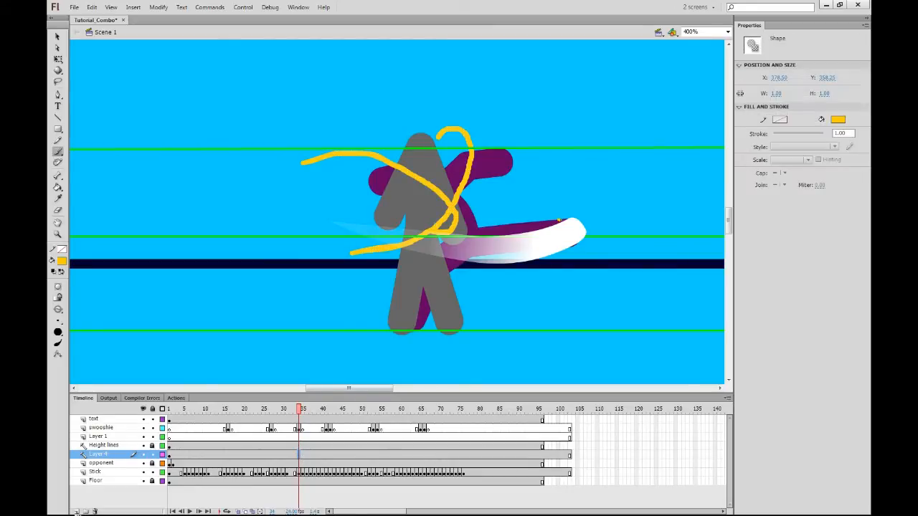
{"action": "mouse_move", "coordinate": [566, 250]}
{"action": "left_mouse_down"}
{"action": "mouse_move", "coordinate": [494, 267]}
{"action": "mouse_move", "coordinate": [450, 263]}
{"action": "left_mouse_up"}
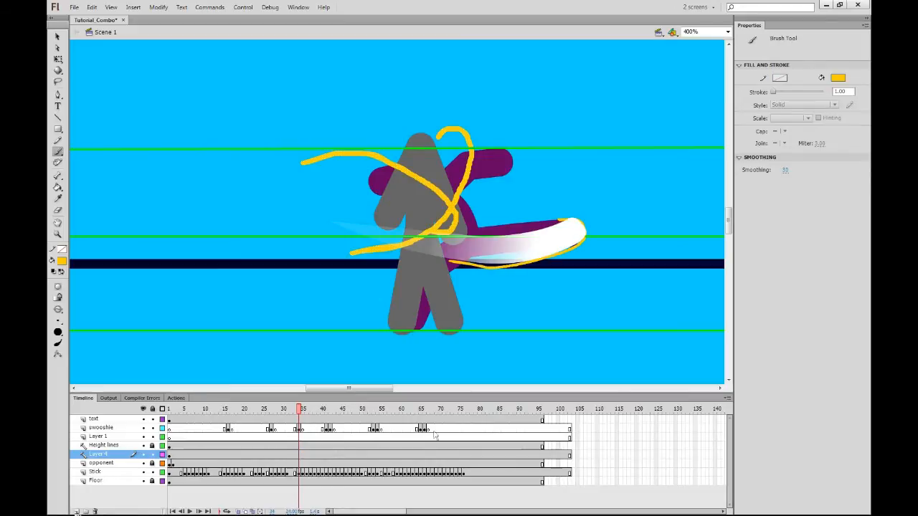
{"action": "left_click", "coordinate": [326, 411]}
{"action": "mouse_move", "coordinate": [654, 196]}
{"action": "left_mouse_down"}
{"action": "mouse_move", "coordinate": [674, 191]}
{"action": "mouse_move", "coordinate": [650, 316]}
{"action": "left_mouse_up"}
Brush an orange-yellow line on Layer 4 along the outer curve of the throw trail on frame 54.
{"action": "left_click", "coordinate": [354, 411]}
{"action": "key", "text": "space"}
{"action": "left_click_drag", "start_coordinate": [495, 193], "coordinate": [275, 363]}
{"action": "left_click", "coordinate": [373, 411]}
{"action": "left_click", "coordinate": [378, 411]}
{"action": "mouse_move", "coordinate": [321, 293]}
{"action": "left_mouse_down"}
{"action": "mouse_move", "coordinate": [284, 292]}
{"action": "mouse_move", "coordinate": [366, 108]}
{"action": "mouse_move", "coordinate": [468, 90]}
{"action": "left_mouse_up"}
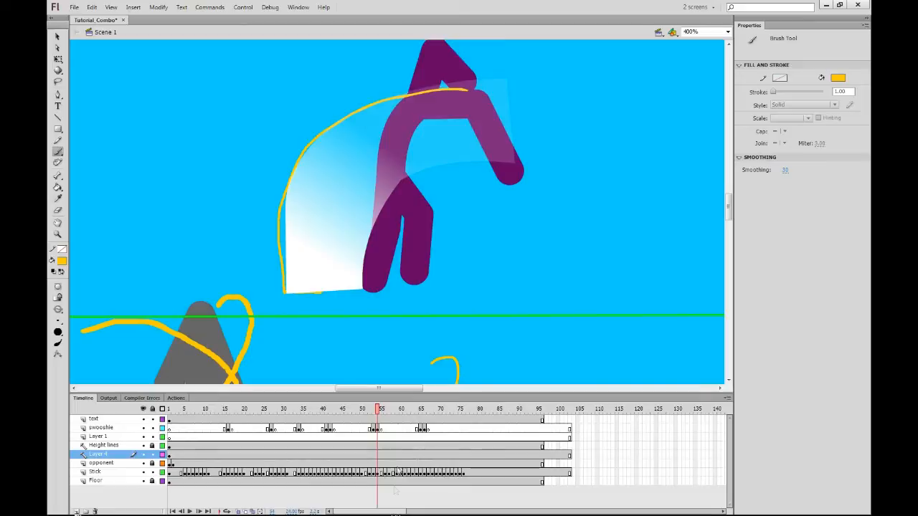
Lock Layer 4 and the Stick layer, and add a keyframe at frame 8 on the unlocked opponent layer.
{"action": "left_click", "coordinate": [419, 411]}
{"action": "key", "text": "space"}
{"action": "left_click_drag", "start_coordinate": [365, 303], "coordinate": [460, 238]}
{"action": "left_click", "coordinate": [172, 446]}
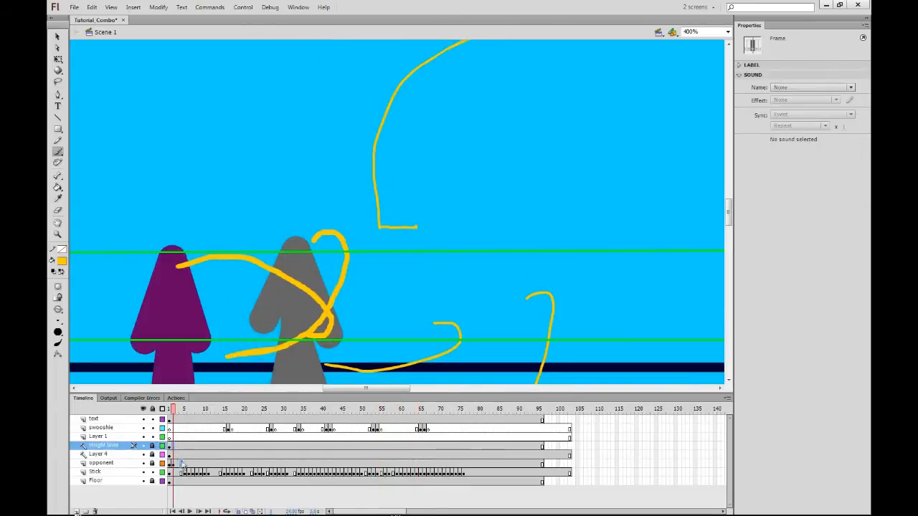
{"action": "left_click_drag", "start_coordinate": [182, 464], "coordinate": [195, 460]}
{"action": "left_click_drag", "start_coordinate": [235, 234], "coordinate": [271, 188]}
{"action": "key", "text": "b"}
{"action": "key", "text": "v"}
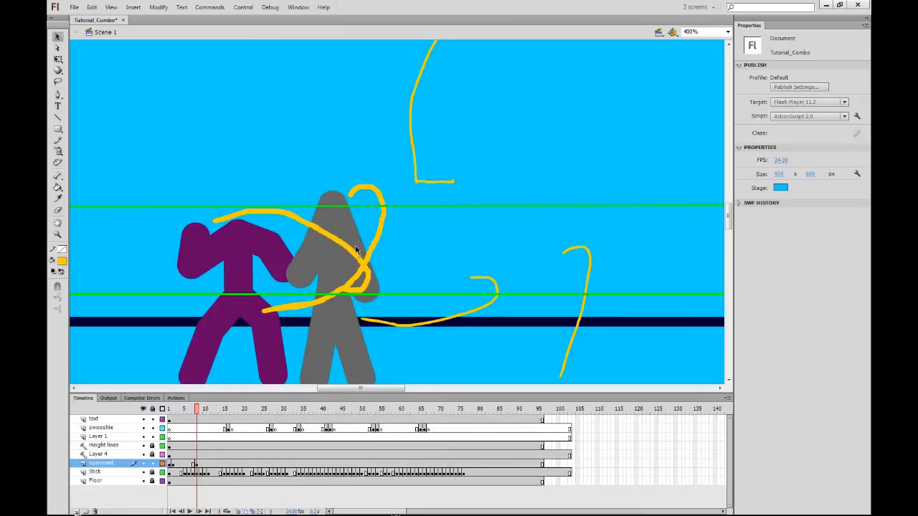
Turn on onion skinning, add opponent keyframes on frames 9 and 10, and shift the grey figure slightly right.
{"action": "left_click_drag", "start_coordinate": [330, 272], "coordinate": [309, 233]}
{"action": "left_click", "coordinate": [199, 511]}
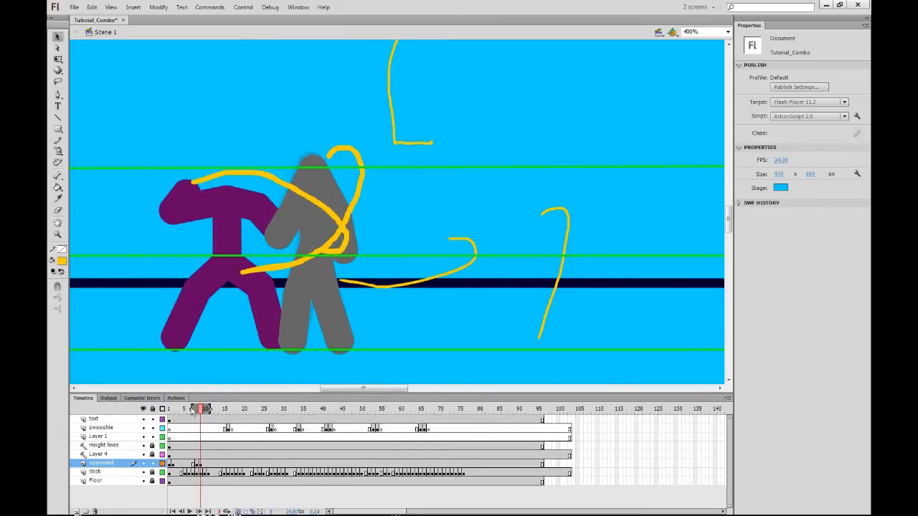
{"action": "key", "text": "F6"}
{"action": "left_click_drag", "start_coordinate": [293, 345], "coordinate": [345, 338]}
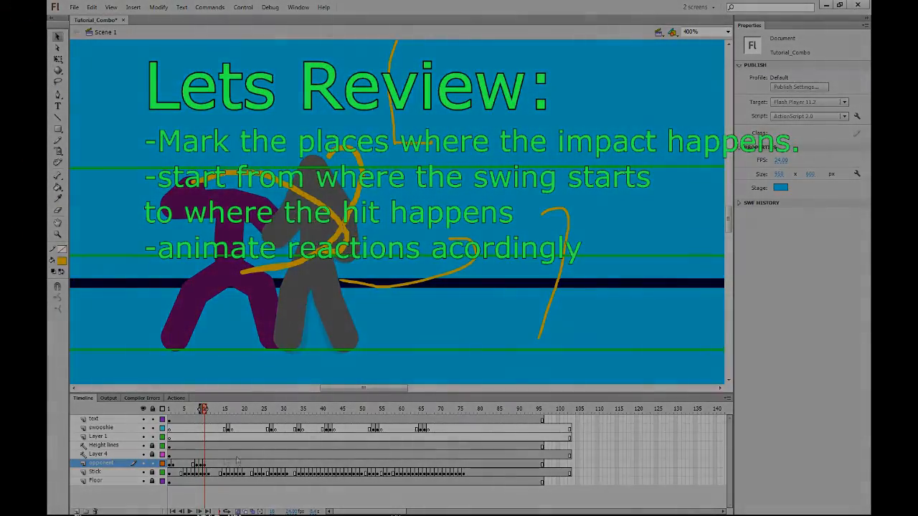
{"action": "left_click", "coordinate": [204, 464]}
{"action": "key", "text": "Right"}
{"action": "key", "text": "Right"}
{"action": "key", "text": "Right"}
{"action": "key", "text": "Down"}
Add an opponent keyframe on frame 11, spread the grey figure's legs and nudge the whole figure right.
{"action": "key", "text": "F6"}
{"action": "left_click_drag", "start_coordinate": [287, 295], "coordinate": [284, 295]}
{"action": "left_click_drag", "start_coordinate": [291, 348], "coordinate": [288, 348]}
{"action": "left_click_drag", "start_coordinate": [349, 349], "coordinate": [352, 348]}
{"action": "left_click_drag", "start_coordinate": [325, 309], "coordinate": [328, 307]}
{"action": "left_click_drag", "start_coordinate": [351, 297], "coordinate": [353, 296]}
{"action": "left_click", "coordinate": [208, 465]}
{"action": "key", "text": "Right"}
{"action": "key", "text": "Right"}
{"action": "left_click", "coordinate": [327, 327]}
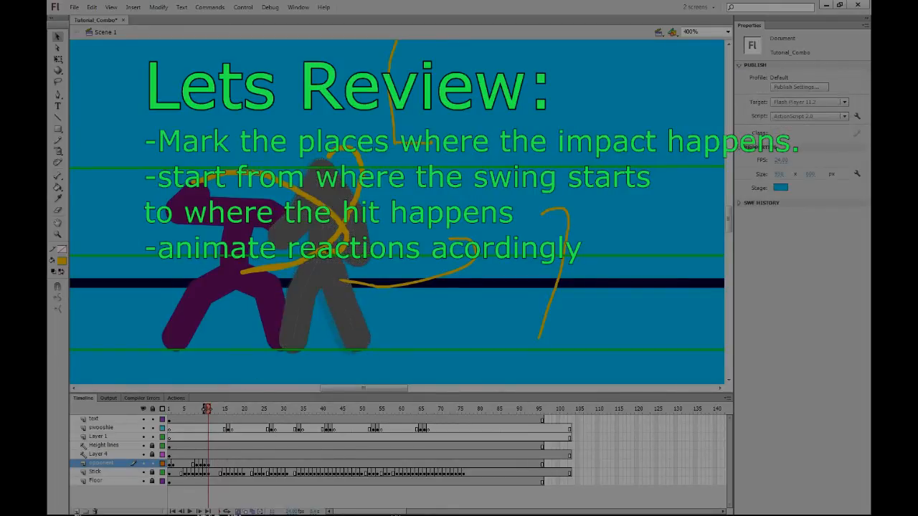
Add opponent keyframes on frames 12 and 13 and widen the grey figure's stance a little further.
{"action": "key", "text": "F6"}
{"action": "key", "text": "F6"}
{"action": "left_click_drag", "start_coordinate": [293, 350], "coordinate": [290, 350]}
{"action": "left_click_drag", "start_coordinate": [357, 344], "coordinate": [360, 344]}
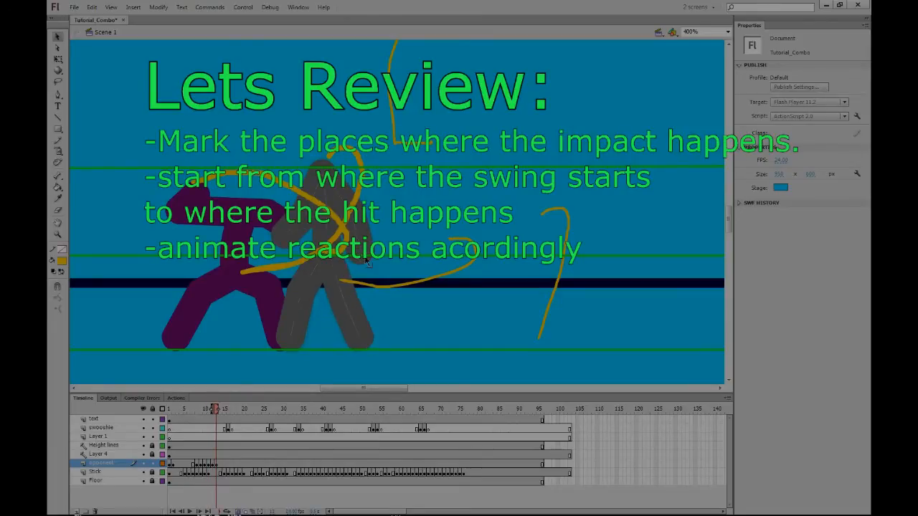
{"action": "left_click", "coordinate": [216, 464]}
{"action": "left_click_drag", "start_coordinate": [350, 310], "coordinate": [353, 311]}
{"action": "left_click", "coordinate": [397, 327]}
Add an opponent keyframe on frame 14, spread both feet slightly and nudge the figure right.
{"action": "key", "text": "F6"}
{"action": "left_click_drag", "start_coordinate": [369, 347], "coordinate": [371, 347]}
{"action": "left_click_drag", "start_coordinate": [294, 349], "coordinate": [292, 348]}
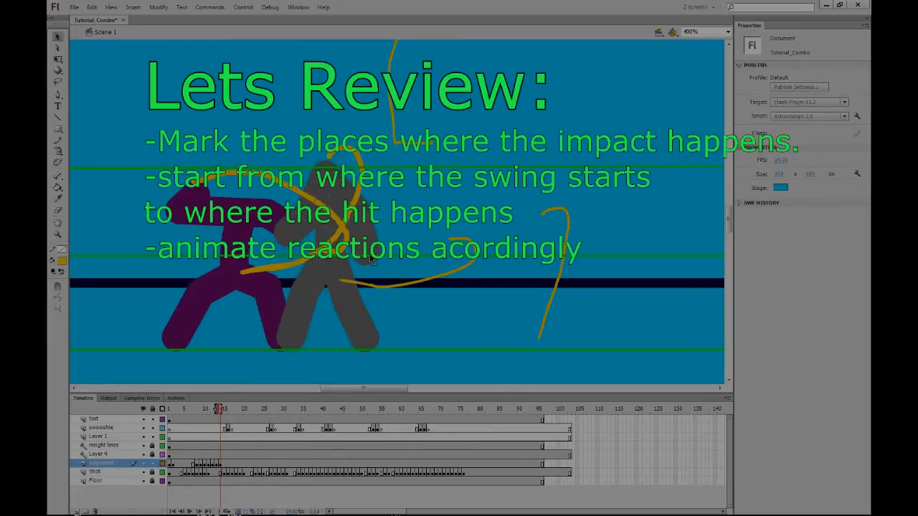
{"action": "left_click", "coordinate": [220, 464]}
{"action": "key", "text": "Right"}
{"action": "key", "text": "Right"}
{"action": "key", "text": "Right"}
{"action": "key", "text": "Right"}
{"action": "key", "text": "Right"}
{"action": "key", "text": "Right"}
{"action": "left_click", "coordinate": [323, 376]}
Add an opponent keyframe on frame 15 and nudge the whole grey figure right, away from the attacker.
{"action": "key", "text": "F6"}
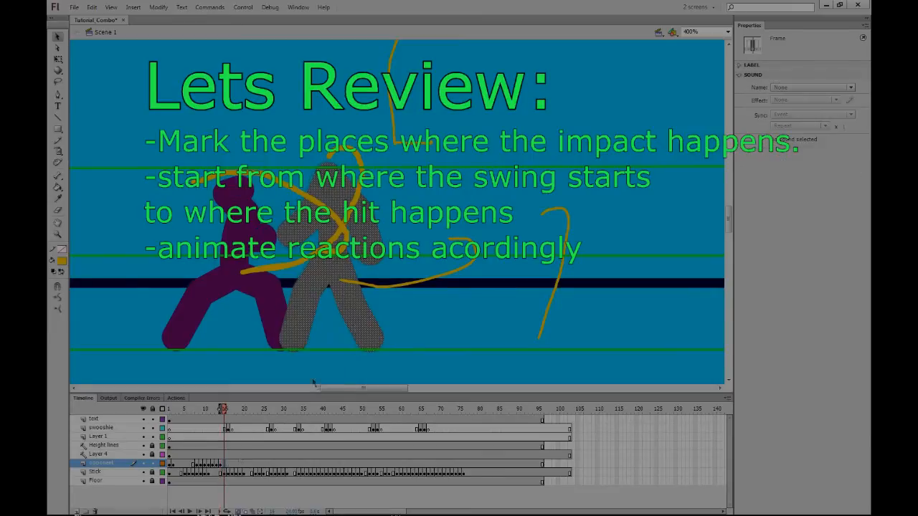
{"action": "key", "text": "Right"}
{"action": "key", "text": "Right"}
{"action": "key", "text": "Right"}
{"action": "key", "text": "Right"}
{"action": "key", "text": "Right"}
{"action": "key", "text": "Right"}
{"action": "key", "text": "Right"}
{"action": "key", "text": "Right"}
{"action": "key", "text": "Right"}
{"action": "key", "text": "Right"}
{"action": "key", "text": "Right"}
{"action": "key", "text": "Right"}
{"action": "key", "text": "Right"}
{"action": "key", "text": "Right"}
Reshape the opponent's legs and arms on frame 15, pulling the rear foot and arm slightly inward.
{"action": "left_click", "coordinate": [397, 307]}
{"action": "left_click_drag", "start_coordinate": [379, 341], "coordinate": [372, 342]}
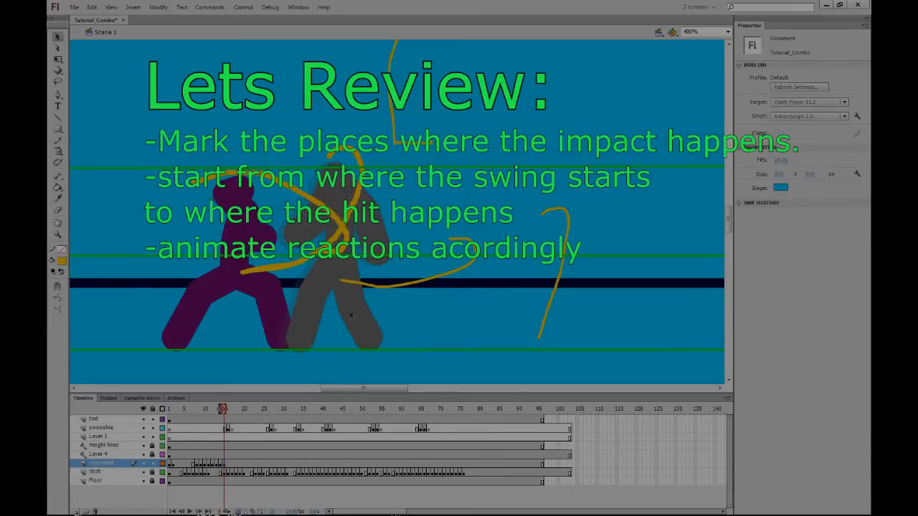
{"action": "left_click_drag", "start_coordinate": [305, 288], "coordinate": [310, 290]}
{"action": "left_click_drag", "start_coordinate": [388, 247], "coordinate": [381, 247]}
{"action": "left_click_drag", "start_coordinate": [300, 244], "coordinate": [297, 238]}
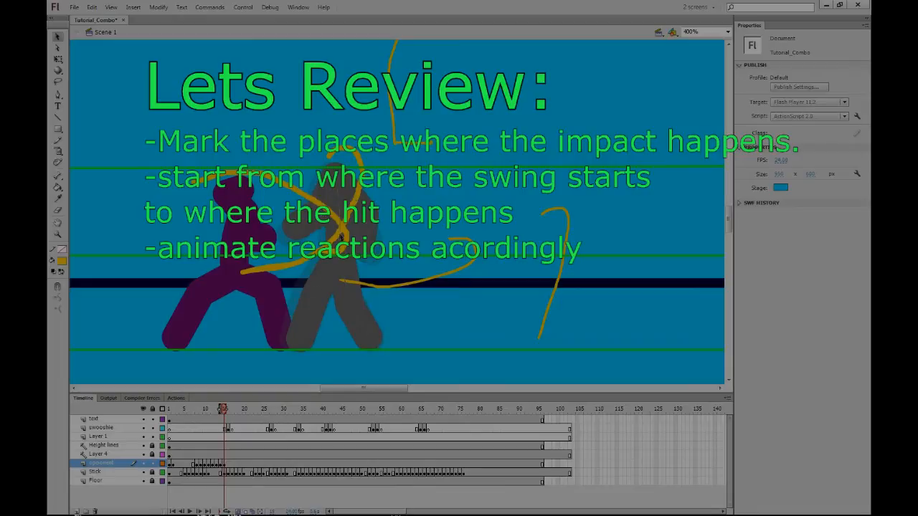
Add the opponent's frame 16 pose, lowering the head and adjusting both legs and the rear arm at the punch impact.
{"action": "key", "text": "period"}
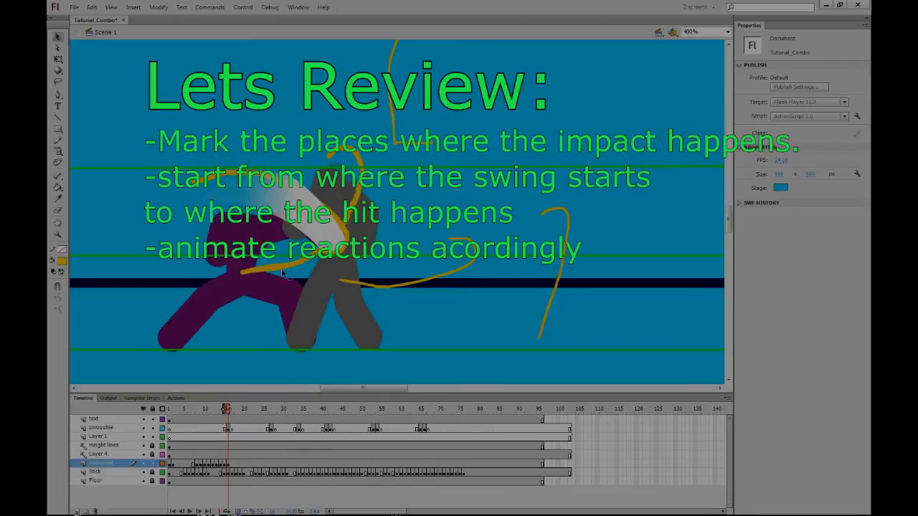
{"action": "left_click_drag", "start_coordinate": [336, 185], "coordinate": [328, 194]}
{"action": "left_click_drag", "start_coordinate": [301, 337], "coordinate": [299, 322]}
{"action": "left_click_drag", "start_coordinate": [370, 337], "coordinate": [373, 320]}
{"action": "left_click_drag", "start_coordinate": [367, 241], "coordinate": [355, 235]}
Pose the opponent on frame 17 doubling over from the punch, with the head and torso lowered and the knees bent.
{"action": "key", "text": "period"}
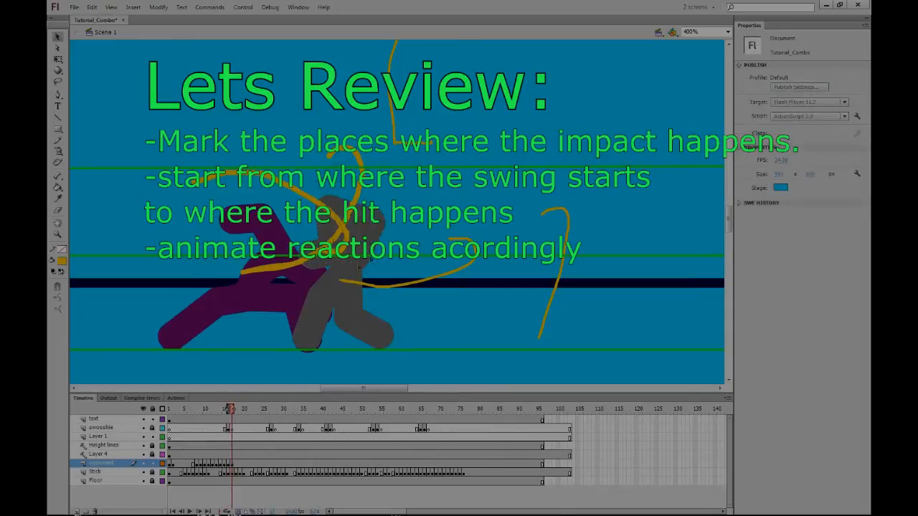
{"action": "left_click_drag", "start_coordinate": [325, 216], "coordinate": [327, 225]}
{"action": "left_click_drag", "start_coordinate": [352, 316], "coordinate": [380, 291]}
{"action": "left_click_drag", "start_coordinate": [307, 336], "coordinate": [380, 321]}
{"action": "left_click", "coordinate": [232, 465]}
{"action": "left_click_drag", "start_coordinate": [351, 269], "coordinate": [356, 288]}
{"action": "left_click", "coordinate": [414, 304]}
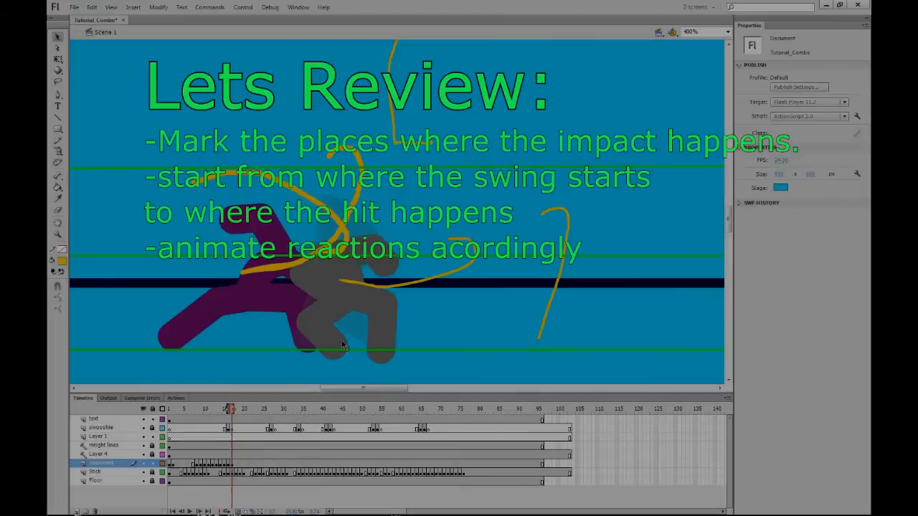
{"action": "left_click_drag", "start_coordinate": [382, 352], "coordinate": [389, 341]}
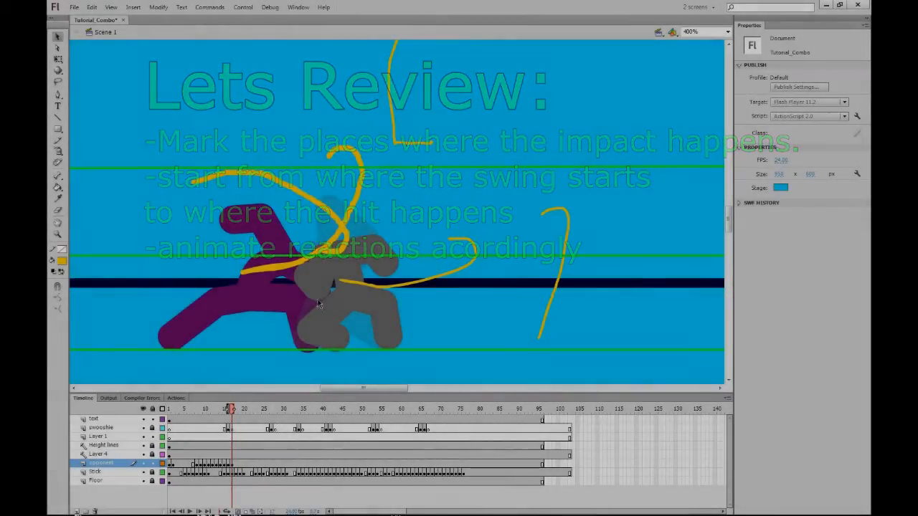
Add an opponent keyframe on frame 18 and deepen the crouch by reshaping the arms and legs.
{"action": "key", "text": "F6"}
{"action": "left_click_drag", "start_coordinate": [314, 285], "coordinate": [301, 293]}
{"action": "left_click_drag", "start_coordinate": [386, 264], "coordinate": [379, 251]}
{"action": "left_click_drag", "start_coordinate": [312, 331], "coordinate": [314, 339]}
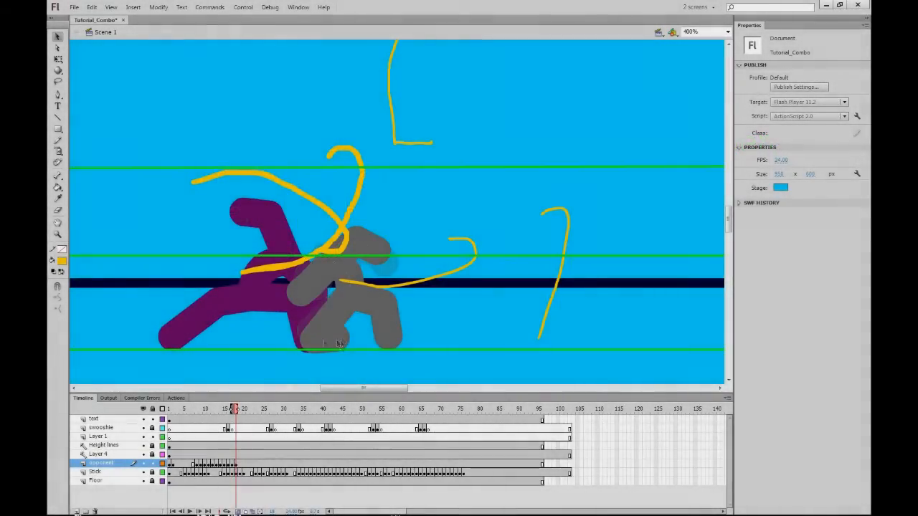
{"action": "left_click_drag", "start_coordinate": [388, 337], "coordinate": [394, 327]}
{"action": "left_click_drag", "start_coordinate": [323, 348], "coordinate": [347, 299]}
{"action": "left_click", "coordinate": [235, 465]}
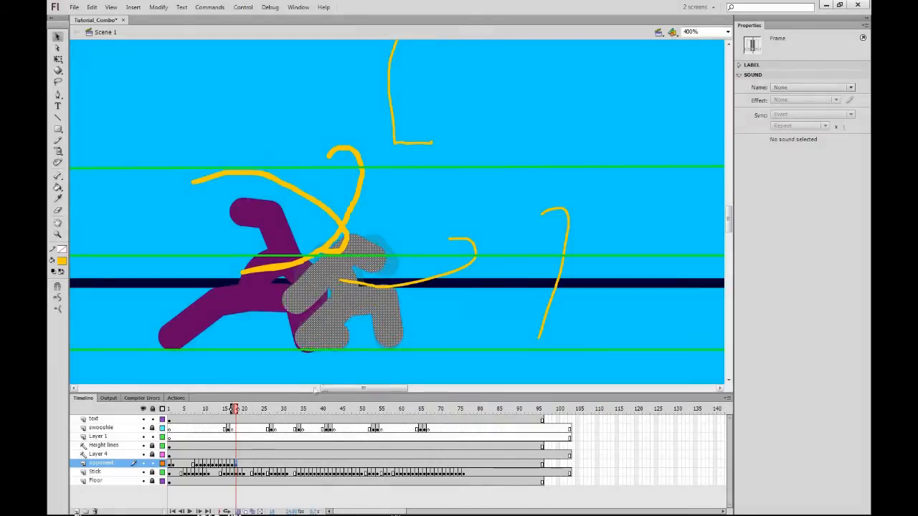
{"action": "left_click", "coordinate": [370, 333]}
Add opponent keyframes on frames 19 and 20, adjusting the crouched figure's legs, front arm and upper body.
{"action": "key", "text": "F6"}
{"action": "left_click", "coordinate": [297, 323]}
{"action": "left_click", "coordinate": [293, 319]}
{"action": "left_click_drag", "start_coordinate": [301, 283], "coordinate": [307, 285]}
{"action": "left_click_drag", "start_coordinate": [375, 261], "coordinate": [346, 231]}
{"action": "key", "text": "F6"}
{"action": "left_click", "coordinate": [244, 465]}
{"action": "key", "text": "q"}
{"action": "key", "text": "ctrl+z"}
Add an opponent keyframe on frame 22 and reshape the legs and upper body to start the recovery from the crouch.
{"action": "key", "text": "."}
{"action": "key", "text": "."}
{"action": "key", "text": "F6"}
{"action": "left_click", "coordinate": [429, 309]}
{"action": "left_click_drag", "start_coordinate": [332, 342], "coordinate": [337, 339]}
{"action": "left_click_drag", "start_coordinate": [371, 302], "coordinate": [377, 304]}
{"action": "left_click_drag", "start_coordinate": [373, 244], "coordinate": [338, 239]}
{"action": "left_click", "coordinate": [323, 263]}
{"action": "key", "text": "v"}
{"action": "left_click", "coordinate": [236, 262]}
Add an opponent keyframe on frame 23, raise the whole figure and reshape its legs and arms into a rising pose.
{"action": "key", "text": "."}
{"action": "key", "text": "F6"}
{"action": "left_click_drag", "start_coordinate": [337, 340], "coordinate": [345, 360]}
{"action": "left_click_drag", "start_coordinate": [312, 322], "coordinate": [331, 326]}
{"action": "left_click_drag", "start_coordinate": [319, 287], "coordinate": [318, 290]}
{"action": "left_click", "coordinate": [255, 464]}
{"action": "key", "text": "Up"}
{"action": "key", "text": "Up"}
{"action": "key", "text": "Up"}
{"action": "key", "text": "Up"}
{"action": "key", "text": "Up"}
{"action": "key", "text": "Up"}
{"action": "key", "text": "Up"}
{"action": "key", "text": "Up"}
{"action": "key", "text": "Up"}
{"action": "left_click", "coordinate": [424, 316]}
{"action": "left_click_drag", "start_coordinate": [346, 348], "coordinate": [340, 340]}
{"action": "left_click_drag", "start_coordinate": [385, 239], "coordinate": [383, 253]}
Add the opponent's frame 24 pose, nudging the figure up and right and rotating it slightly with Free Transform.
{"action": "key", "text": "."}
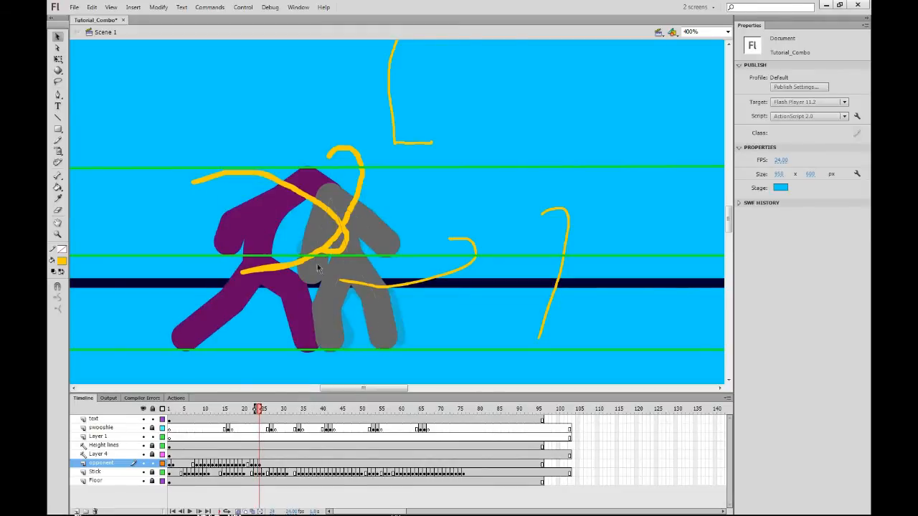
{"action": "left_click", "coordinate": [259, 465]}
{"action": "key", "text": "Up"}
{"action": "key", "text": "Up"}
{"action": "key", "text": "Right"}
{"action": "key", "text": "Right"}
{"action": "key", "text": "Right"}
{"action": "key", "text": "q"}
{"action": "left_click_drag", "start_coordinate": [407, 175], "coordinate": [418, 182]}
{"action": "key", "text": "Right"}
{"action": "key", "text": "Up"}
{"action": "left_click", "coordinate": [429, 222]}
Straighten the opponent into an upright stance across frames 25 and 26 and add a keyframe on frame 27.
{"action": "key", "text": "."}
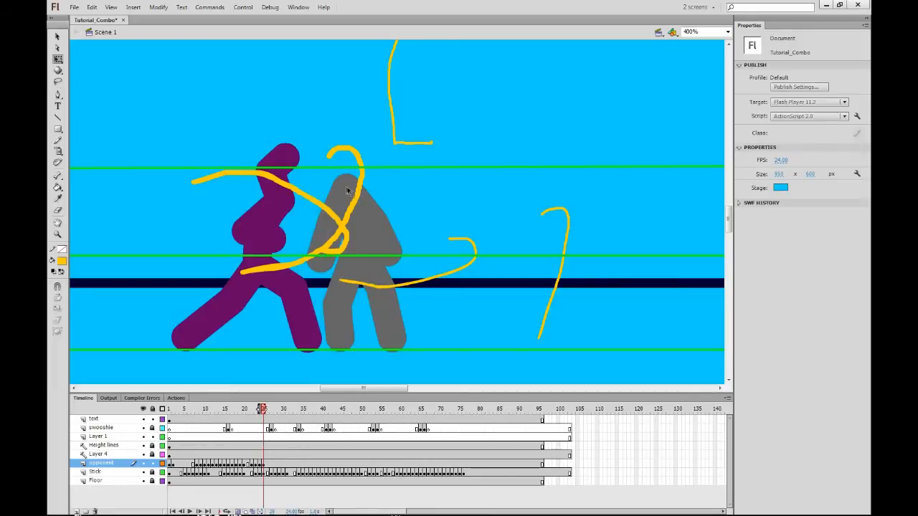
{"action": "key", "text": "."}
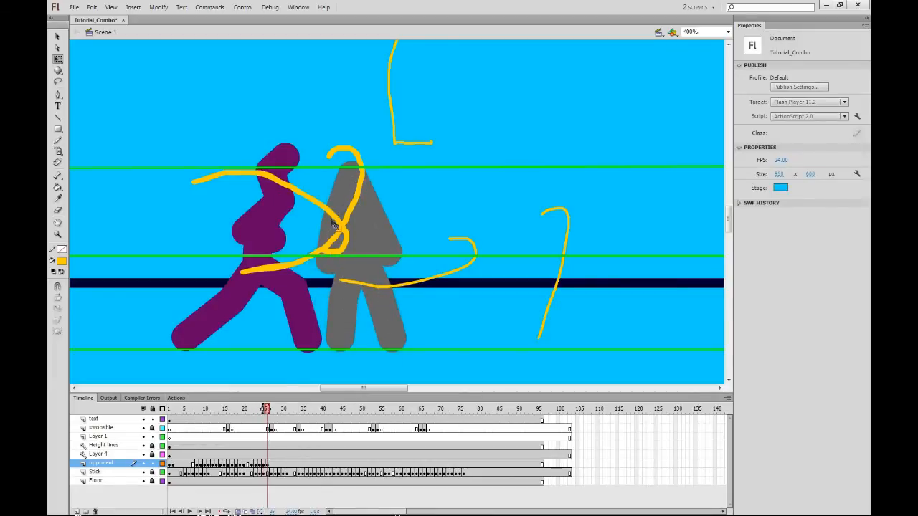
{"action": "left_click_drag", "start_coordinate": [339, 229], "coordinate": [343, 229]}
{"action": "left_click_drag", "start_coordinate": [386, 245], "coordinate": [380, 246]}
{"action": "left_click_drag", "start_coordinate": [349, 297], "coordinate": [354, 297]}
{"action": "key", "text": "."}
{"action": "key", "text": "F6"}
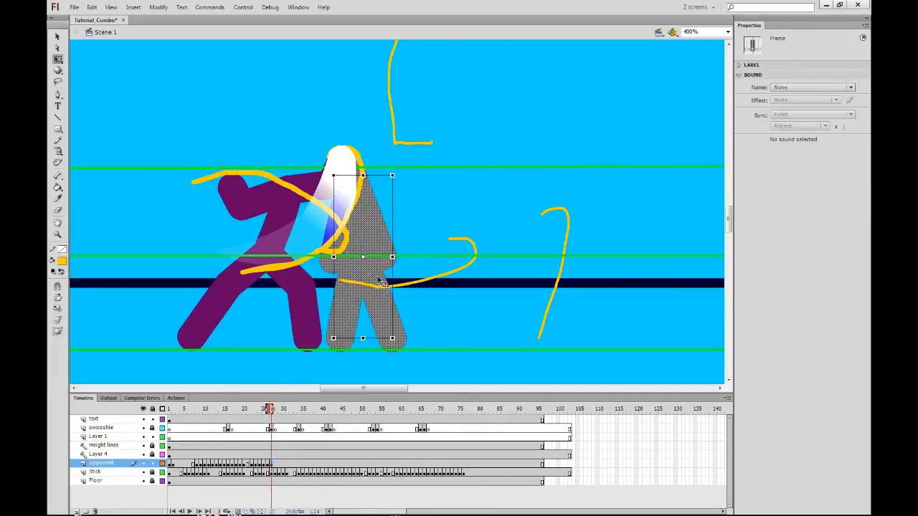
Tilt the opponent slightly on frame 27 and pull the legs and arms inward into a narrow stance.
{"action": "left_click_drag", "start_coordinate": [398, 173], "coordinate": [406, 182]}
{"action": "key", "text": "Up"}
{"action": "left_click", "coordinate": [428, 220]}
{"action": "left_click_drag", "start_coordinate": [333, 336], "coordinate": [347, 335]}
{"action": "left_click_drag", "start_coordinate": [331, 302], "coordinate": [336, 303]}
{"action": "left_click_drag", "start_coordinate": [358, 317], "coordinate": [363, 318]}
{"action": "left_click_drag", "start_coordinate": [388, 333], "coordinate": [373, 331]}
{"action": "left_click_drag", "start_coordinate": [321, 259], "coordinate": [334, 259]}
{"action": "left_click_drag", "start_coordinate": [396, 258], "coordinate": [383, 259]}
{"action": "left_click_drag", "start_coordinate": [333, 337], "coordinate": [338, 338]}
Add an opponent keyframe on frame 28, rotate the figure slightly and launch it upward, and add a keyframe on frame 29.
{"action": "key", "text": "."}
{"action": "key", "text": "F6"}
{"action": "left_click", "coordinate": [276, 466]}
{"action": "left_click_drag", "start_coordinate": [387, 155], "coordinate": [399, 158]}
{"action": "left_click_drag", "start_coordinate": [365, 223], "coordinate": [377, 149]}
{"action": "key", "text": "F6"}
Add an opponent keyframe on frame 34, move the figure to the tip of the kick swoosh and rotate it slightly.
{"action": "left_click", "coordinate": [284, 466]}
{"action": "left_click", "coordinate": [293, 466]}
{"action": "left_click", "coordinate": [298, 466]}
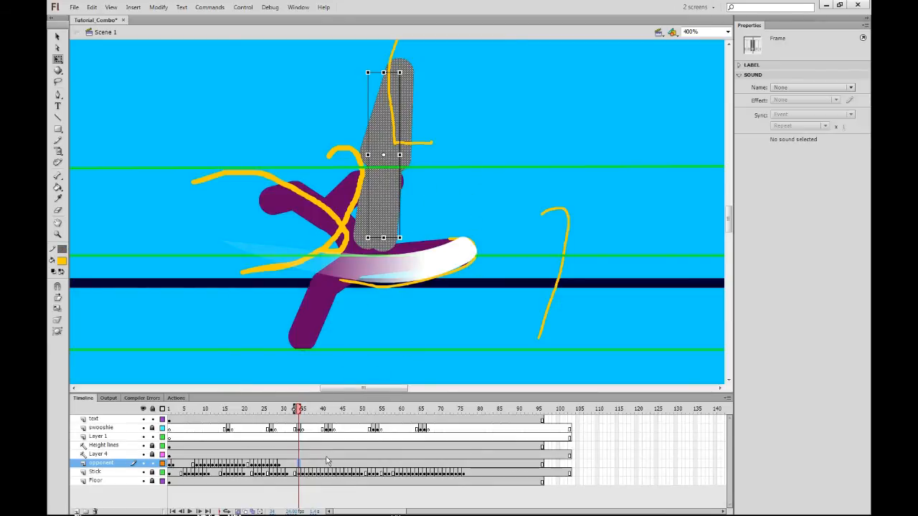
{"action": "left_click", "coordinate": [302, 473]}
{"action": "left_click", "coordinate": [299, 465]}
{"action": "left_click_drag", "start_coordinate": [384, 152], "coordinate": [474, 250]}
{"action": "left_click_drag", "start_coordinate": [511, 153], "coordinate": [496, 148]}
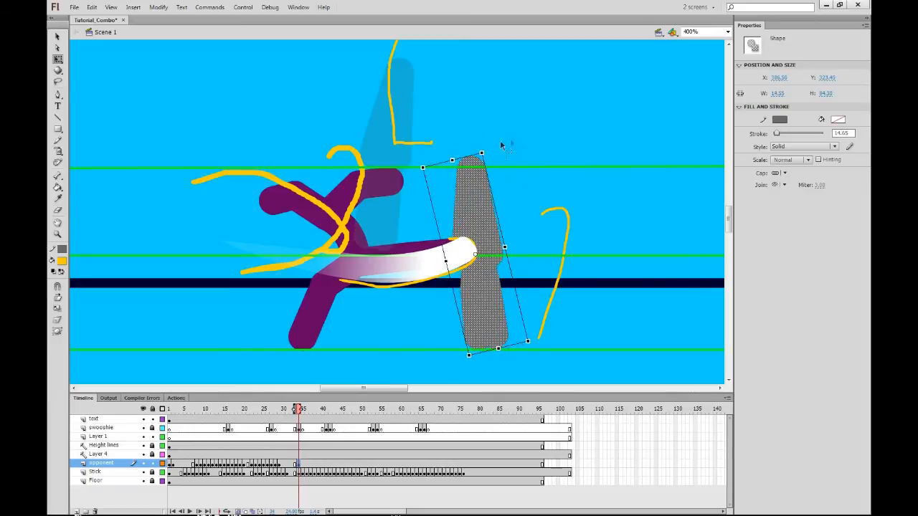
Reshape the frame 34 opponent's arms, torso and legs so the body folds around the tip of the kick swoosh.
{"action": "left_click", "coordinate": [450, 229]}
{"action": "left_click_drag", "start_coordinate": [461, 242], "coordinate": [429, 222]}
{"action": "left_click_drag", "start_coordinate": [471, 168], "coordinate": [480, 123]}
{"action": "left_click_drag", "start_coordinate": [489, 253], "coordinate": [474, 245]}
{"action": "left_click_drag", "start_coordinate": [477, 212], "coordinate": [495, 219]}
{"action": "left_click_drag", "start_coordinate": [473, 298], "coordinate": [457, 293]}
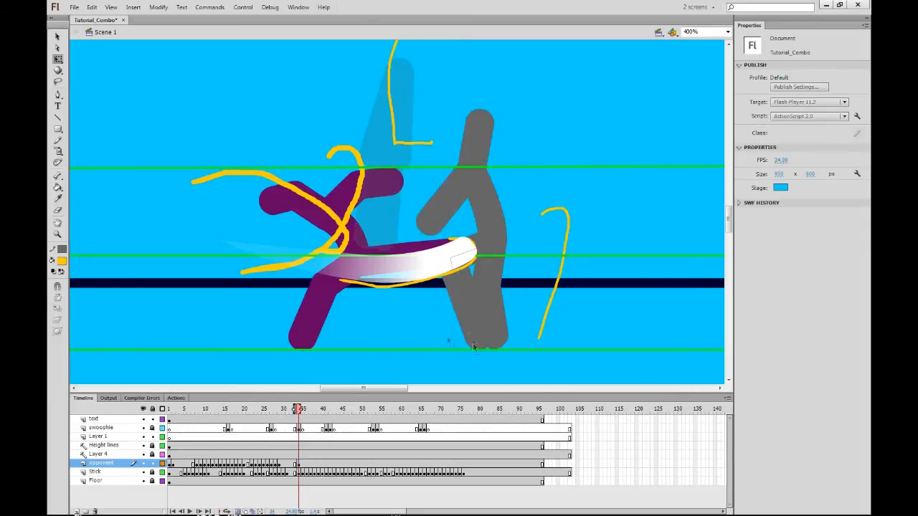
{"action": "left_click_drag", "start_coordinate": [477, 337], "coordinate": [420, 313]}
{"action": "left_click_drag", "start_coordinate": [493, 296], "coordinate": [473, 289]}
{"action": "left_click_drag", "start_coordinate": [473, 172], "coordinate": [474, 211]}
{"action": "left_click_drag", "start_coordinate": [420, 313], "coordinate": [412, 293]}
{"action": "left_click_drag", "start_coordinate": [430, 222], "coordinate": [408, 231]}
{"action": "left_click_drag", "start_coordinate": [440, 222], "coordinate": [438, 215]}
Curl the frame 34 opponent tighter by lowering the raised arm, tucking the legs and refining the torso.
{"action": "key", "text": "v"}
{"action": "left_click_drag", "start_coordinate": [480, 123], "coordinate": [460, 179]}
{"action": "left_click_drag", "start_coordinate": [430, 163], "coordinate": [431, 192]}
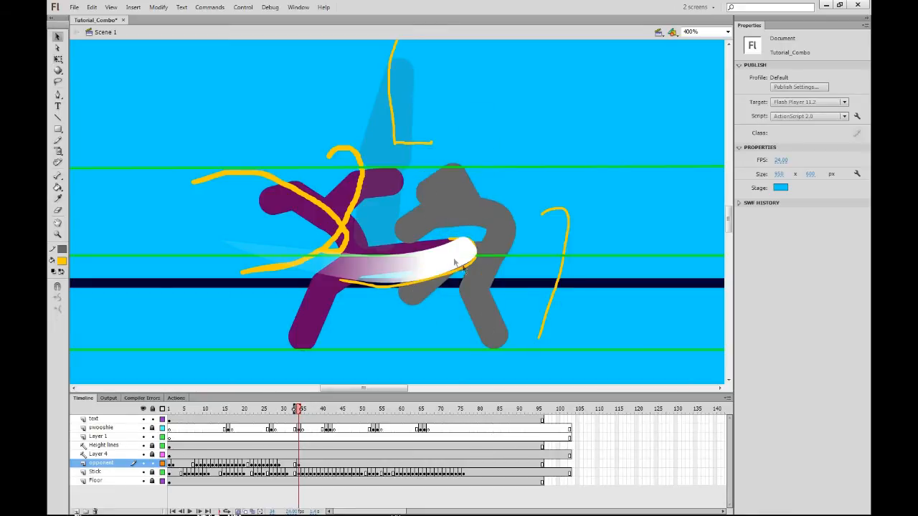
{"action": "left_click_drag", "start_coordinate": [412, 293], "coordinate": [404, 275]}
{"action": "left_click_drag", "start_coordinate": [474, 288], "coordinate": [485, 292]}
{"action": "left_click_drag", "start_coordinate": [494, 337], "coordinate": [446, 320]}
{"action": "left_click_drag", "start_coordinate": [502, 225], "coordinate": [477, 221]}
{"action": "left_click_drag", "start_coordinate": [438, 218], "coordinate": [440, 224]}
Nudge the whole frame 34 opponent down and left to line up with the kick.
{"action": "left_click", "coordinate": [299, 465]}
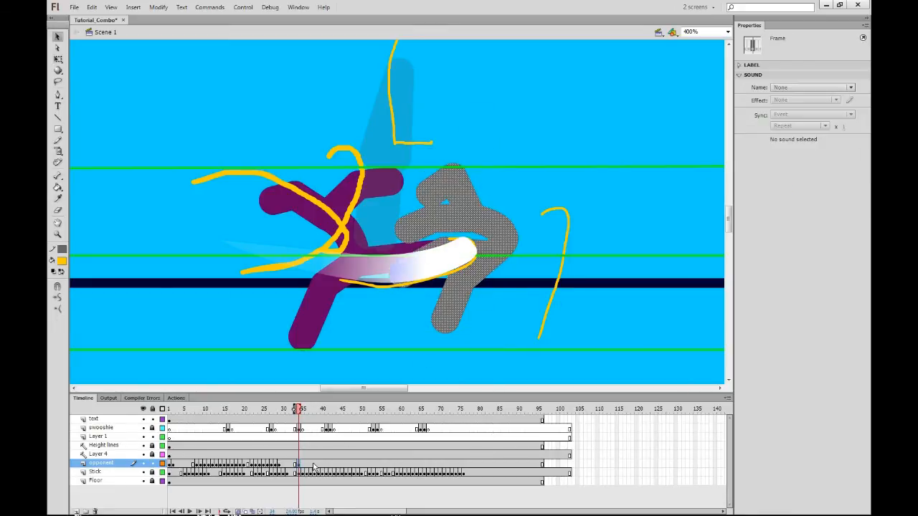
{"action": "key", "text": "shift+Down"}
{"action": "key", "text": "shift+Down"}
{"action": "key", "text": "shift+Down"}
{"action": "key", "text": "shift+Left"}
{"action": "key", "text": "shift+Left"}
{"action": "key", "text": "shift+Up"}
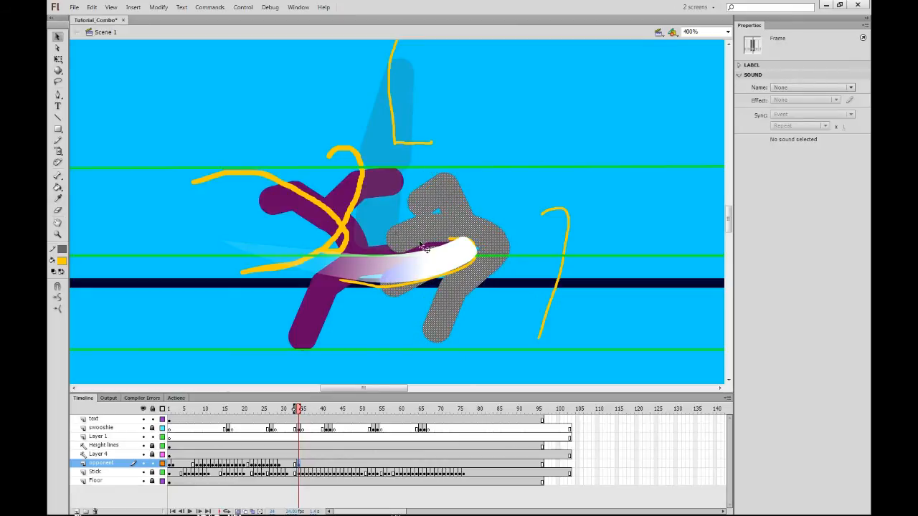
Add an opponent keyframe on frame 33, lower the figure toward the frame 34 pose and separate its arms and legs.
{"action": "left_click", "coordinate": [295, 464]}
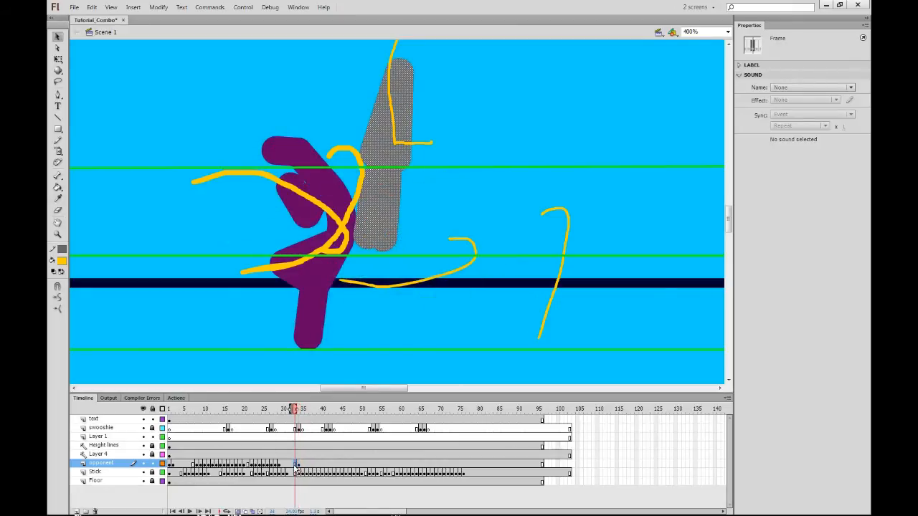
{"action": "left_click", "coordinate": [299, 413]}
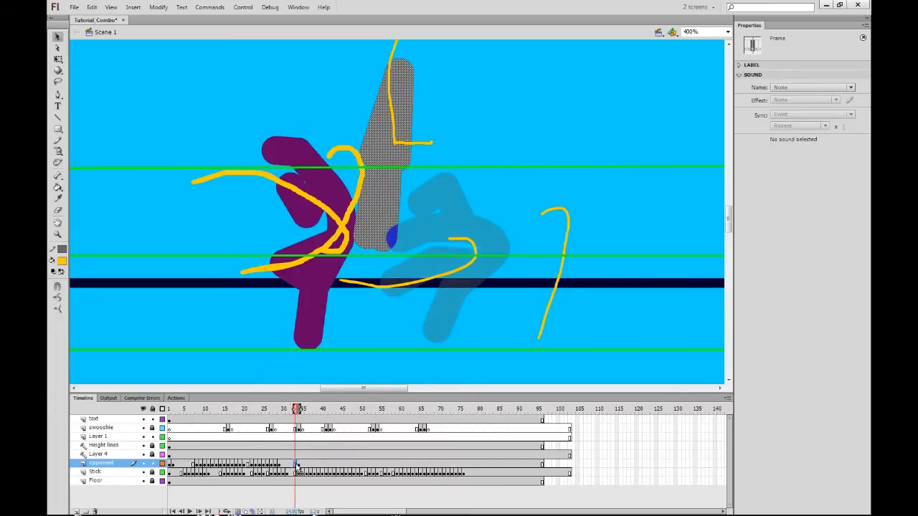
{"action": "left_click_drag", "start_coordinate": [386, 135], "coordinate": [403, 198]}
{"action": "left_click", "coordinate": [470, 147]}
{"action": "mouse_move", "coordinate": [455, 222]}
{"action": "left_mouse_down"}
{"action": "mouse_move", "coordinate": [491, 144]}
{"action": "mouse_move", "coordinate": [460, 206]}
{"action": "left_mouse_up"}
{"action": "left_click_drag", "start_coordinate": [454, 174], "coordinate": [460, 174]}
{"action": "left_click_drag", "start_coordinate": [439, 306], "coordinate": [462, 304]}
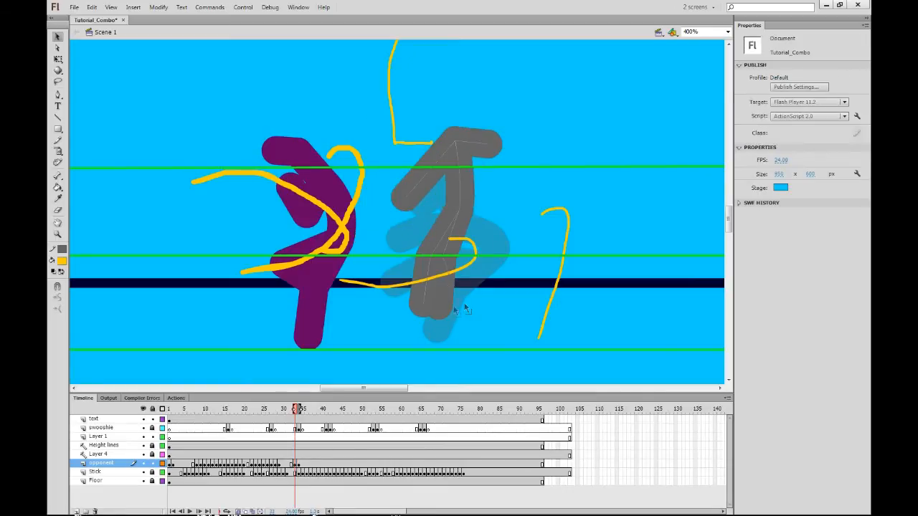
Bend the frame 33 opponent's front leg and both raised arms into a falling pose.
{"action": "left_click_drag", "start_coordinate": [438, 251], "coordinate": [425, 246]}
{"action": "left_click_drag", "start_coordinate": [422, 304], "coordinate": [409, 294]}
{"action": "left_click_drag", "start_coordinate": [453, 141], "coordinate": [441, 138]}
{"action": "left_click_drag", "start_coordinate": [418, 173], "coordinate": [425, 176]}
{"action": "left_click_drag", "start_coordinate": [467, 141], "coordinate": [469, 123]}
{"action": "left_click_drag", "start_coordinate": [491, 145], "coordinate": [502, 145]}
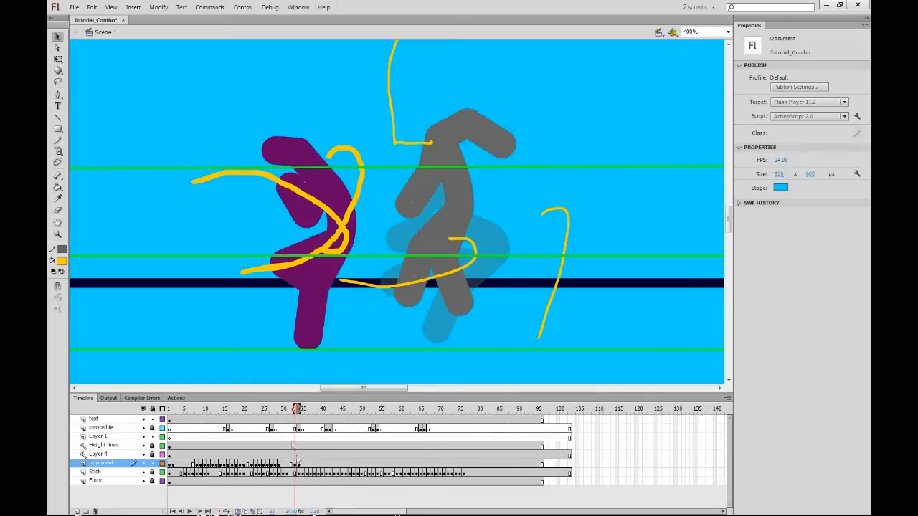
Add an opponent keyframe on frame 32, adjust its figure and shift the frame 33 figure slightly right.
{"action": "left_click", "coordinate": [291, 464]}
{"action": "key", "text": "F6"}
{"action": "left_click_drag", "start_coordinate": [379, 194], "coordinate": [429, 231]}
{"action": "left_click_drag", "start_coordinate": [462, 162], "coordinate": [450, 142]}
{"action": "left_click_drag", "start_coordinate": [429, 176], "coordinate": [448, 155]}
{"action": "left_click", "coordinate": [295, 464]}
{"action": "left_click_drag", "start_coordinate": [404, 261], "coordinate": [420, 256]}
Reshape the frame 32 opponent above the frame 33 pose, spreading both arms outward and bending the torso.
{"action": "left_click", "coordinate": [291, 464]}
{"action": "left_click", "coordinate": [504, 187]}
{"action": "left_click_drag", "start_coordinate": [439, 169], "coordinate": [504, 146]}
{"action": "left_click_drag", "start_coordinate": [479, 105], "coordinate": [493, 97]}
{"action": "left_click_drag", "start_coordinate": [427, 148], "coordinate": [420, 73]}
{"action": "left_click_drag", "start_coordinate": [463, 223], "coordinate": [457, 218]}
{"action": "left_click_drag", "start_coordinate": [428, 200], "coordinate": [420, 197]}
{"action": "left_click_drag", "start_coordinate": [448, 116], "coordinate": [459, 119]}
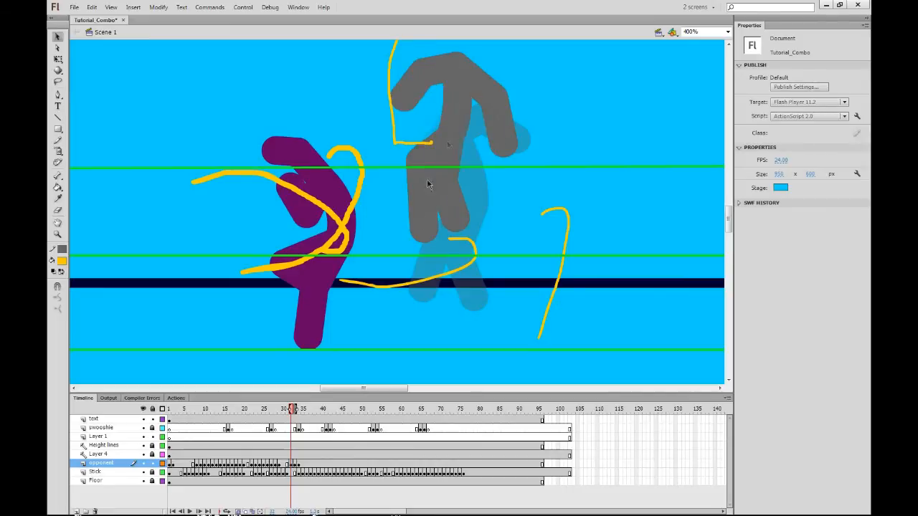
Swing the frame 32 opponent's legs apart and lift the back arm.
{"action": "left_click_drag", "start_coordinate": [424, 228], "coordinate": [397, 182]}
{"action": "left_click_drag", "start_coordinate": [416, 156], "coordinate": [416, 135]}
{"action": "left_click_drag", "start_coordinate": [452, 216], "coordinate": [466, 215]}
{"action": "left_click_drag", "start_coordinate": [504, 143], "coordinate": [508, 119]}
{"action": "left_click_drag", "start_coordinate": [508, 119], "coordinate": [500, 89]}
{"action": "left_click_drag", "start_coordinate": [457, 119], "coordinate": [464, 121]}
Add an opponent keyframe on frame 31 and spread the figure's arms outward at the peak of the jump.
{"action": "left_click", "coordinate": [288, 465]}
{"action": "key", "text": "F6"}
{"action": "left_click_drag", "start_coordinate": [396, 129], "coordinate": [444, 147]}
{"action": "left_click", "coordinate": [465, 136]}
{"action": "left_click_drag", "start_coordinate": [417, 117], "coordinate": [437, 109]}
{"action": "left_click_drag", "start_coordinate": [365, 143], "coordinate": [353, 134]}
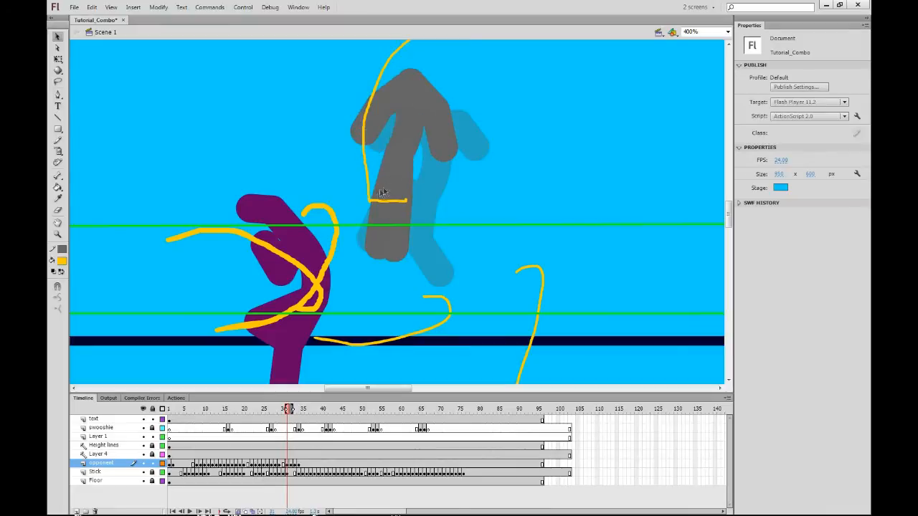
Nudge the frame 30 opponent up and right, comparing it with the neighbouring frames.
{"action": "left_click", "coordinate": [284, 466]}
{"action": "key", "text": "shift+Right"}
{"action": "key", "text": "shift+Up"}
{"action": "key", "text": "comma"}
{"action": "key", "text": "period"}
{"action": "key", "text": "comma"}
{"action": "key", "text": "comma"}
{"action": "key", "text": "comma"}
{"action": "key", "text": "period"}
{"action": "key", "text": "period"}
{"action": "key", "text": "period"}
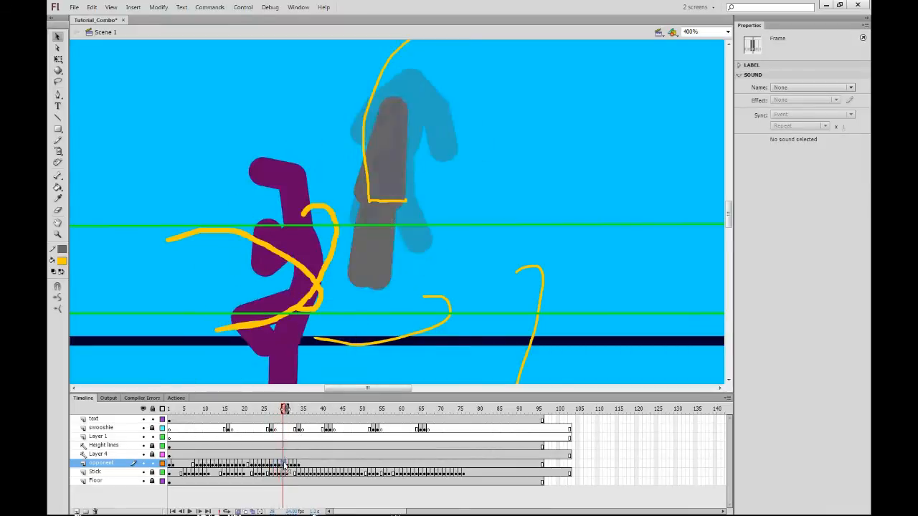
{"action": "key", "text": "shift+Up"}
{"action": "left_click", "coordinate": [408, 218]}
Lower the frame 31 opponent to smooth the fall and adjust the frame 32 figure's front leg.
{"action": "left_click", "coordinate": [289, 466]}
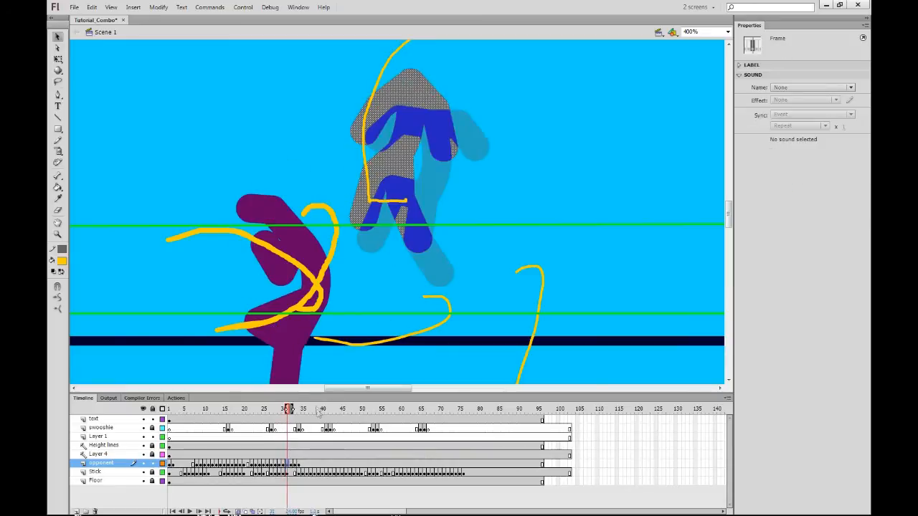
{"action": "key", "text": "shift+Down"}
{"action": "key", "text": "shift+Down"}
{"action": "key", "text": "shift+Down"}
{"action": "key", "text": "comma"}
{"action": "key", "text": "comma"}
{"action": "key", "text": "period"}
{"action": "key", "text": "period"}
{"action": "key", "text": "period"}
{"action": "key", "text": "period"}
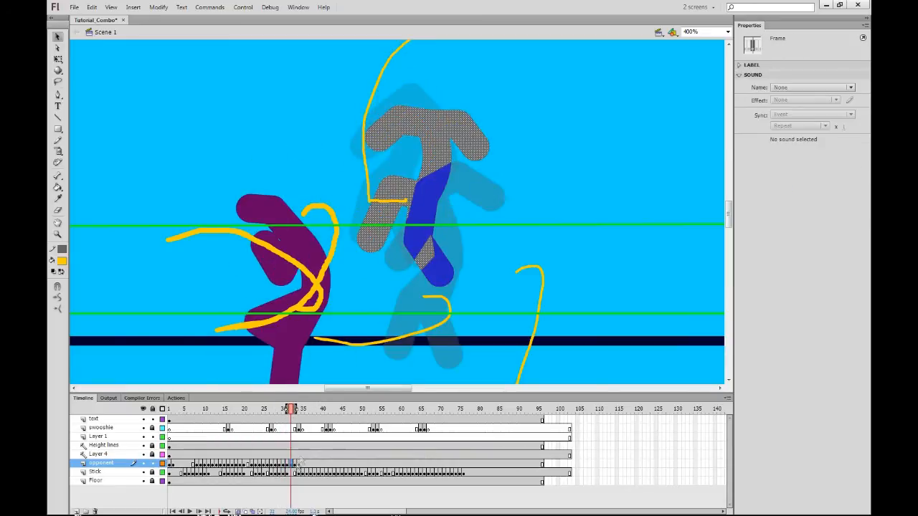
{"action": "left_click", "coordinate": [386, 225]}
{"action": "left_click_drag", "start_coordinate": [386, 225], "coordinate": [378, 210]}
{"action": "key", "text": "period"}
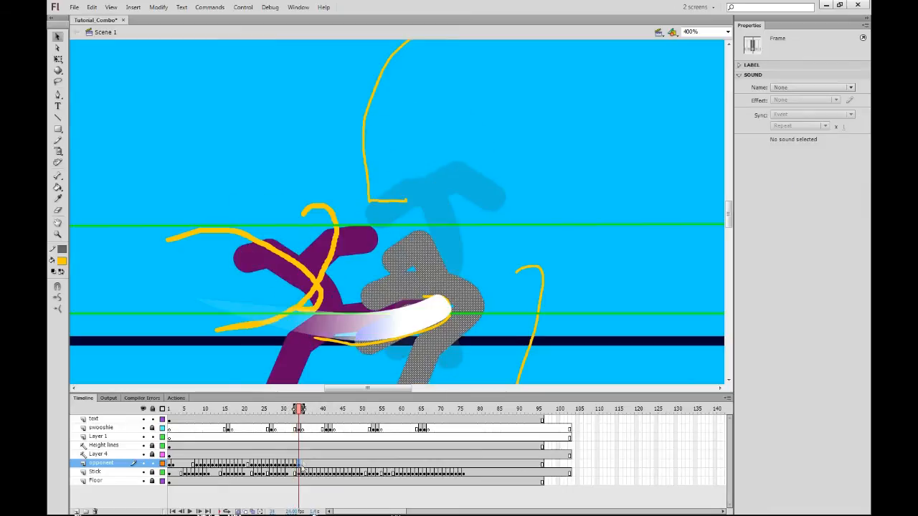
Add an opponent keyframe on frame 35 and nudge the folded figure right and slightly up from the kick.
{"action": "left_click", "coordinate": [303, 466]}
{"action": "key", "text": "F6"}
{"action": "key", "text": "shift+Up"}
{"action": "key", "text": "shift+Right"}
{"action": "key", "text": "shift+Right"}
{"action": "key", "text": "shift+Right"}
{"action": "key", "text": "shift+Right"}
{"action": "key", "text": "shift+Right"}
{"action": "key", "text": "shift+Right"}
{"action": "key", "text": "shift+Right"}
{"action": "left_click_drag", "start_coordinate": [392, 248], "coordinate": [360, 174]}
{"action": "mouse_move", "coordinate": [296, 409]}
{"action": "left_mouse_down"}
{"action": "mouse_move", "coordinate": [264, 410]}
{"action": "mouse_move", "coordinate": [335, 409]}
{"action": "mouse_move", "coordinate": [300, 410]}
{"action": "left_mouse_up"}
Pull the frame 35 opponent's lower leg and upper arm inward into a tighter curl.
{"action": "left_click", "coordinate": [303, 465]}
{"action": "left_click", "coordinate": [314, 383]}
{"action": "left_click_drag", "start_coordinate": [371, 263], "coordinate": [371, 252]}
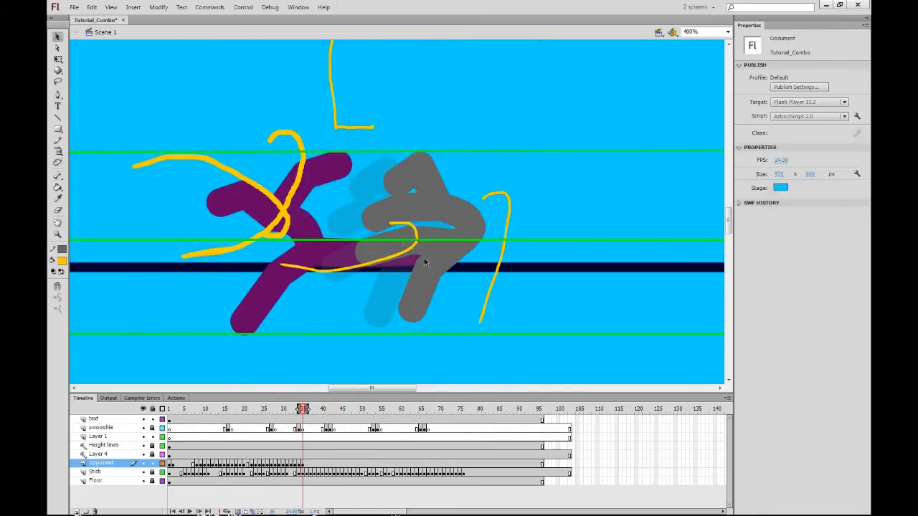
{"action": "left_click_drag", "start_coordinate": [412, 308], "coordinate": [388, 282]}
{"action": "left_click_drag", "start_coordinate": [399, 181], "coordinate": [374, 201]}
{"action": "left_click_drag", "start_coordinate": [416, 182], "coordinate": [407, 205]}
Nudge the frame 35 opponent right, add a keyframe on frame 36 and nudge that figure further right.
{"action": "left_click", "coordinate": [307, 474]}
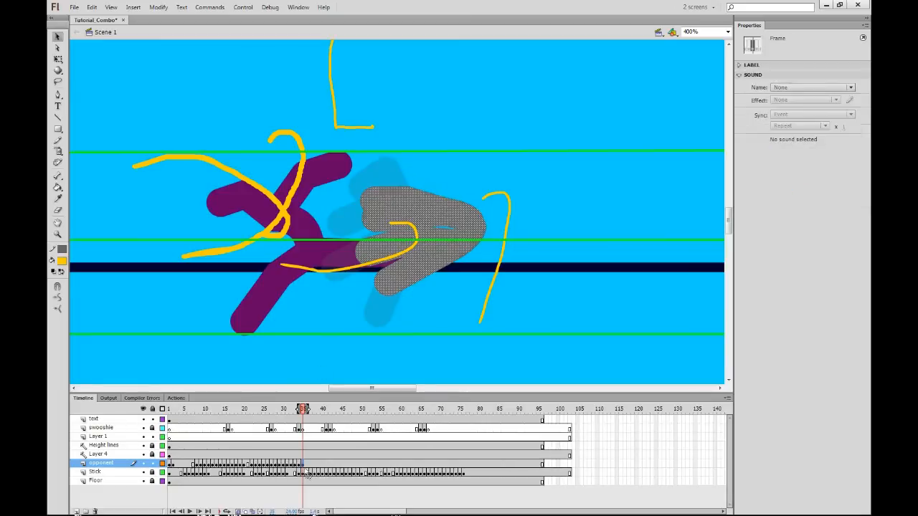
{"action": "key", "text": "shift+Right"}
{"action": "key", "text": "shift+Right"}
{"action": "key", "text": "shift+Right"}
{"action": "key", "text": "F6"}
{"action": "key", "text": "shift+Right"}
{"action": "key", "text": "shift+Right"}
{"action": "key", "text": "shift+Right"}
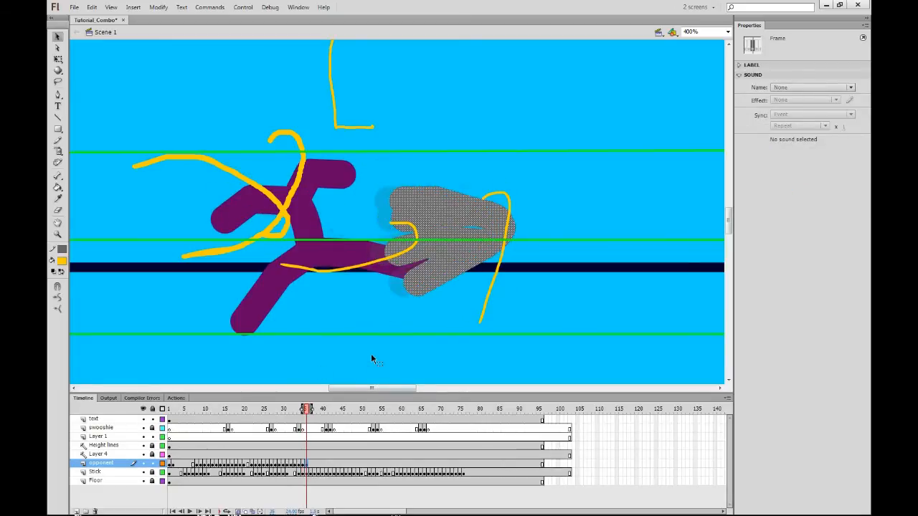
Reshape the frame 36 opponent's arms and legs, rounding the upper arm and lowering both feet toward the ground.
{"action": "left_click", "coordinate": [371, 354]}
{"action": "left_click_drag", "start_coordinate": [467, 192], "coordinate": [475, 182]}
{"action": "left_click_drag", "start_coordinate": [407, 202], "coordinate": [430, 219]}
{"action": "left_click_drag", "start_coordinate": [449, 304], "coordinate": [446, 308]}
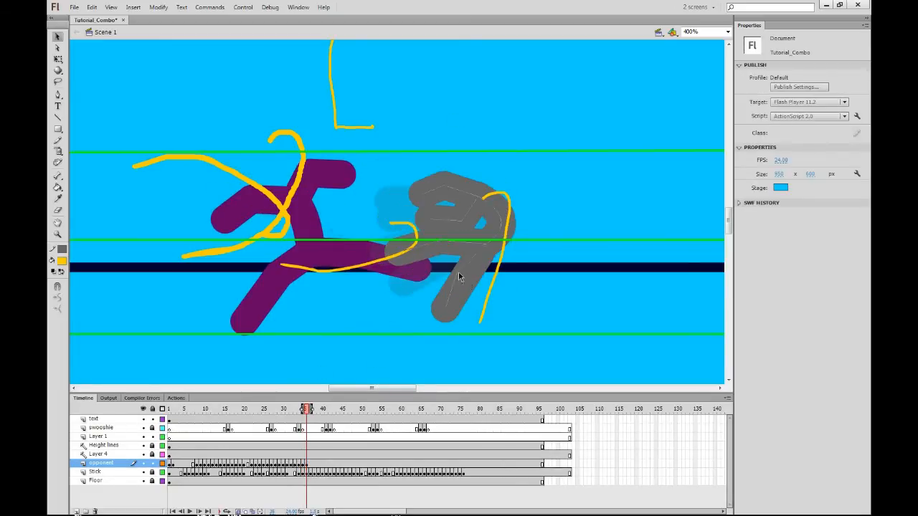
{"action": "left_click_drag", "start_coordinate": [459, 273], "coordinate": [452, 268]}
{"action": "left_click_drag", "start_coordinate": [399, 251], "coordinate": [425, 272]}
Add an opponent keyframe on frame 37 and nudge the figure right.
{"action": "key", "text": "F6"}
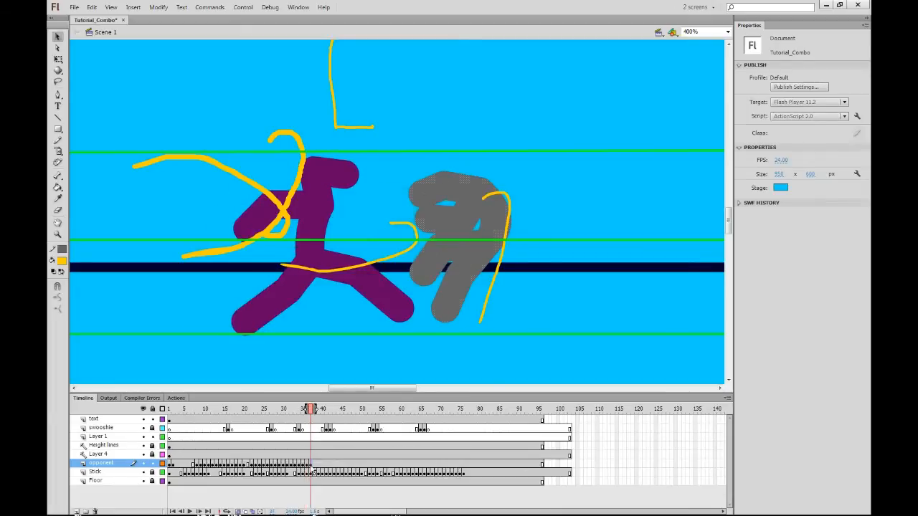
{"action": "key", "text": "shift+Right"}
{"action": "key", "text": "shift+Right"}
{"action": "key", "text": "shift+Right"}
{"action": "key", "text": "shift+Right"}
{"action": "key", "text": "shift+Right"}
Reshape the frame 37 opponent's legs, planting the back foot on the ground line and drawing the front leg underneath.
{"action": "left_click", "coordinate": [483, 324]}
{"action": "left_click_drag", "start_coordinate": [470, 309], "coordinate": [515, 321]}
{"action": "left_click_drag", "start_coordinate": [483, 278], "coordinate": [507, 280]}
{"action": "left_click_drag", "start_coordinate": [518, 317], "coordinate": [529, 320]}
{"action": "left_click_drag", "start_coordinate": [448, 280], "coordinate": [474, 307]}
{"action": "left_click_drag", "start_coordinate": [461, 251], "coordinate": [473, 257]}
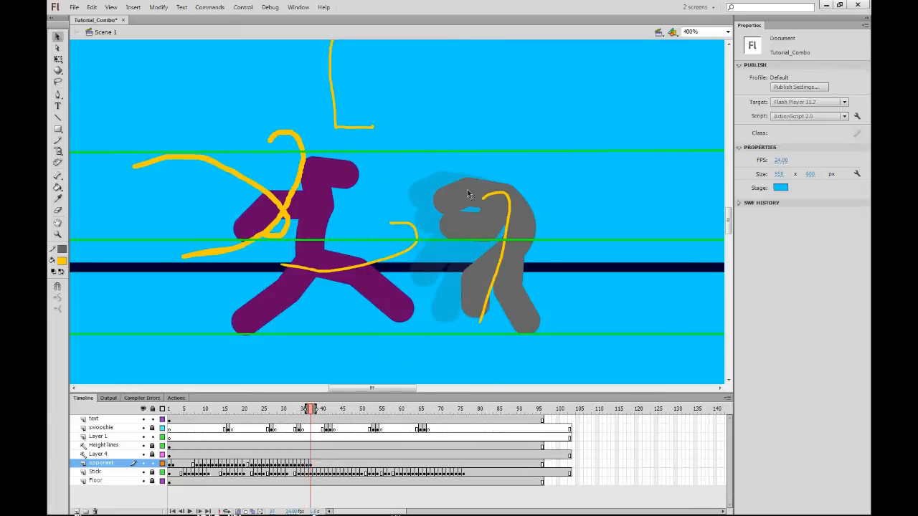
Pull the frame 37 opponent's head and arm inward toward the body.
{"action": "left_click_drag", "start_coordinate": [448, 200], "coordinate": [467, 207]}
{"action": "left_click_drag", "start_coordinate": [454, 183], "coordinate": [467, 188]}
{"action": "left_click_drag", "start_coordinate": [452, 226], "coordinate": [486, 230]}
Add an opponent keyframe on frame 38 and nudge the figure right and down.
{"action": "left_click", "coordinate": [314, 465]}
{"action": "key", "text": "F6"}
{"action": "key", "text": "shift+Right"}
{"action": "key", "text": "shift+Right"}
{"action": "key", "text": "shift+Right"}
{"action": "key", "text": "shift+Right"}
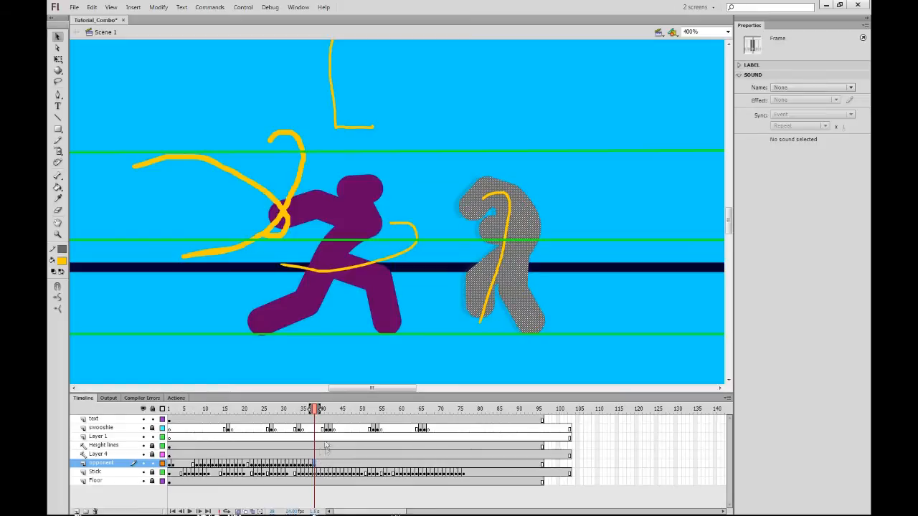
{"action": "key", "text": "shift+Down"}
{"action": "key", "text": "shift+Down"}
{"action": "key", "text": "shift+Down"}
Reshape the frame 38 opponent's rear arm, bending it down along the back with the hand at the hip.
{"action": "left_click", "coordinate": [563, 276]}
{"action": "left_click_drag", "start_coordinate": [540, 197], "coordinate": [543, 197]}
{"action": "left_click_drag", "start_coordinate": [489, 221], "coordinate": [562, 244]}
{"action": "left_click_drag", "start_coordinate": [543, 197], "coordinate": [559, 212]}
{"action": "left_click_drag", "start_coordinate": [562, 244], "coordinate": [556, 260]}
{"action": "left_click_drag", "start_coordinate": [560, 212], "coordinate": [555, 231]}
{"action": "left_click_drag", "start_coordinate": [495, 219], "coordinate": [479, 216]}
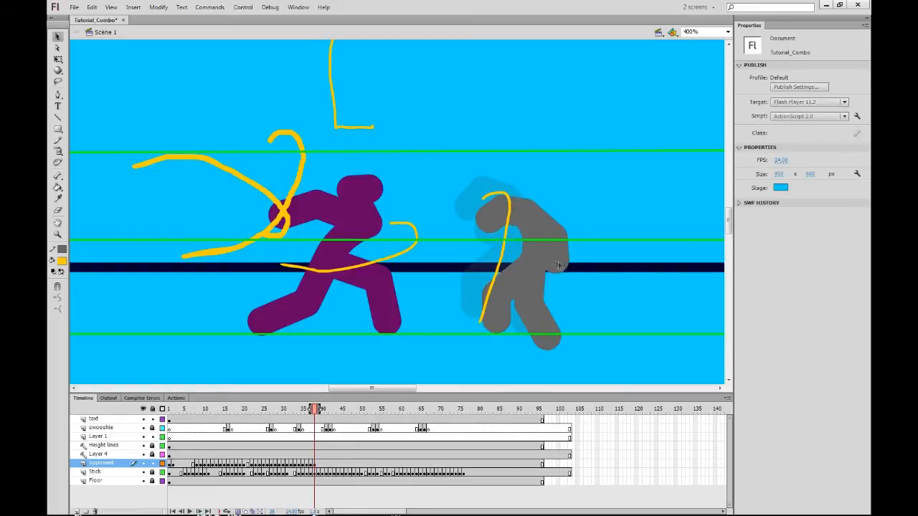
{"action": "left_click_drag", "start_coordinate": [558, 247], "coordinate": [555, 245]}
Spread the frame 38 opponent's legs, planting the back foot on the ground line and moving the front foot forward.
{"action": "left_click_drag", "start_coordinate": [551, 333], "coordinate": [562, 322]}
{"action": "left_click_drag", "start_coordinate": [532, 302], "coordinate": [543, 294]}
{"action": "left_click_drag", "start_coordinate": [497, 320], "coordinate": [486, 316]}
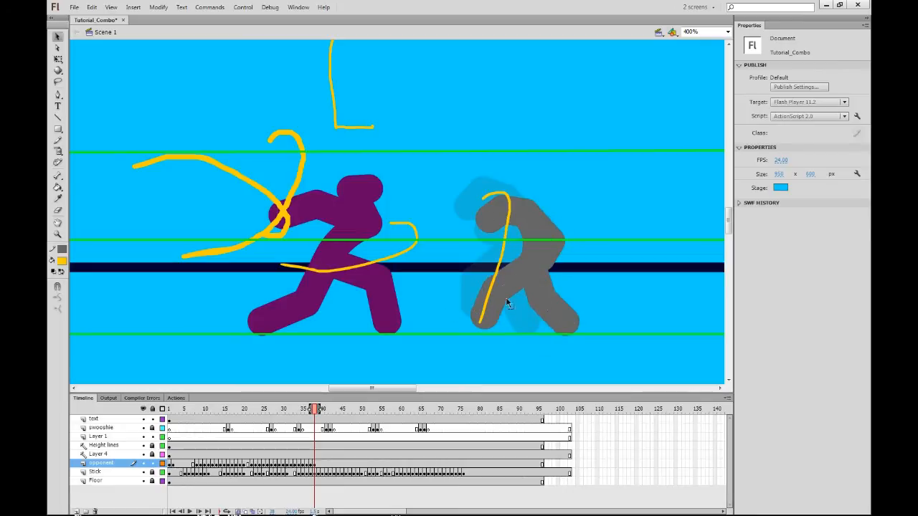
Add an opponent keyframe on frame 39, adjust the back leg, swing the rear arm outward and lower the head slightly.
{"action": "key", "text": "F6"}
{"action": "left_click_drag", "start_coordinate": [588, 194], "coordinate": [580, 188]}
{"action": "left_click", "coordinate": [588, 203]}
{"action": "left_click_drag", "start_coordinate": [551, 304], "coordinate": [539, 299]}
{"action": "left_click_drag", "start_coordinate": [576, 321], "coordinate": [567, 323]}
{"action": "left_click_drag", "start_coordinate": [553, 238], "coordinate": [560, 230]}
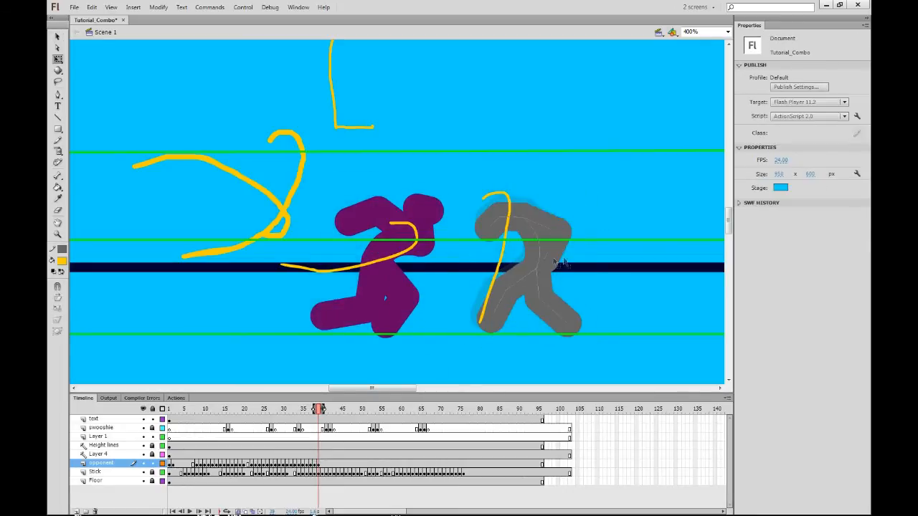
{"action": "left_click_drag", "start_coordinate": [543, 259], "coordinate": [567, 258]}
{"action": "left_click_drag", "start_coordinate": [489, 227], "coordinate": [487, 238]}
Add opponent keyframes on frames 40 and 41.
{"action": "key", "text": "F6"}
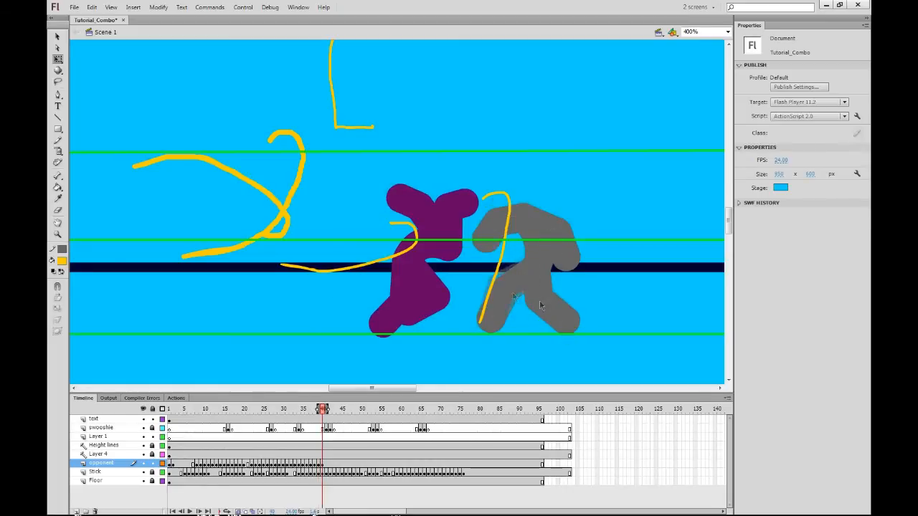
{"action": "left_click", "coordinate": [323, 464]}
{"action": "key", "text": "F6"}
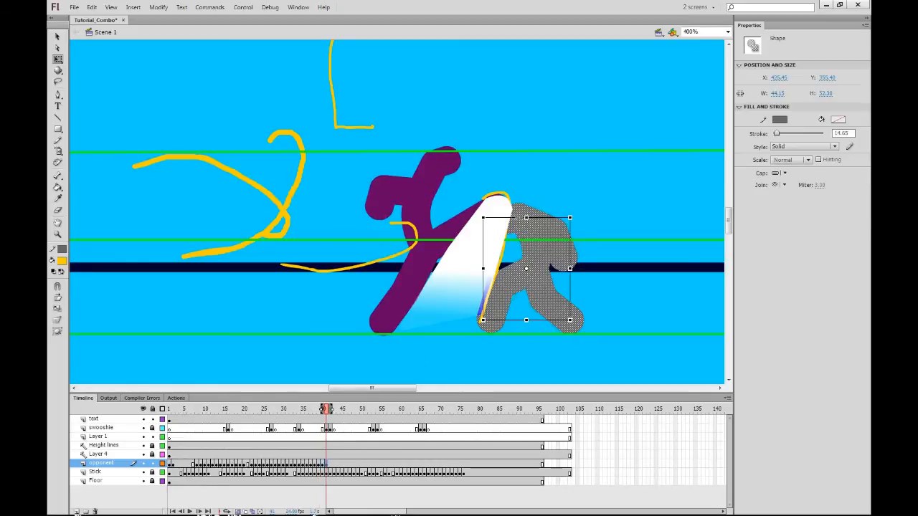
Reshape the frame 41 opponent to react to the rising swoosh, lifting the upper body and shifting the hip and arm inward.
{"action": "left_click", "coordinate": [546, 197]}
{"action": "left_click_drag", "start_coordinate": [518, 217], "coordinate": [529, 194]}
{"action": "left_click_drag", "start_coordinate": [536, 267], "coordinate": [512, 263]}
{"action": "left_click_drag", "start_coordinate": [507, 217], "coordinate": [499, 221]}
{"action": "mouse_move", "coordinate": [532, 286]}
{"action": "left_mouse_down"}
{"action": "mouse_move", "coordinate": [523, 308]}
{"action": "mouse_move", "coordinate": [532, 304]}
{"action": "left_mouse_up"}
{"action": "left_click_drag", "start_coordinate": [561, 263], "coordinate": [537, 214]}
{"action": "left_click_drag", "start_coordinate": [571, 248], "coordinate": [556, 251]}
Add an opponent keyframe on frame 42, raise the figure beside the upward swoosh and rotate it slightly.
{"action": "left_click", "coordinate": [326, 464]}
{"action": "key", "text": "F6"}
{"action": "left_click_drag", "start_coordinate": [511, 287], "coordinate": [545, 155]}
{"action": "key", "text": "q"}
{"action": "left_click_drag", "start_coordinate": [595, 224], "coordinate": [587, 228]}
{"action": "left_click", "coordinate": [582, 188]}
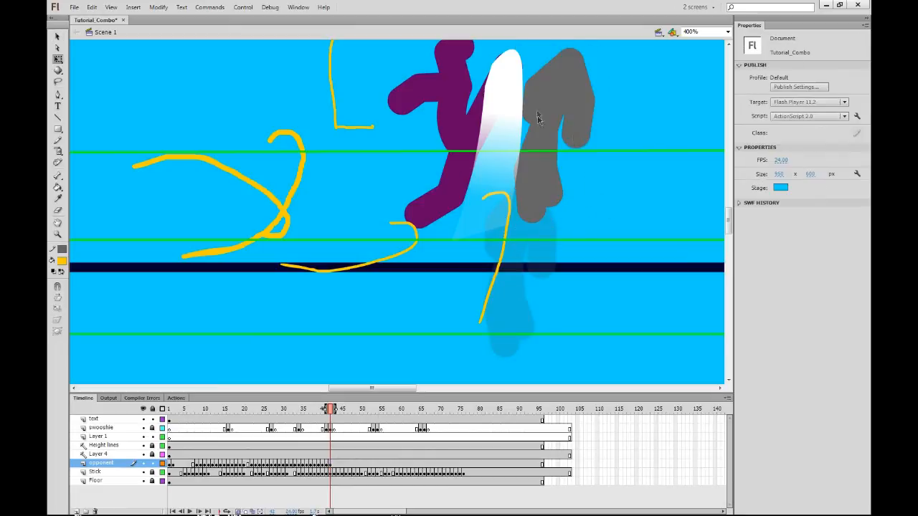
Reshape the frame 42 opponent into an arched pose with the arms apart from the torso and the legs together, hanging straight.
{"action": "left_click_drag", "start_coordinate": [558, 99], "coordinate": [558, 109]}
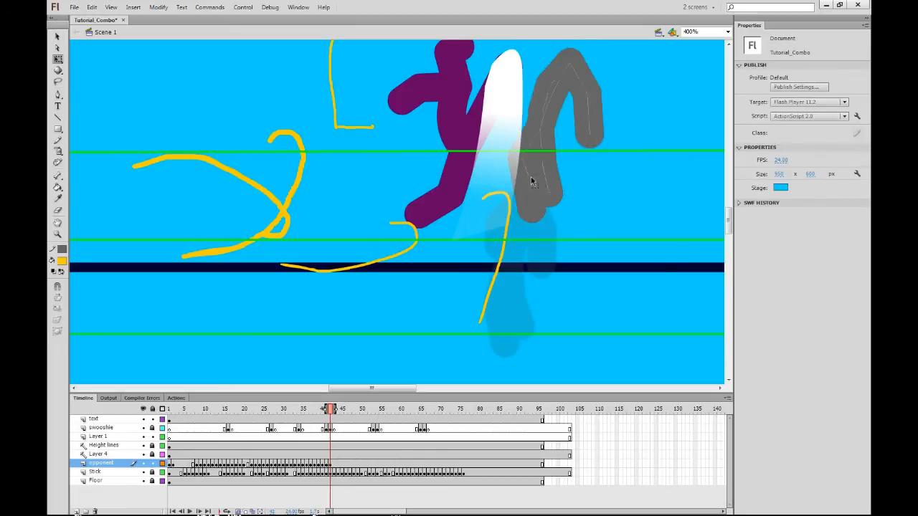
{"action": "left_click_drag", "start_coordinate": [531, 181], "coordinate": [532, 180]}
{"action": "left_click_drag", "start_coordinate": [549, 193], "coordinate": [542, 225]}
{"action": "left_click_drag", "start_coordinate": [543, 174], "coordinate": [539, 176]}
{"action": "left_click_drag", "start_coordinate": [541, 225], "coordinate": [538, 224]}
Rotate the frame 42 opponent slightly, add a keyframe on frame 43 and move that figure further up.
{"action": "left_click", "coordinate": [331, 465]}
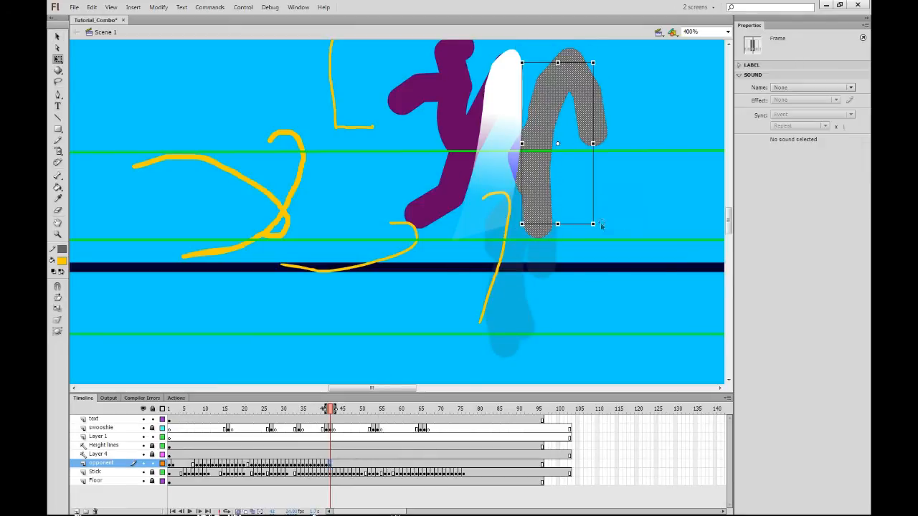
{"action": "left_click_drag", "start_coordinate": [599, 228], "coordinate": [587, 234]}
{"action": "left_click_drag", "start_coordinate": [608, 165], "coordinate": [538, 292]}
{"action": "key", "text": "F6"}
{"action": "left_click_drag", "start_coordinate": [495, 230], "coordinate": [519, 109]}
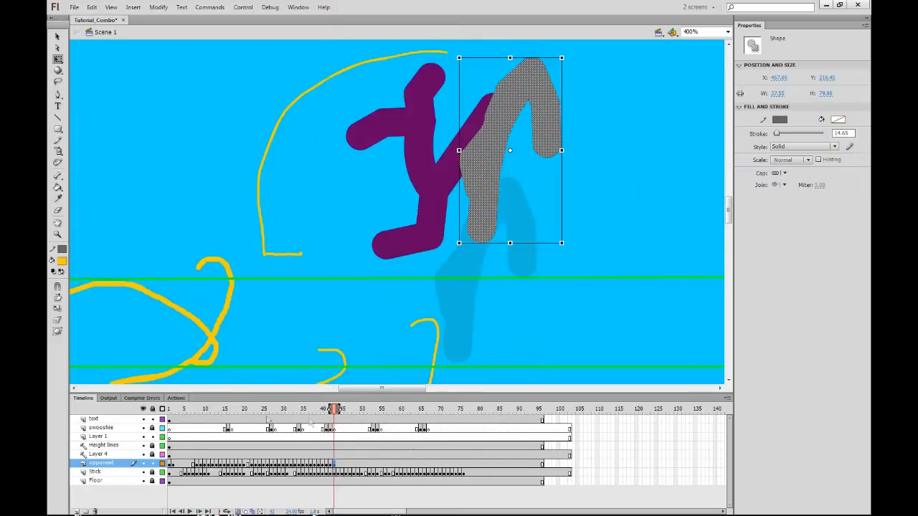
Unlock Layer 4 and brush an orange-yellow motion guide loop beside the stick figure at frame 49.
{"action": "left_click", "coordinate": [152, 455]}
{"action": "left_click_drag", "start_coordinate": [334, 409], "coordinate": [359, 410]}
{"action": "left_click", "coordinate": [358, 455]}
{"action": "key", "text": "b"}
{"action": "mouse_move", "coordinate": [534, 208]}
{"action": "left_mouse_down"}
{"action": "mouse_move", "coordinate": [518, 250]}
{"action": "mouse_move", "coordinate": [537, 215]}
{"action": "left_mouse_up"}
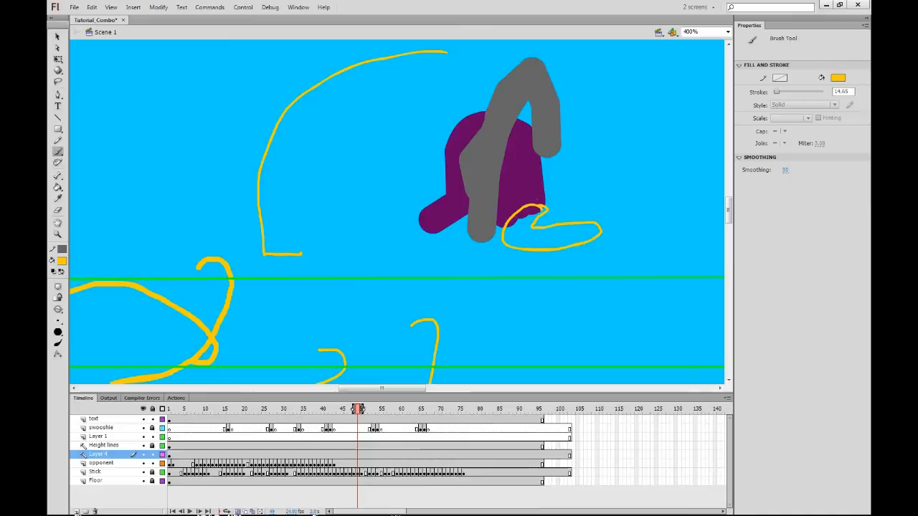
Add an opponent keyframe on frame 47, rotate the figure upside down and move it just below the stick figure.
{"action": "left_click", "coordinate": [349, 465]}
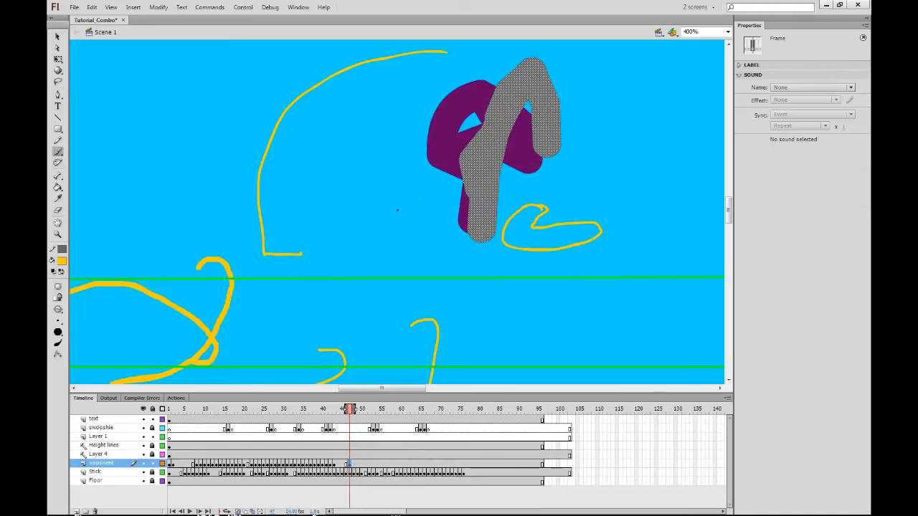
{"action": "key", "text": "q"}
{"action": "left_click_drag", "start_coordinate": [563, 55], "coordinate": [530, 255]}
{"action": "left_click_drag", "start_coordinate": [549, 175], "coordinate": [563, 221]}
{"action": "left_click", "coordinate": [595, 162]}
{"action": "left_click_drag", "start_coordinate": [541, 150], "coordinate": [547, 147]}
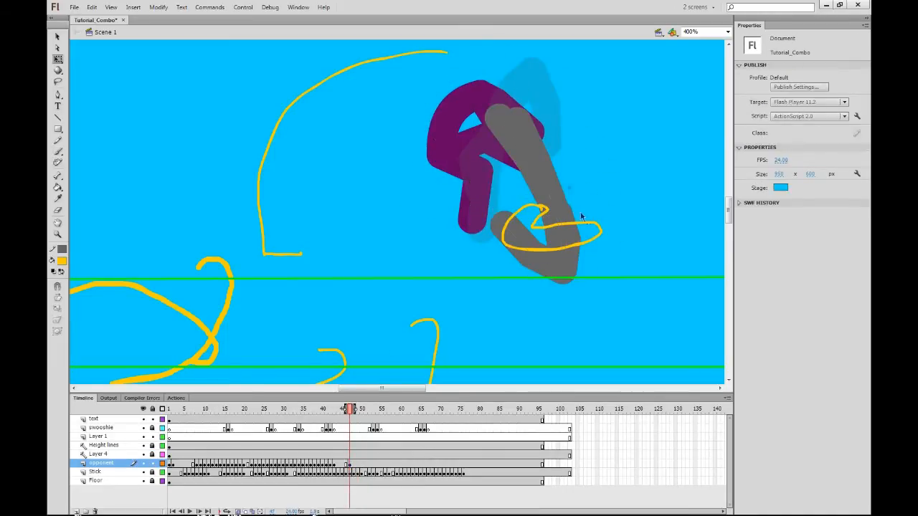
Straighten the frame 47 opponent's lower body downward and spread the two lower limbs apart.
{"action": "left_click_drag", "start_coordinate": [564, 217], "coordinate": [586, 293]}
{"action": "left_click_drag", "start_coordinate": [535, 249], "coordinate": [543, 288]}
{"action": "left_click_drag", "start_coordinate": [505, 225], "coordinate": [522, 307]}
{"action": "left_click_drag", "start_coordinate": [612, 249], "coordinate": [602, 298]}
Add an opponent keyframe on frame 48, move the figure down and rotate it slightly.
{"action": "key", "text": "F6"}
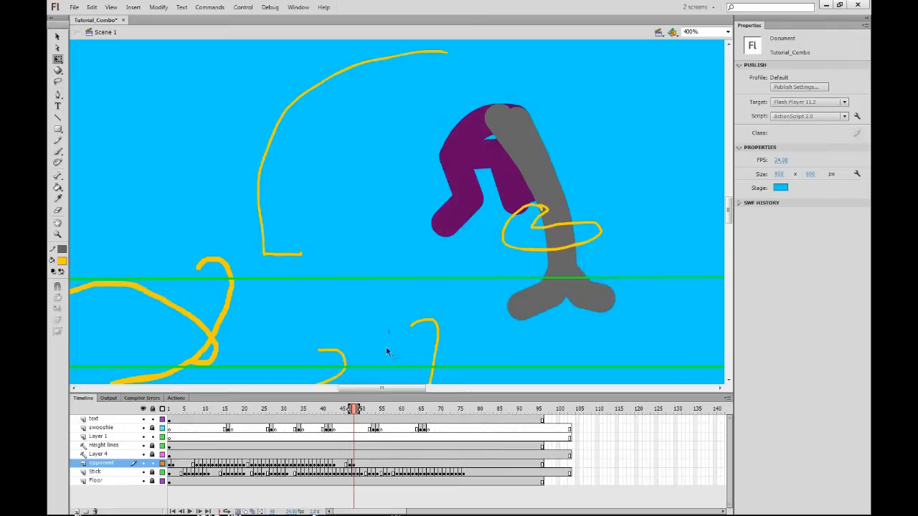
{"action": "left_click", "coordinate": [354, 465]}
{"action": "left_click_drag", "start_coordinate": [547, 179], "coordinate": [539, 233]}
{"action": "left_click_drag", "start_coordinate": [619, 165], "coordinate": [635, 178]}
{"action": "left_click_drag", "start_coordinate": [554, 238], "coordinate": [553, 167]}
Reshape the frame 48 opponent's two lower limbs into a narrow downward V.
{"action": "left_click_drag", "start_coordinate": [603, 275], "coordinate": [566, 276]}
{"action": "left_click", "coordinate": [601, 238]}
{"action": "left_click_drag", "start_coordinate": [564, 240], "coordinate": [513, 244]}
{"action": "left_click_drag", "start_coordinate": [488, 244], "coordinate": [509, 274]}
{"action": "left_click_drag", "start_coordinate": [567, 277], "coordinate": [563, 279]}
Add an opponent keyframe on frame 49, move the figure down and left, and adjust its upper end.
{"action": "key", "text": "F6"}
{"action": "left_click", "coordinate": [357, 465]}
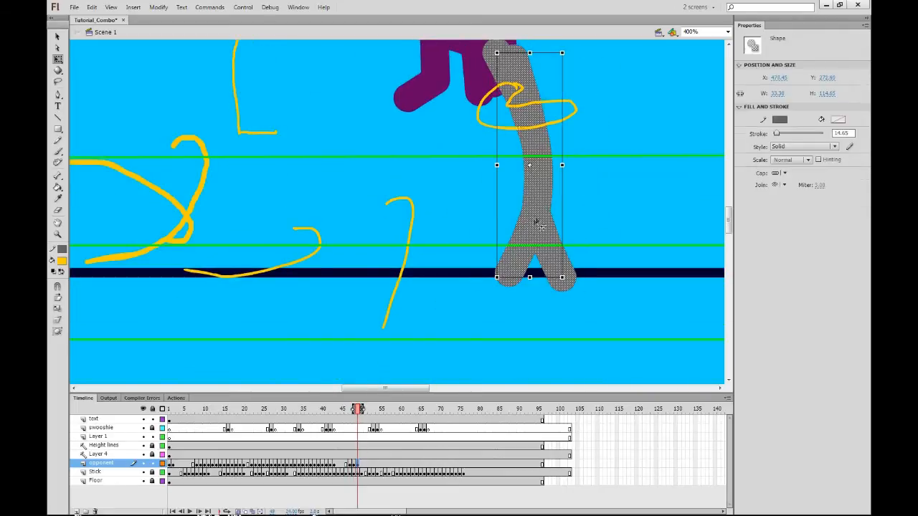
{"action": "left_click_drag", "start_coordinate": [540, 219], "coordinate": [512, 233]}
{"action": "left_click", "coordinate": [563, 187]}
{"action": "mouse_move", "coordinate": [489, 71]}
{"action": "left_mouse_down"}
{"action": "mouse_move", "coordinate": [505, 73]}
{"action": "mouse_move", "coordinate": [487, 77]}
{"action": "left_mouse_up"}
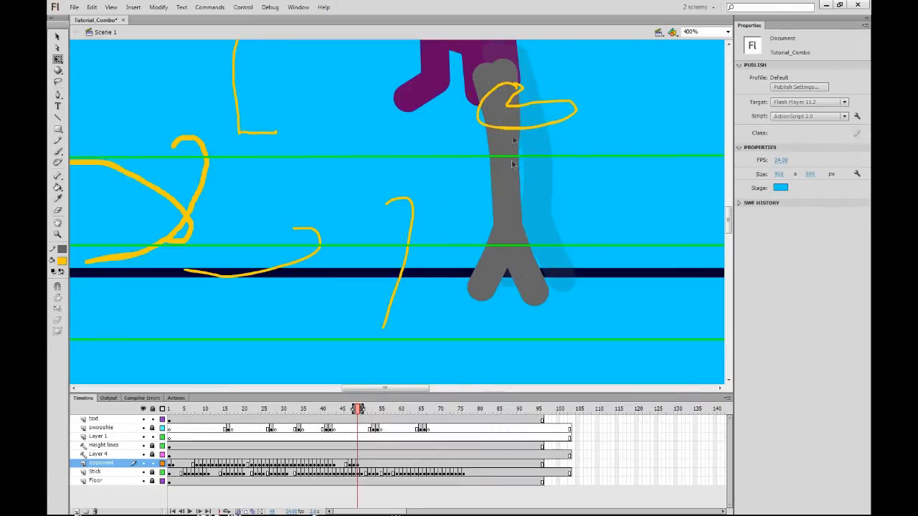
Bring the frame 49 opponent's lower limbs close together and add an opponent keyframe on frame 50.
{"action": "left_click_drag", "start_coordinate": [527, 297], "coordinate": [525, 299]}
{"action": "left_click_drag", "start_coordinate": [482, 288], "coordinate": [503, 299]}
{"action": "left_click_drag", "start_coordinate": [498, 269], "coordinate": [507, 271]}
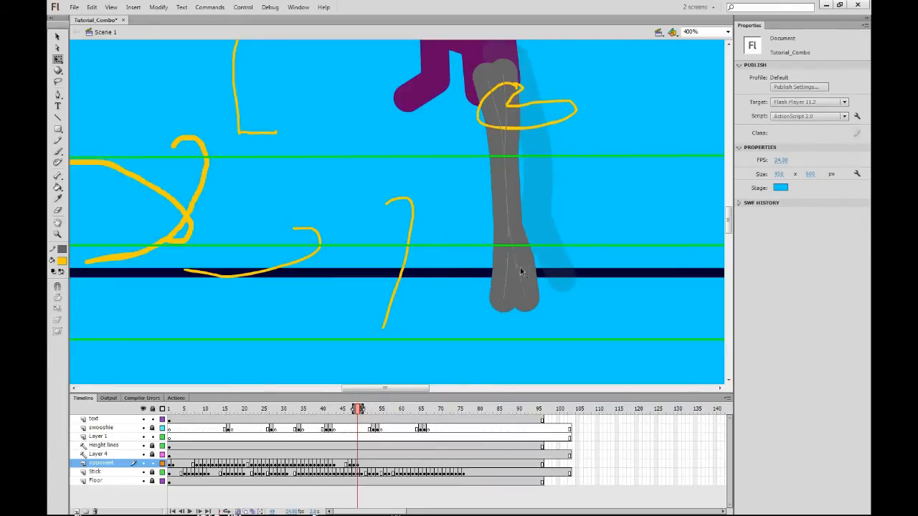
{"action": "left_click", "coordinate": [362, 464]}
{"action": "left_click", "coordinate": [507, 189]}
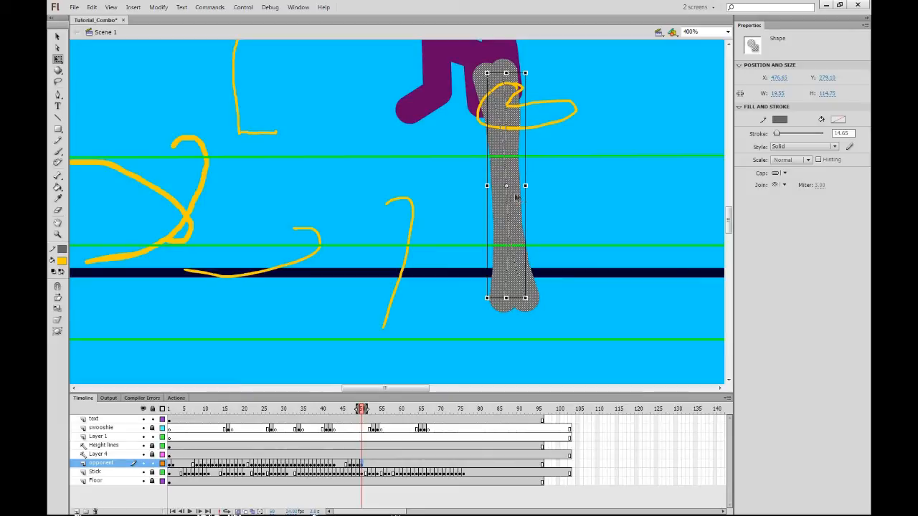
{"action": "left_click_drag", "start_coordinate": [520, 196], "coordinate": [518, 199]}
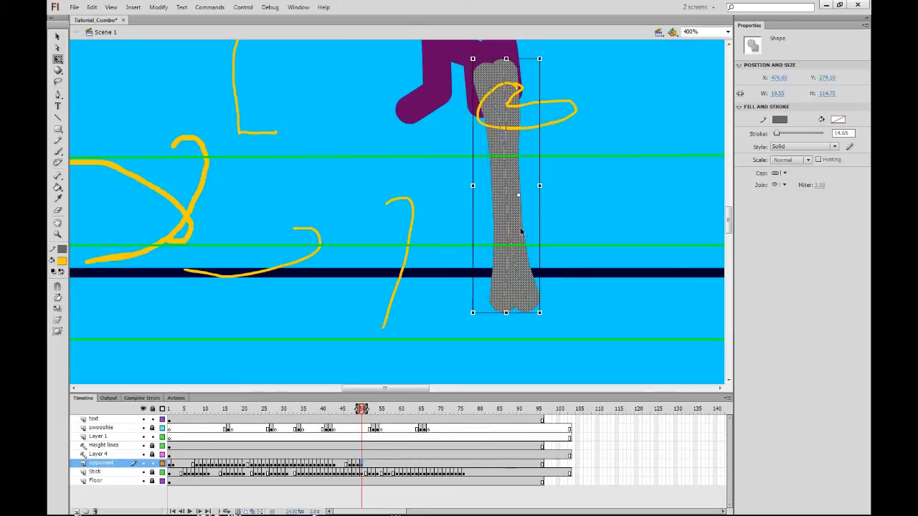
{"action": "left_click_drag", "start_coordinate": [519, 195], "coordinate": [508, 204]}
{"action": "left_click_drag", "start_coordinate": [545, 311], "coordinate": [445, 310]}
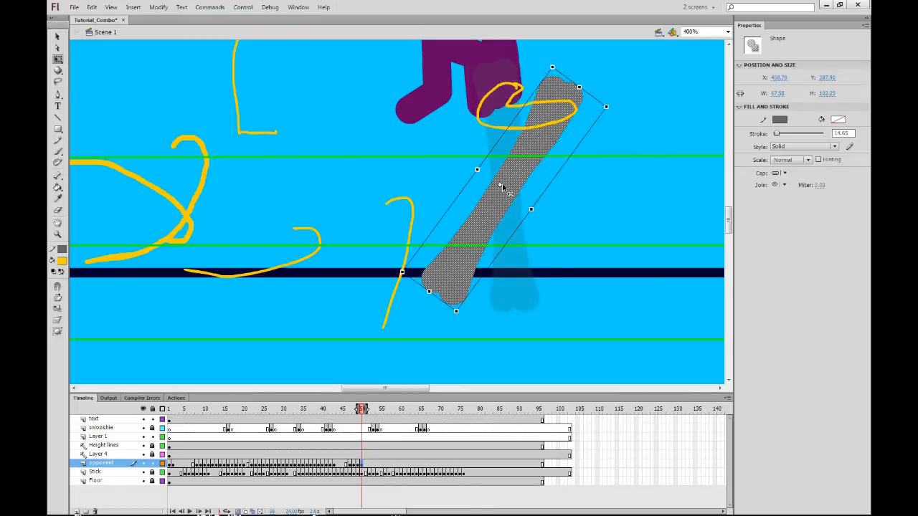
{"action": "key", "text": "ctrl+z"}
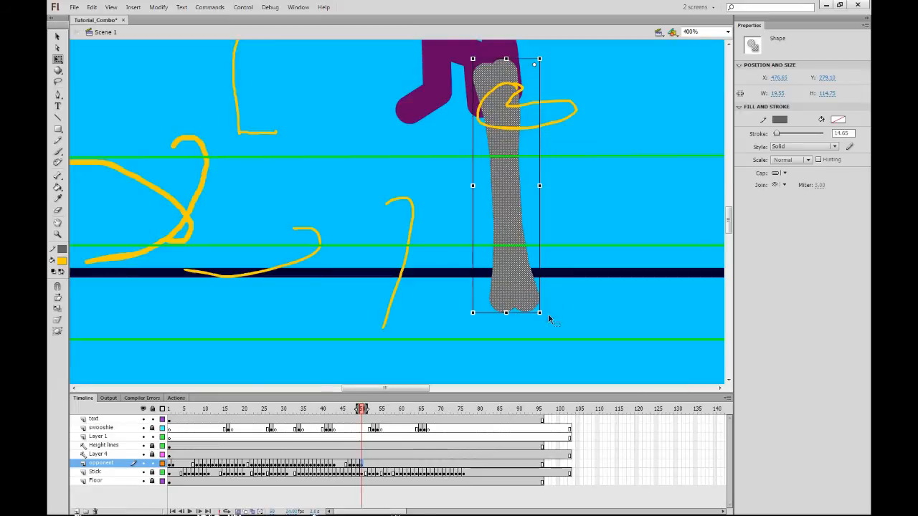
{"action": "left_click_drag", "start_coordinate": [545, 313], "coordinate": [586, 297]}
{"action": "left_click_drag", "start_coordinate": [505, 202], "coordinate": [454, 164]}
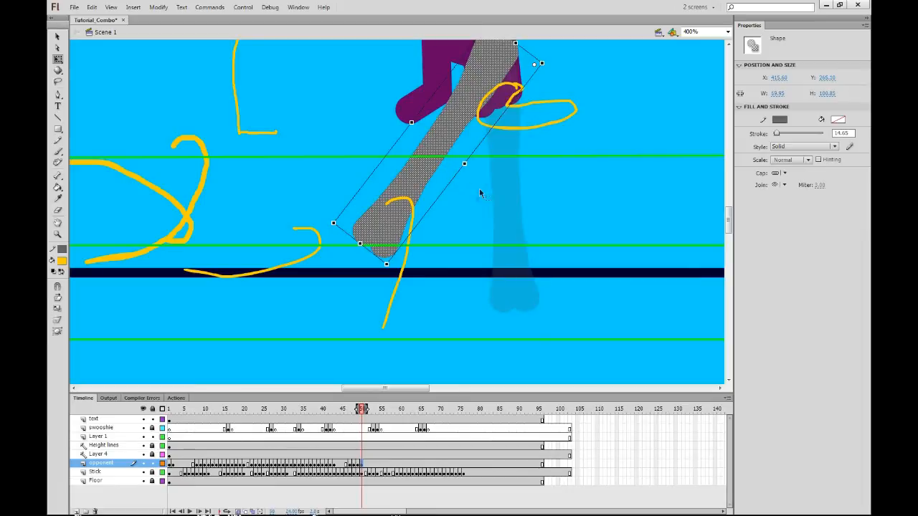
{"action": "key", "text": "ctrl+z"}
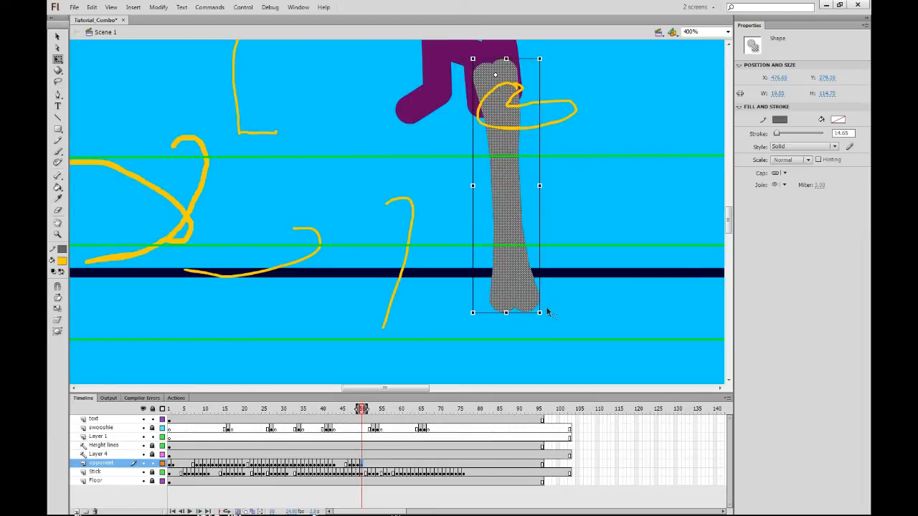
Rotate the frame 50 opponent slightly clockwise about its upper end and merge its lower limbs together.
{"action": "left_click_drag", "start_coordinate": [540, 316], "coordinate": [517, 316]}
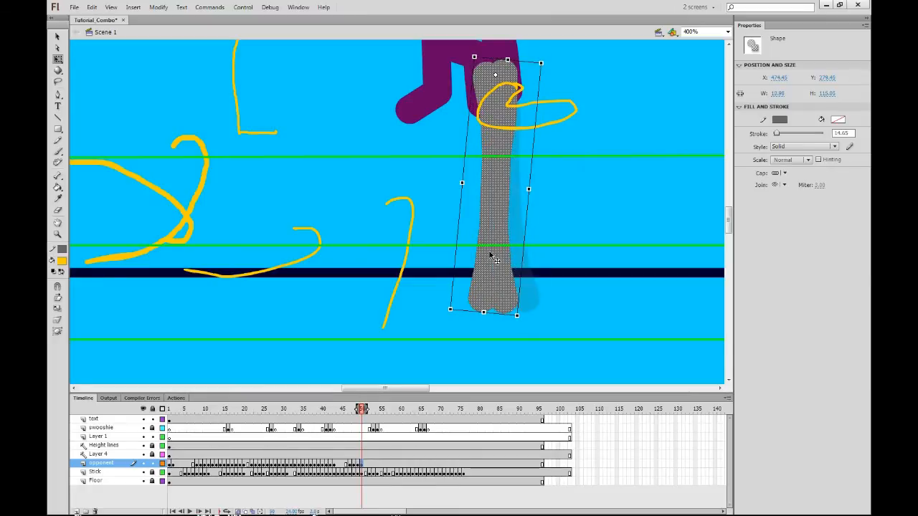
{"action": "left_click", "coordinate": [547, 302]}
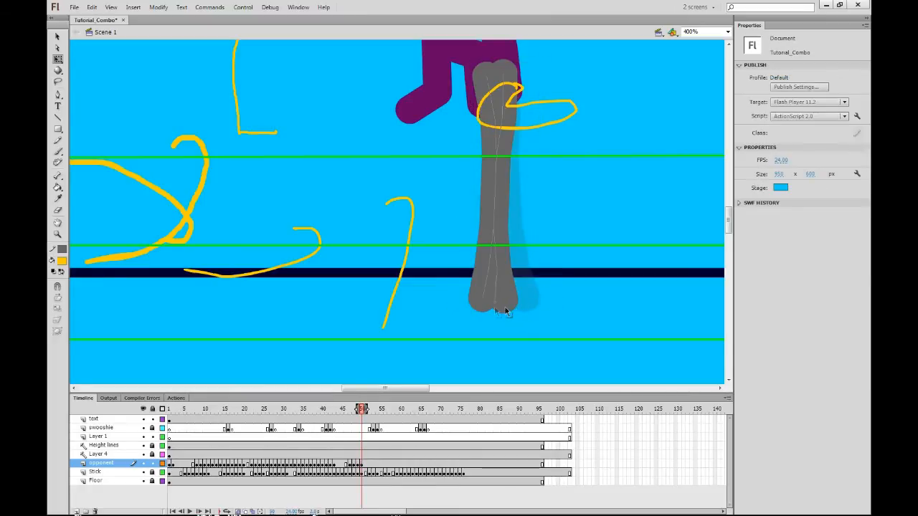
{"action": "left_click_drag", "start_coordinate": [506, 311], "coordinate": [503, 313]}
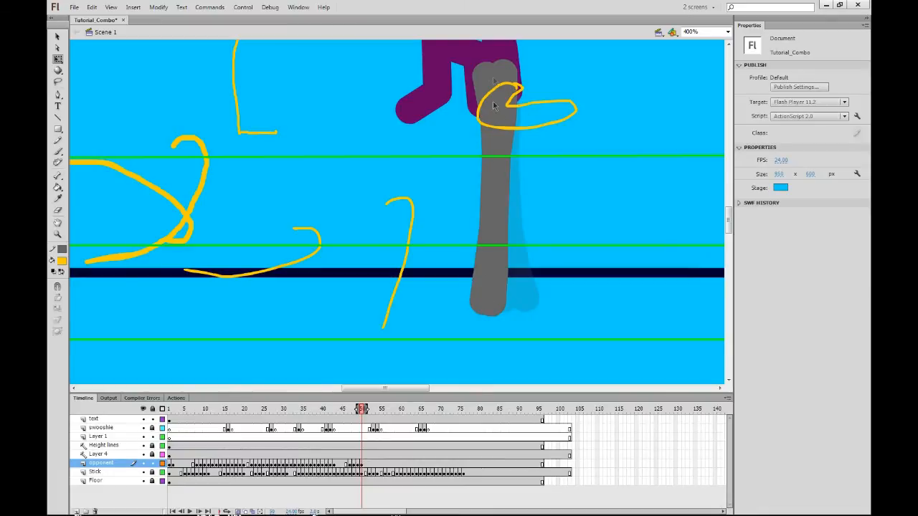
Add an opponent keyframe on frame 51 and bend the lower body so its end swings left.
{"action": "key", "text": "period"}
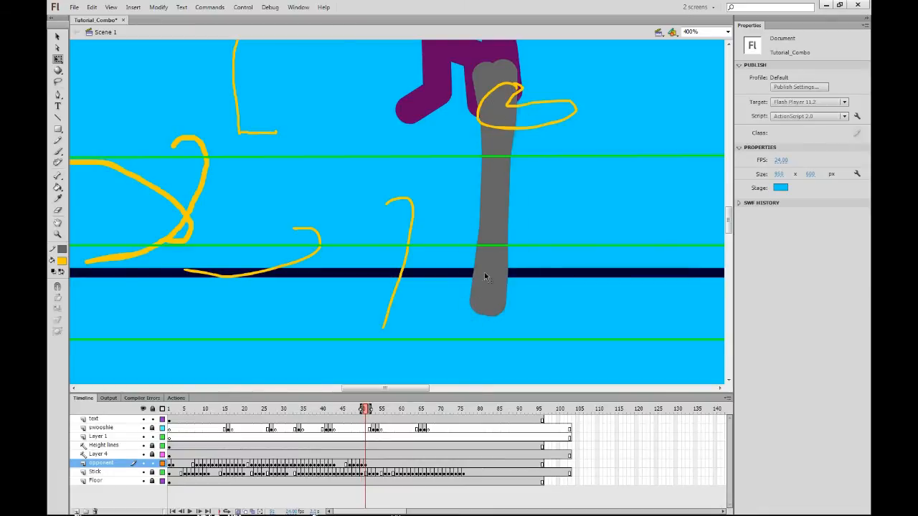
{"action": "left_click_drag", "start_coordinate": [442, 292], "coordinate": [454, 296]}
{"action": "left_click_drag", "start_coordinate": [491, 301], "coordinate": [465, 304]}
{"action": "mouse_move", "coordinate": [494, 215]}
{"action": "left_mouse_down"}
{"action": "mouse_move", "coordinate": [485, 208]}
{"action": "mouse_move", "coordinate": [500, 191]}
{"action": "left_mouse_up"}
{"action": "left_click_drag", "start_coordinate": [455, 296], "coordinate": [424, 252]}
Add an opponent keyframe on frame 52 and nudge the figure up.
{"action": "key", "text": "F6"}
{"action": "left_click", "coordinate": [370, 463]}
{"action": "key", "text": "shift+Up"}
{"action": "left_click", "coordinate": [423, 346]}
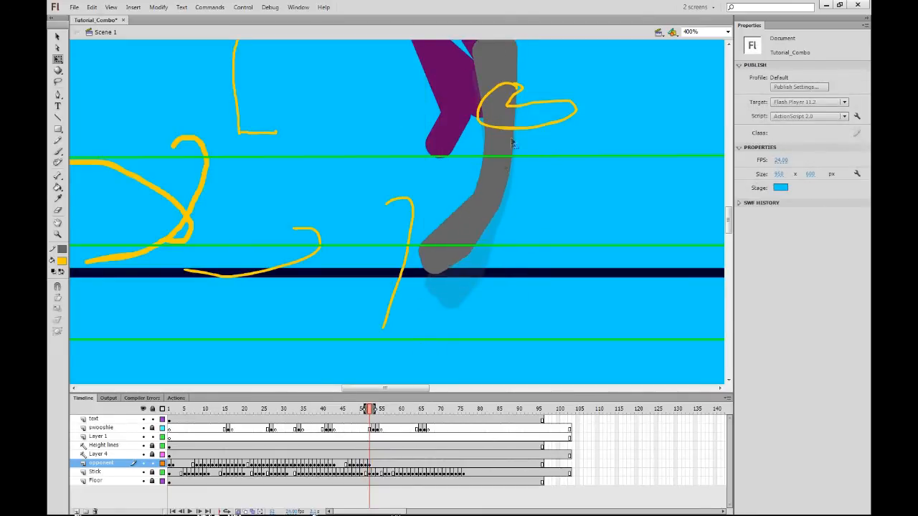
{"action": "left_click_drag", "start_coordinate": [514, 129], "coordinate": [493, 224]}
Add an opponent keyframe on frame 53, rotate the figure and move it up into the kick's swoosh trail.
{"action": "key", "text": "F6"}
{"action": "left_click", "coordinate": [373, 463]}
{"action": "left_click_drag", "start_coordinate": [489, 139], "coordinate": [328, 232]}
{"action": "left_click_drag", "start_coordinate": [399, 237], "coordinate": [440, 81]}
{"action": "left_click_drag", "start_coordinate": [467, 83], "coordinate": [411, 183]}
{"action": "left_click_drag", "start_coordinate": [542, 113], "coordinate": [557, 156]}
{"action": "left_click_drag", "start_coordinate": [501, 207], "coordinate": [481, 238]}
Reshape the frame 53 opponent's body and limbs into a curve arching along the inside of the swoosh.
{"action": "left_click", "coordinate": [470, 279]}
{"action": "left_click_drag", "start_coordinate": [493, 280], "coordinate": [453, 322]}
{"action": "left_click_drag", "start_coordinate": [505, 267], "coordinate": [479, 262]}
{"action": "left_click_drag", "start_coordinate": [449, 224], "coordinate": [424, 205]}
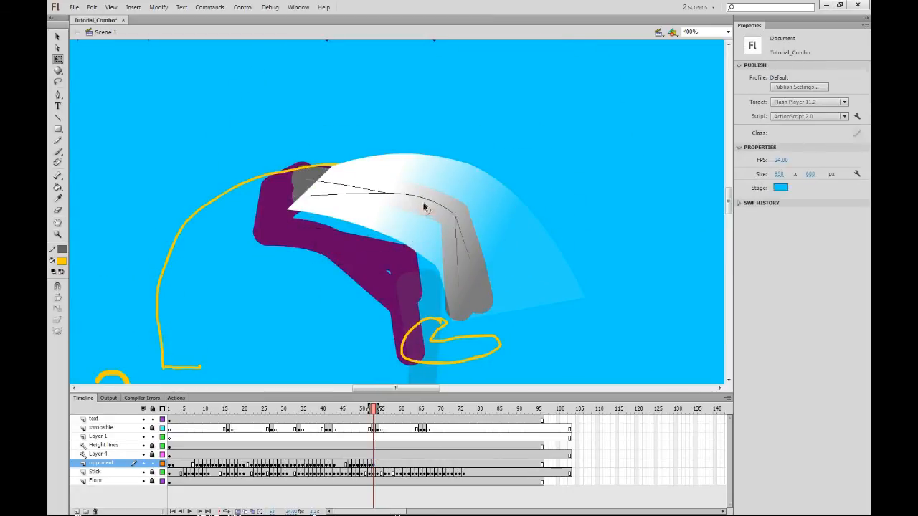
{"action": "left_click_drag", "start_coordinate": [452, 308], "coordinate": [444, 245]}
{"action": "left_click_drag", "start_coordinate": [445, 233], "coordinate": [434, 251]}
{"action": "left_click_drag", "start_coordinate": [479, 209], "coordinate": [464, 207]}
{"action": "left_click_drag", "start_coordinate": [459, 259], "coordinate": [445, 244]}
{"action": "left_click_drag", "start_coordinate": [409, 160], "coordinate": [426, 109]}
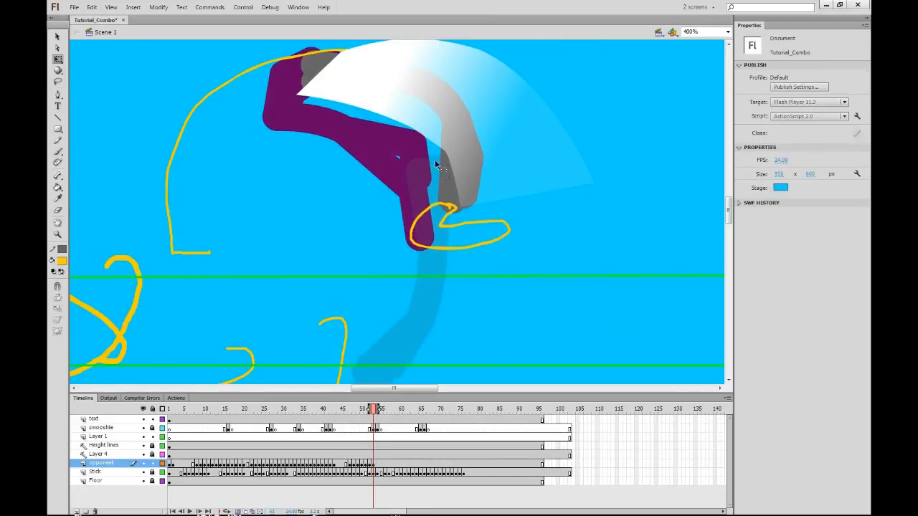
Add an opponent keyframe on frame 54, moving the figure left and down and rotating it in its fall.
{"action": "key", "text": "F6"}
{"action": "left_click", "coordinate": [377, 463]}
{"action": "left_click_drag", "start_coordinate": [476, 44], "coordinate": [444, 22]}
{"action": "left_click_drag", "start_coordinate": [381, 73], "coordinate": [264, 76]}
{"action": "left_click_drag", "start_coordinate": [240, 163], "coordinate": [244, 177]}
{"action": "left_click_drag", "start_coordinate": [218, 252], "coordinate": [290, 177]}
Add an opponent keyframe on frame 55 and move the figure further down.
{"action": "key", "text": "F6"}
{"action": "left_click_drag", "start_coordinate": [343, 83], "coordinate": [335, 171]}
{"action": "left_click_drag", "start_coordinate": [349, 280], "coordinate": [348, 281]}
Add an opponent keyframe on frame 56, rotate the curved figure and lower it across the dark floor line.
{"action": "key", "text": "F6"}
{"action": "left_click_drag", "start_coordinate": [285, 283], "coordinate": [266, 292]}
{"action": "left_click_drag", "start_coordinate": [225, 209], "coordinate": [243, 209]}
{"action": "key", "text": "ctrl+z"}
{"action": "left_click_drag", "start_coordinate": [322, 94], "coordinate": [305, 170]}
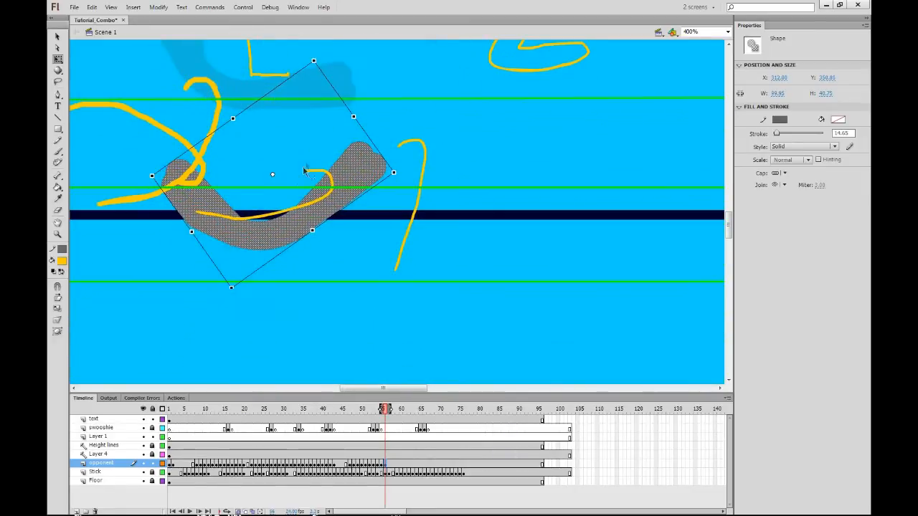
Add an opponent keyframe on frame 57, lower the figure and reshape its body and limbs flat along the ground line.
{"action": "key", "text": "F6"}
{"action": "left_click_drag", "start_coordinate": [316, 208], "coordinate": [315, 246]}
{"action": "left_click", "coordinate": [385, 251]}
{"action": "left_click_drag", "start_coordinate": [357, 193], "coordinate": [394, 273]}
{"action": "left_click_drag", "start_coordinate": [329, 228], "coordinate": [344, 282]}
{"action": "left_click_drag", "start_coordinate": [297, 260], "coordinate": [309, 274]}
{"action": "left_click_drag", "start_coordinate": [203, 240], "coordinate": [208, 291]}
{"action": "left_click_drag", "start_coordinate": [177, 210], "coordinate": [160, 269]}
{"action": "left_click_drag", "start_coordinate": [357, 194], "coordinate": [374, 268]}
{"action": "left_click_drag", "start_coordinate": [329, 228], "coordinate": [336, 275]}
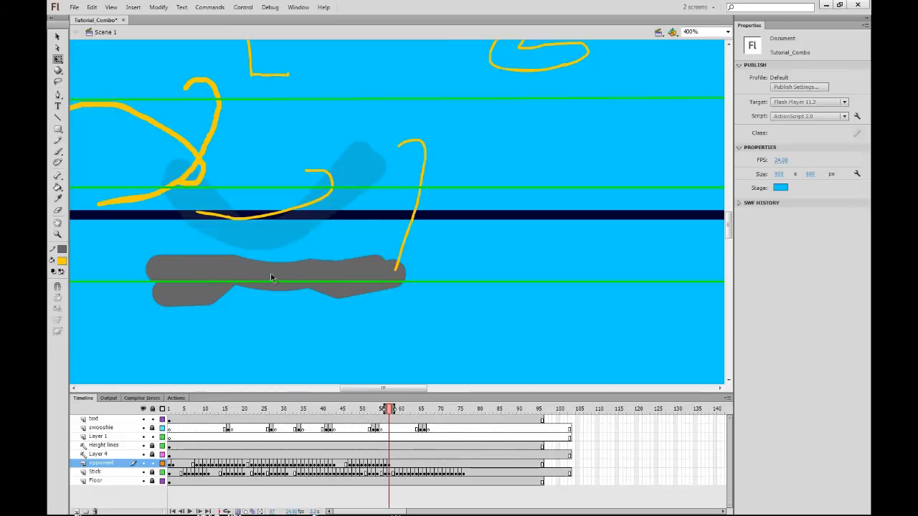
Add an opponent keyframe on frame 58, pulling the right limbs inward and reshaping the left limbs along the ground line.
{"action": "left_click", "coordinate": [390, 463]}
{"action": "left_click", "coordinate": [395, 461]}
{"action": "left_click", "coordinate": [377, 228]}
{"action": "left_click_drag", "start_coordinate": [392, 263], "coordinate": [380, 279]}
{"action": "left_click_drag", "start_coordinate": [333, 268], "coordinate": [370, 277]}
{"action": "left_click_drag", "start_coordinate": [215, 259], "coordinate": [213, 276]}
{"action": "left_click_drag", "start_coordinate": [160, 260], "coordinate": [167, 290]}
{"action": "key", "text": "ctrl+z"}
{"action": "key", "text": "ctrl+z"}
{"action": "left_click_drag", "start_coordinate": [166, 282], "coordinate": [160, 262]}
Add an opponent keyframe on frame 59, arch the torso upward and raise the right limbs in a bounce.
{"action": "key", "text": "F6"}
{"action": "left_click_drag", "start_coordinate": [222, 257], "coordinate": [235, 249]}
{"action": "left_click_drag", "start_coordinate": [337, 274], "coordinate": [318, 260]}
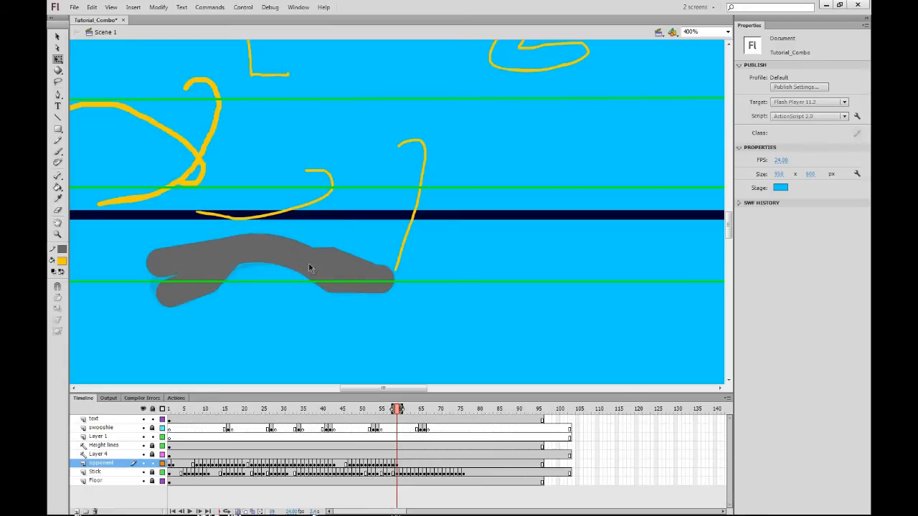
{"action": "left_click_drag", "start_coordinate": [374, 277], "coordinate": [377, 261]}
{"action": "left_click_drag", "start_coordinate": [382, 279], "coordinate": [307, 265]}
Add an opponent keyframe on frame 60, lower the torso and lift the limbs at both ends.
{"action": "key", "text": "F6"}
{"action": "left_click_drag", "start_coordinate": [230, 252], "coordinate": [228, 261]}
{"action": "left_click_drag", "start_coordinate": [162, 273], "coordinate": [165, 254]}
{"action": "left_click_drag", "start_coordinate": [378, 238], "coordinate": [379, 237]}
{"action": "left_click_drag", "start_coordinate": [381, 269], "coordinate": [381, 258]}
{"action": "left_click_drag", "start_coordinate": [228, 261], "coordinate": [225, 267]}
Add an opponent keyframe on frame 61, flatten the body and limbs along the ground line, and add a keyframe on frame 62.
{"action": "key", "text": "F6"}
{"action": "left_click_drag", "start_coordinate": [158, 256], "coordinate": [158, 270]}
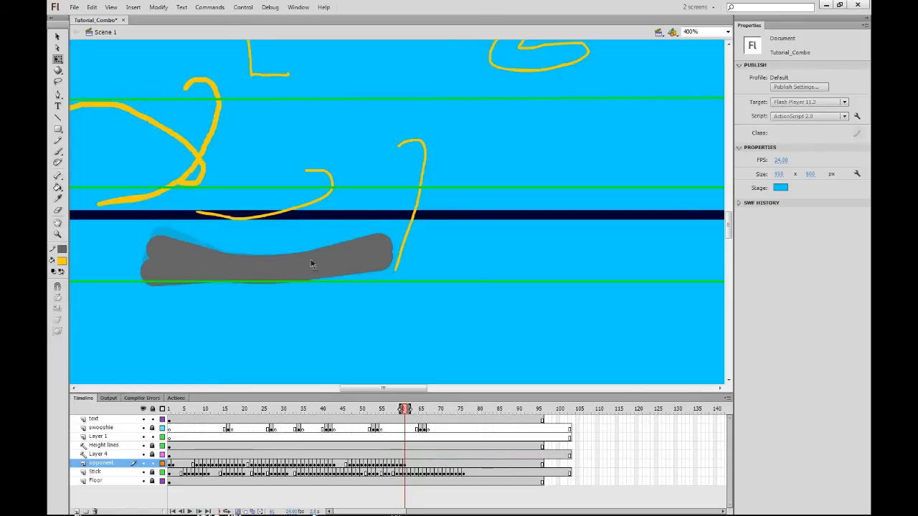
{"action": "left_click_drag", "start_coordinate": [308, 271], "coordinate": [309, 268]}
{"action": "left_click_drag", "start_coordinate": [377, 259], "coordinate": [374, 263]}
{"action": "left_click_drag", "start_coordinate": [162, 249], "coordinate": [163, 262]}
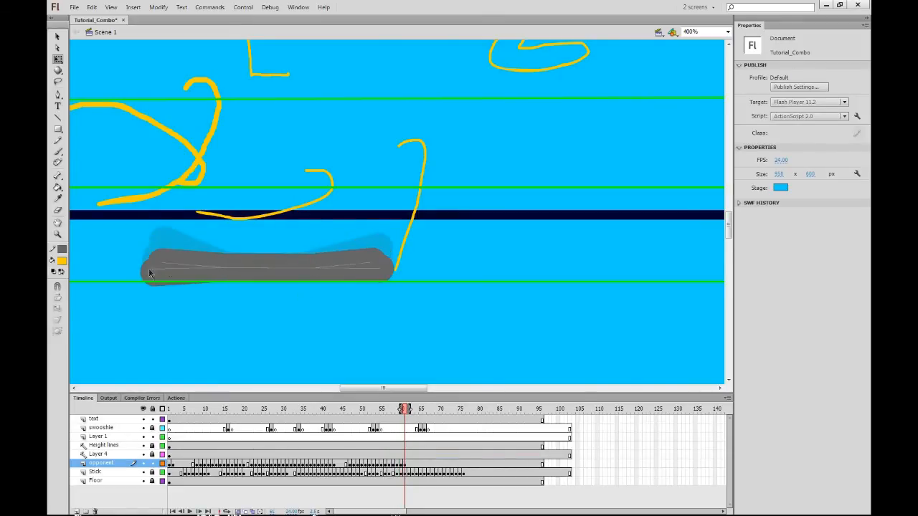
{"action": "key", "text": "F6"}
Add an opponent keyframe on frame 66, bending the torso down and throwing the left and right limbs upward on impact.
{"action": "left_click_drag", "start_coordinate": [409, 410], "coordinate": [424, 410]}
{"action": "left_click", "coordinate": [425, 463]}
{"action": "key", "text": "F6"}
{"action": "left_click", "coordinate": [206, 246]}
{"action": "double_click", "coordinate": [220, 274]}
{"action": "mouse_move", "coordinate": [161, 261]}
{"action": "left_mouse_down"}
{"action": "mouse_move", "coordinate": [181, 218]}
{"action": "mouse_move", "coordinate": [150, 260]}
{"action": "left_mouse_up"}
{"action": "left_click", "coordinate": [220, 288]}
{"action": "left_click_drag", "start_coordinate": [219, 268], "coordinate": [218, 258]}
{"action": "left_click_drag", "start_coordinate": [271, 268], "coordinate": [249, 266]}
{"action": "mouse_move", "coordinate": [350, 267]}
{"action": "left_mouse_down"}
{"action": "mouse_move", "coordinate": [334, 279]}
{"action": "mouse_move", "coordinate": [376, 254]}
{"action": "mouse_move", "coordinate": [370, 234]}
{"action": "left_mouse_up"}
{"action": "key", "text": "ctrl+z"}
{"action": "left_click_drag", "start_coordinate": [332, 252], "coordinate": [381, 262]}
{"action": "left_click_drag", "start_coordinate": [343, 267], "coordinate": [345, 277]}
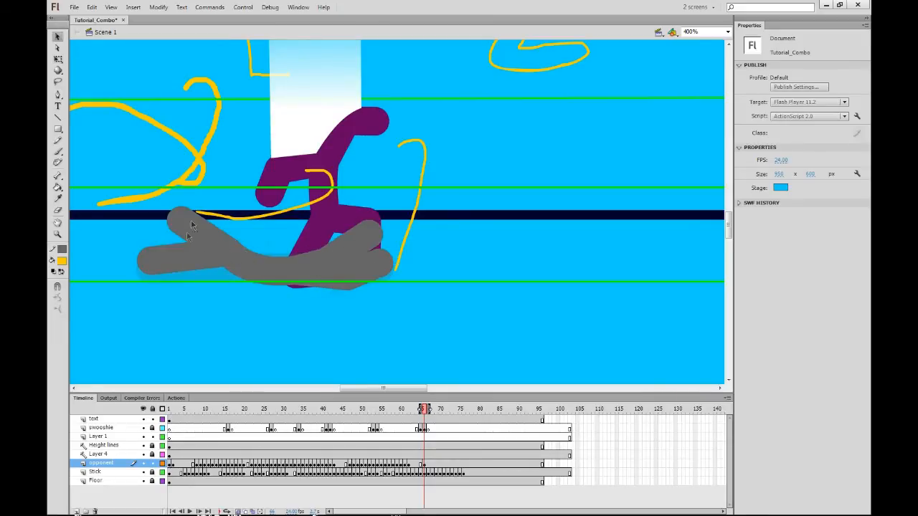
Rework the opponent's falling pose around frames 56 and 57 by transforming the figure and reshaping its body and limbs.
{"action": "left_click", "coordinate": [385, 464]}
{"action": "left_click_drag", "start_coordinate": [362, 154], "coordinate": [376, 215]}
{"action": "key", "text": "period"}
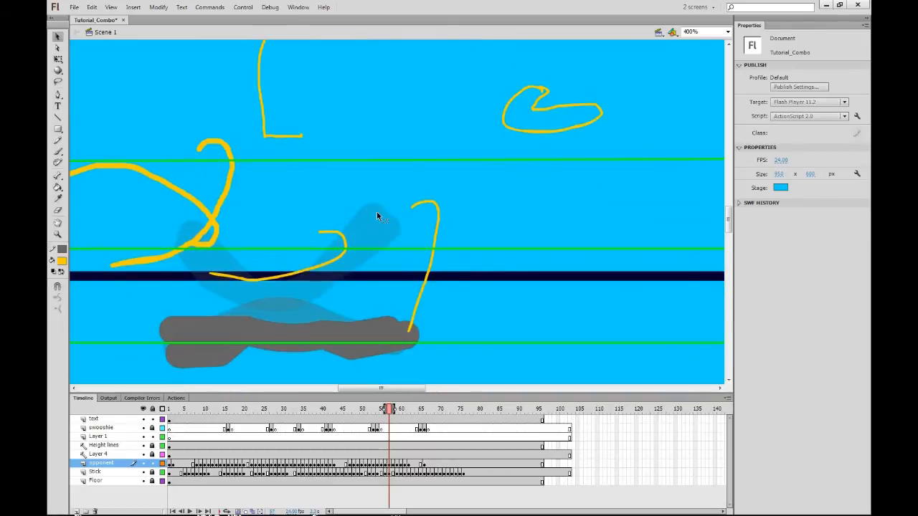
{"action": "left_click", "coordinate": [381, 410]}
{"action": "left_click", "coordinate": [381, 464]}
{"action": "left_click_drag", "start_coordinate": [372, 411], "coordinate": [385, 411]}
{"action": "left_click", "coordinate": [387, 465]}
{"action": "key", "text": "q"}
{"action": "left_click_drag", "start_coordinate": [408, 211], "coordinate": [281, 131]}
{"action": "left_click", "coordinate": [379, 231]}
{"action": "left_click_drag", "start_coordinate": [327, 240], "coordinate": [314, 243]}
{"action": "left_click_drag", "start_coordinate": [322, 317], "coordinate": [343, 334]}
{"action": "mouse_move", "coordinate": [276, 346]}
{"action": "left_mouse_down"}
{"action": "mouse_move", "coordinate": [259, 357]}
{"action": "mouse_move", "coordinate": [286, 333]}
{"action": "mouse_move", "coordinate": [240, 298]}
{"action": "mouse_move", "coordinate": [274, 335]}
{"action": "left_mouse_up"}
{"action": "left_click_drag", "start_coordinate": [267, 293], "coordinate": [268, 304]}
{"action": "left_click", "coordinate": [389, 465]}
{"action": "key", "text": "v"}
Add an opponent keyframe on frame 67 and raise both left limbs and the left part of the torso.
{"action": "left_click_drag", "start_coordinate": [379, 411], "coordinate": [425, 411]}
{"action": "left_click", "coordinate": [428, 465]}
{"action": "key", "text": "F6"}
{"action": "left_click", "coordinate": [317, 271]}
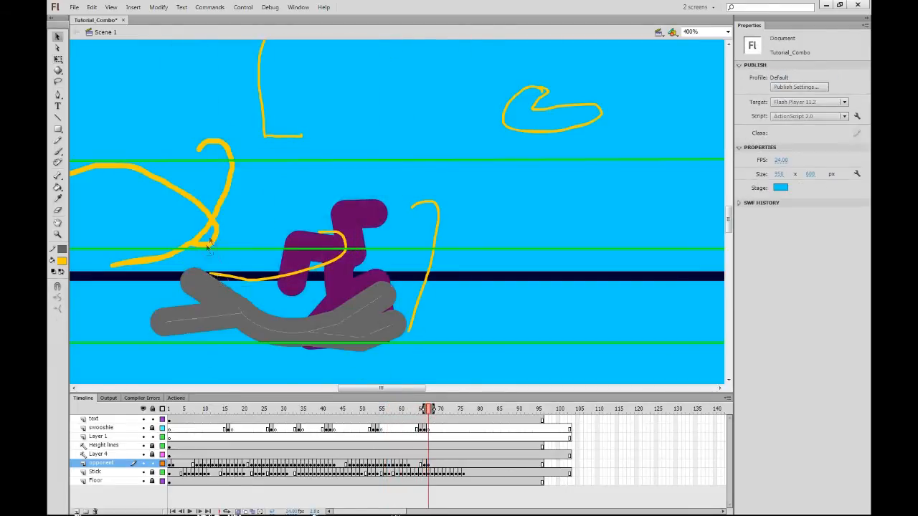
{"action": "left_click_drag", "start_coordinate": [194, 281], "coordinate": [207, 234]}
{"action": "left_click_drag", "start_coordinate": [224, 275], "coordinate": [243, 264]}
{"action": "left_click_drag", "start_coordinate": [165, 322], "coordinate": [172, 285]}
{"action": "left_click_drag", "start_coordinate": [219, 304], "coordinate": [217, 285]}
{"action": "left_click_drag", "start_coordinate": [244, 313], "coordinate": [257, 317]}
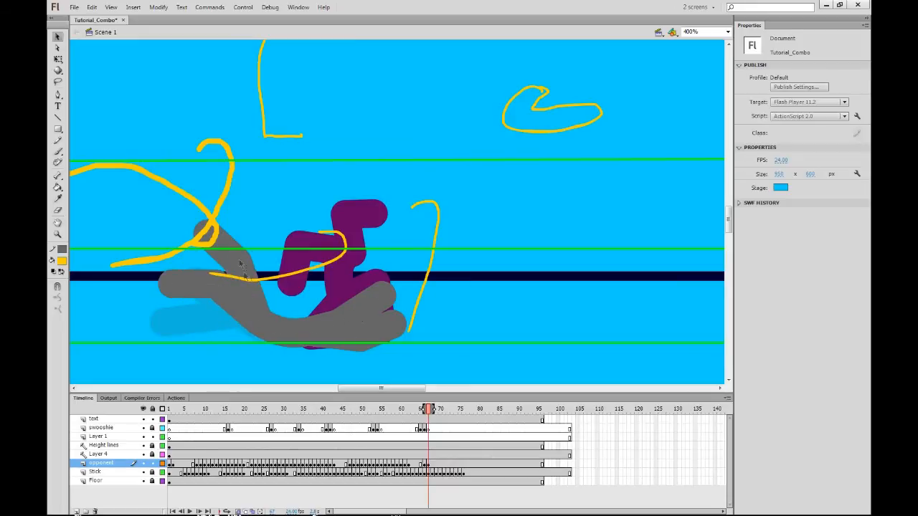
{"action": "left_click_drag", "start_coordinate": [242, 264], "coordinate": [251, 252]}
{"action": "left_click_drag", "start_coordinate": [207, 233], "coordinate": [225, 217]}
{"action": "left_click_drag", "start_coordinate": [217, 286], "coordinate": [221, 276]}
{"action": "left_click_drag", "start_coordinate": [172, 285], "coordinate": [177, 273]}
Add an opponent keyframe on frame 68, lifting the left limbs higher and curling the torso toward the stick figure.
{"action": "key", "text": "F6"}
{"action": "left_click_drag", "start_coordinate": [251, 251], "coordinate": [272, 245]}
{"action": "left_click_drag", "start_coordinate": [225, 217], "coordinate": [246, 194]}
{"action": "left_click_drag", "start_coordinate": [176, 273], "coordinate": [198, 244]}
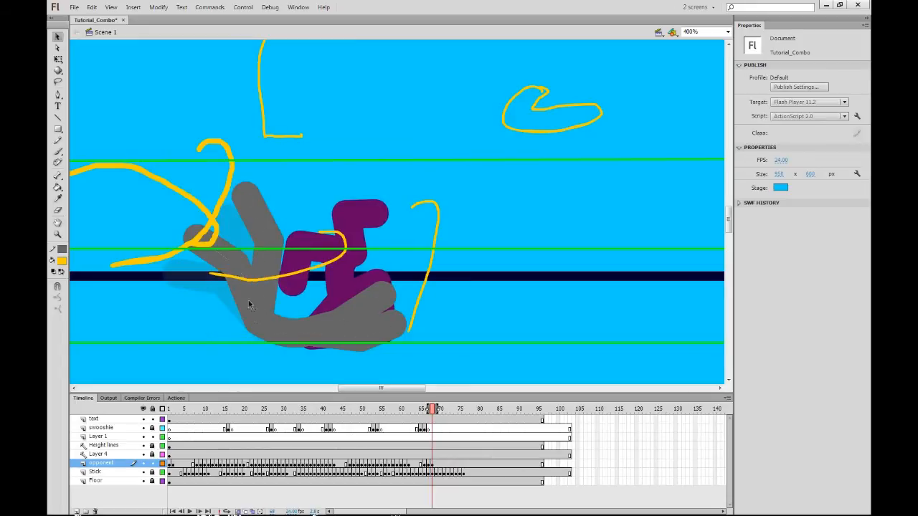
{"action": "left_click_drag", "start_coordinate": [232, 271], "coordinate": [240, 262]}
{"action": "left_click_drag", "start_coordinate": [261, 319], "coordinate": [272, 322]}
{"action": "left_click_drag", "start_coordinate": [271, 246], "coordinate": [281, 243]}
{"action": "left_click_drag", "start_coordinate": [246, 194], "coordinate": [249, 211]}
Add opponent keyframes on frames 69 and 70, moving the lower left limb up and inward and tightening the torso curl.
{"action": "key", "text": "F6"}
{"action": "left_click_drag", "start_coordinate": [199, 243], "coordinate": [209, 225]}
{"action": "left_click_drag", "start_coordinate": [240, 261], "coordinate": [255, 251]}
{"action": "key", "text": "F6"}
{"action": "left_click_drag", "start_coordinate": [210, 226], "coordinate": [235, 222]}
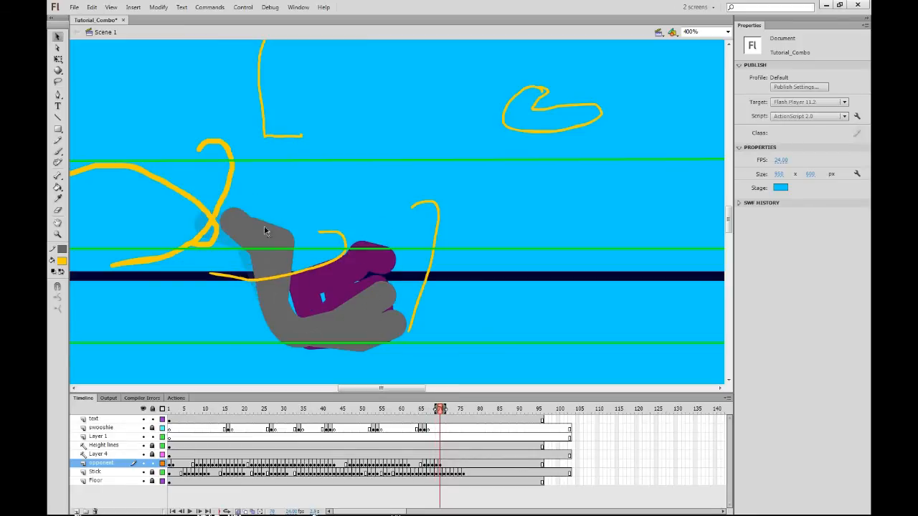
{"action": "left_click_drag", "start_coordinate": [279, 318], "coordinate": [282, 321]}
Add opponent keyframes on frames 71 and 72, swinging one left limb down and outward and shifting the torso left.
{"action": "key", "text": "F6"}
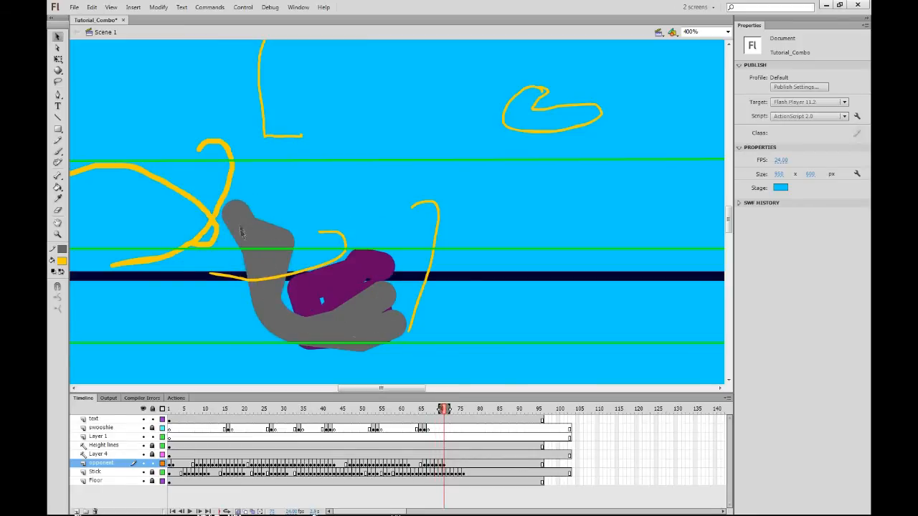
{"action": "left_click_drag", "start_coordinate": [240, 225], "coordinate": [235, 247]}
{"action": "left_click_drag", "start_coordinate": [261, 211], "coordinate": [252, 213]}
{"action": "key", "text": "F6"}
{"action": "left_click_drag", "start_coordinate": [230, 247], "coordinate": [200, 256]}
{"action": "left_click_drag", "start_coordinate": [253, 213], "coordinate": [246, 207]}
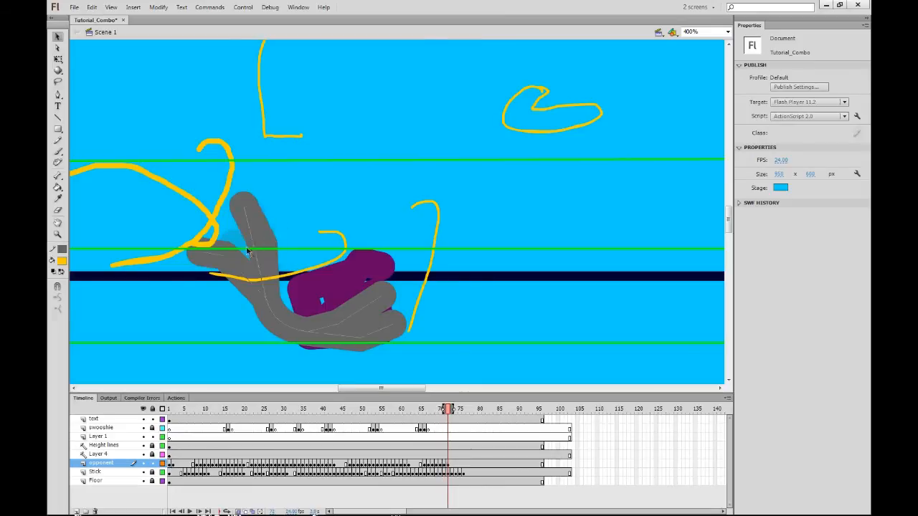
{"action": "left_click_drag", "start_coordinate": [266, 298], "coordinate": [252, 307]}
Add an opponent keyframe on frame 73 and lower the two left limbs as the body uncurls.
{"action": "key", "text": "F6"}
{"action": "left_click_drag", "start_coordinate": [203, 249], "coordinate": [195, 253]}
{"action": "left_click_drag", "start_coordinate": [245, 208], "coordinate": [218, 248]}
{"action": "left_click_drag", "start_coordinate": [280, 325], "coordinate": [276, 330]}
Add an opponent keyframe on frame 74, stretch the torso left, drop the left limbs and lower the right limbs.
{"action": "key", "text": "F6"}
{"action": "left_click_drag", "start_coordinate": [272, 324], "coordinate": [248, 324]}
{"action": "left_click_drag", "start_coordinate": [394, 325], "coordinate": [399, 338]}
{"action": "mouse_move", "coordinate": [381, 305]}
{"action": "left_mouse_down"}
{"action": "mouse_move", "coordinate": [376, 312]}
{"action": "mouse_move", "coordinate": [392, 307]}
{"action": "left_mouse_up"}
{"action": "left_click_drag", "start_coordinate": [192, 265], "coordinate": [174, 289]}
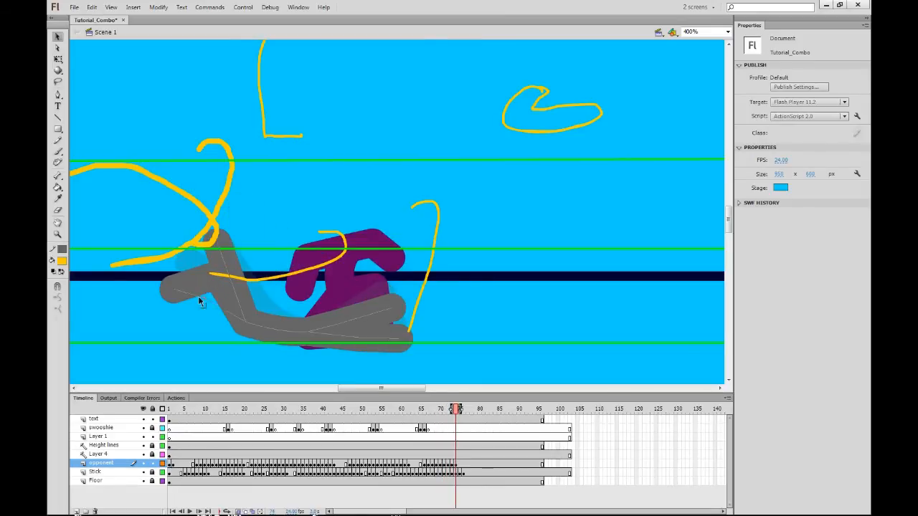
{"action": "left_click_drag", "start_coordinate": [218, 243], "coordinate": [199, 263]}
{"action": "left_click_drag", "start_coordinate": [245, 325], "coordinate": [255, 327]}
Add an opponent keyframe on frame 75 and bring the left limbs down toward the ground line.
{"action": "key", "text": "F6"}
{"action": "left_click_drag", "start_coordinate": [174, 288], "coordinate": [195, 311]}
{"action": "left_click_drag", "start_coordinate": [199, 263], "coordinate": [192, 326]}
{"action": "left_click_drag", "start_coordinate": [152, 322], "coordinate": [170, 322]}
Add an opponent keyframe on frame 76, lowering the torso, left limbs and right limb close to the ground line.
{"action": "key", "text": "F6"}
{"action": "left_click_drag", "start_coordinate": [391, 309], "coordinate": [395, 322]}
{"action": "left_click_drag", "start_coordinate": [350, 320], "coordinate": [348, 327]}
{"action": "left_click_drag", "start_coordinate": [208, 332], "coordinate": [210, 340]}
{"action": "left_click_drag", "start_coordinate": [170, 322], "coordinate": [162, 336]}
{"action": "left_click_drag", "start_coordinate": [218, 300], "coordinate": [171, 311]}
{"action": "left_click_drag", "start_coordinate": [203, 334], "coordinate": [205, 340]}
{"action": "left_click_drag", "start_coordinate": [293, 331], "coordinate": [291, 334]}
{"action": "left_click", "coordinate": [372, 328]}
{"action": "key", "text": "F6"}
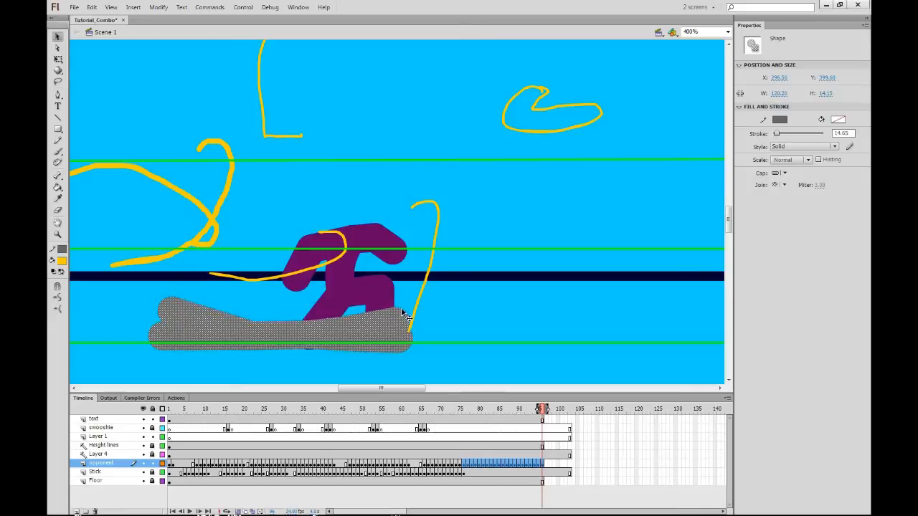
{"action": "key", "text": "ctrl+z"}
Flatten the opponent's remaining raised limbs and torso against the ground line.
{"action": "left_click", "coordinate": [403, 308]}
{"action": "left_click_drag", "start_coordinate": [397, 321], "coordinate": [395, 332]}
{"action": "left_click_drag", "start_coordinate": [350, 329], "coordinate": [350, 333]}
{"action": "left_click_drag", "start_coordinate": [171, 313], "coordinate": [171, 330]}
{"action": "left_click_drag", "start_coordinate": [311, 333], "coordinate": [311, 334]}
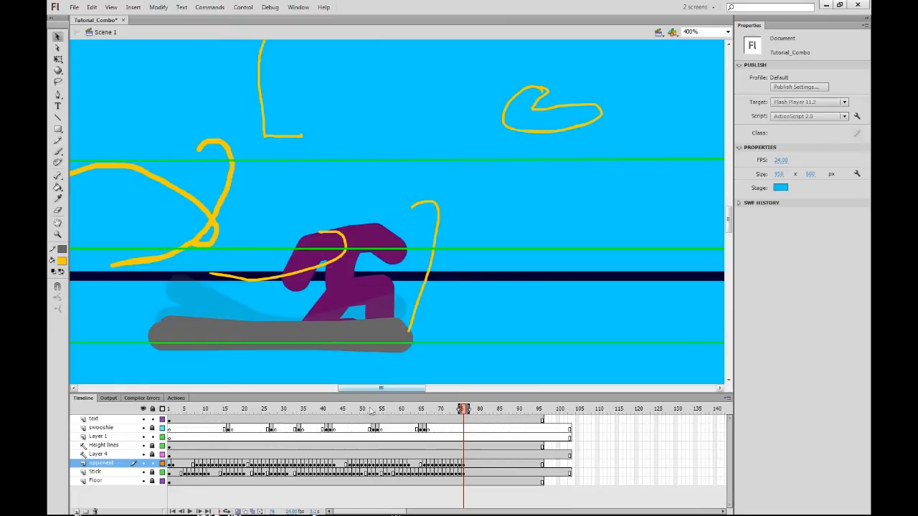
Raise the opponent's upper right limb on frame 67 and adjust it through the following keyframes as the body curls.
{"action": "left_click_drag", "start_coordinate": [401, 413], "coordinate": [437, 409]}
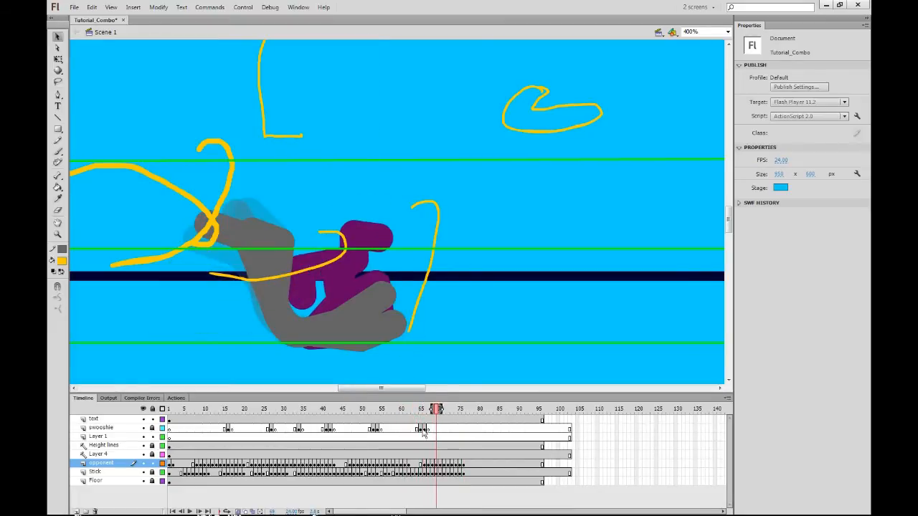
{"action": "left_click", "coordinate": [429, 464]}
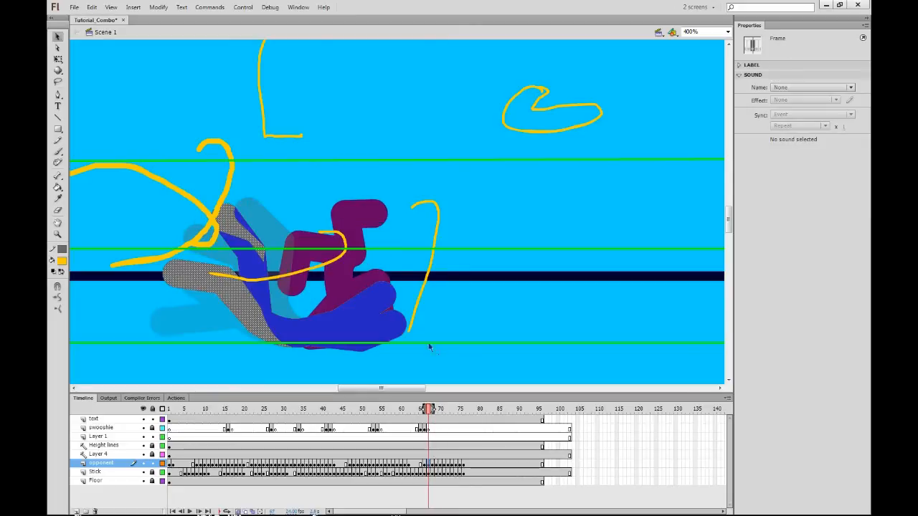
{"action": "left_click", "coordinate": [413, 293]}
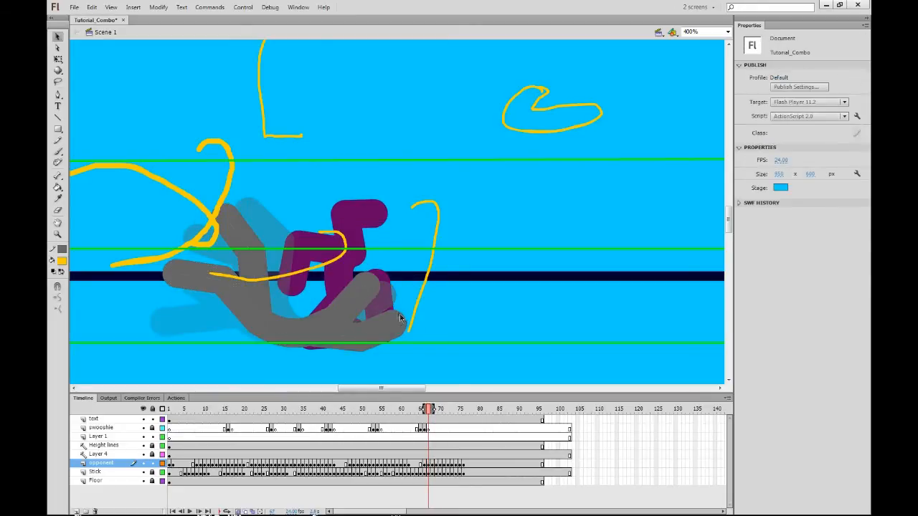
{"action": "key", "text": "period"}
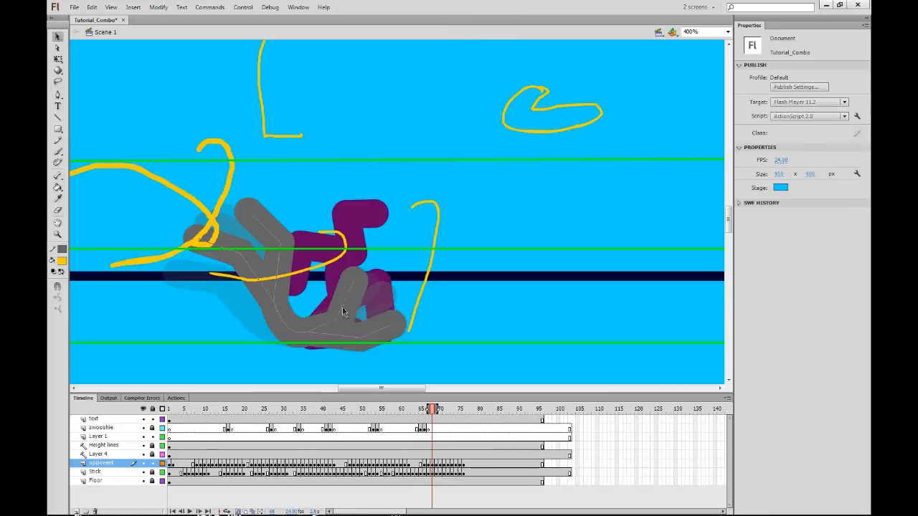
{"action": "key", "text": "period"}
{"action": "key", "text": "period"}
{"action": "key", "text": "period"}
{"action": "key", "text": "period"}
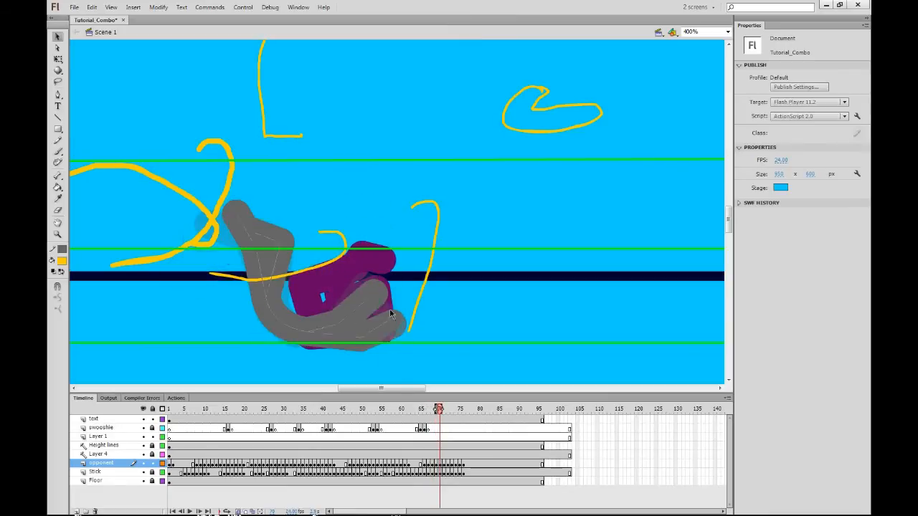
Carry the right limb's adjustment through to frame 76 and leave the flat lying pose as a keyframe on frame 77.
{"action": "key", "text": "period"}
{"action": "key", "text": "period"}
{"action": "key", "text": "period"}
{"action": "key", "text": "period"}
{"action": "key", "text": "period"}
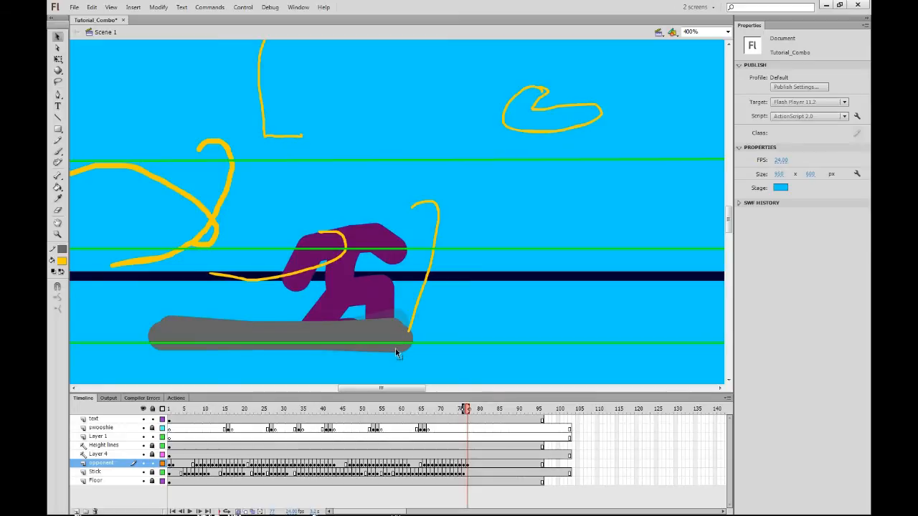
Play the animation from the beginning to review the opponent's reactions and final landing.
{"action": "key", "text": "ctrl+minus"}
{"action": "left_click", "coordinate": [180, 413]}
{"action": "key", "text": "Return"}
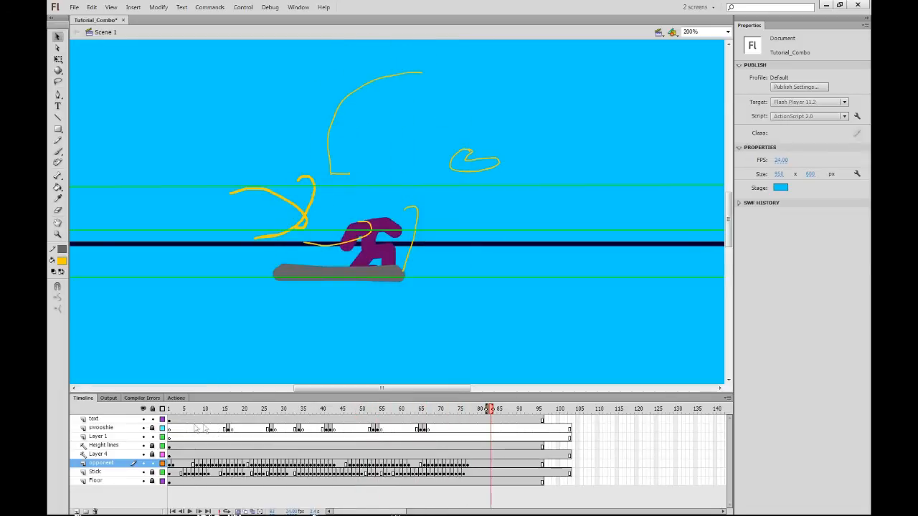
{"action": "left_click", "coordinate": [182, 421]}
{"action": "key", "text": "Return"}
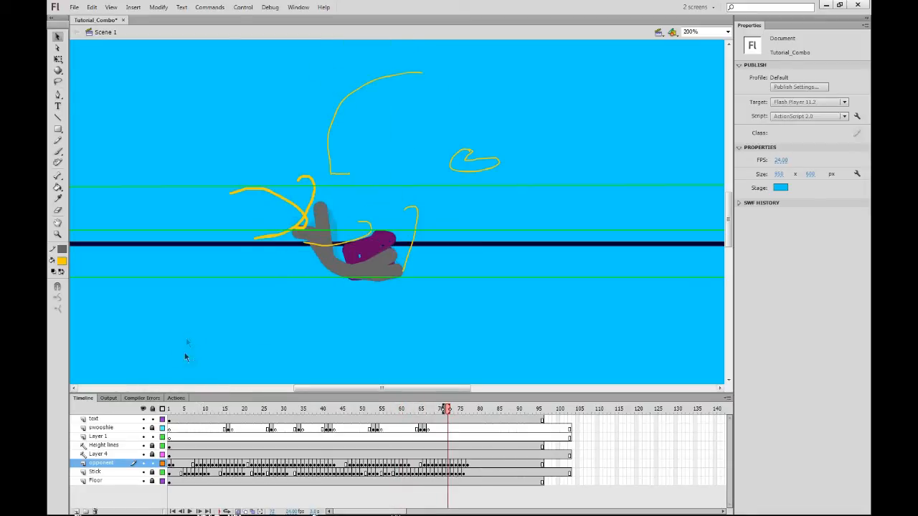
{"action": "left_click", "coordinate": [182, 424]}
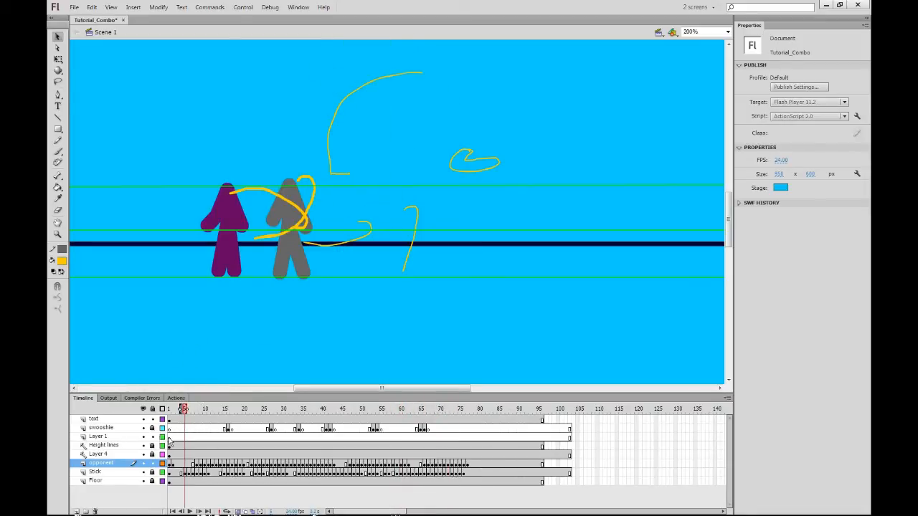
Rename Layer 1 as "Head 1".
{"action": "left_click", "coordinate": [169, 437]}
{"action": "double_click", "coordinate": [108, 437]}
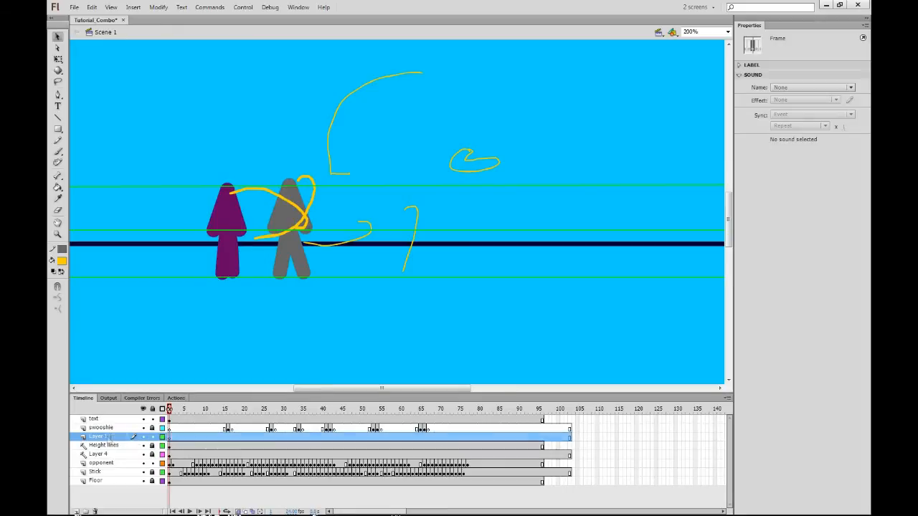
{"action": "type", "text": "Head 1"}
{"action": "key", "text": "Return"}
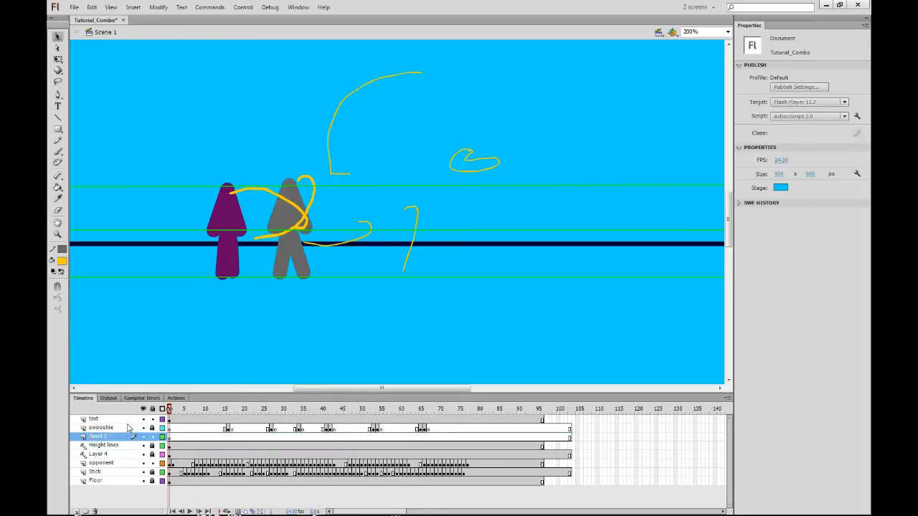
Add a new layer above Head 1 and name it "Head 2".
{"action": "left_click", "coordinate": [76, 511]}
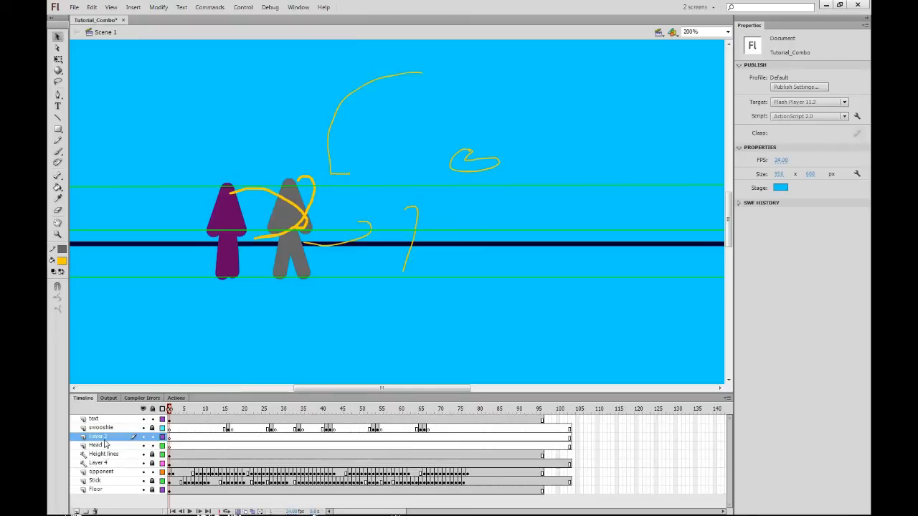
{"action": "double_click", "coordinate": [97, 436]}
{"action": "type", "text": "Head"}
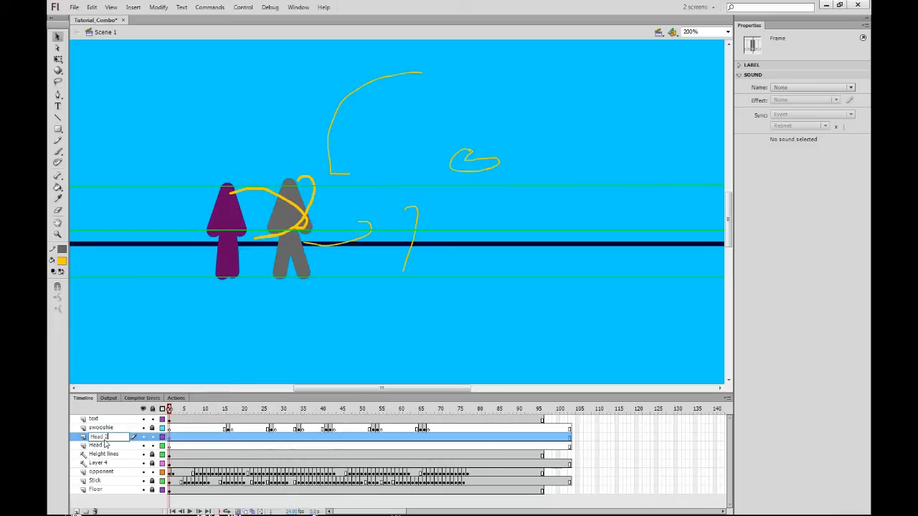
{"action": "left_click", "coordinate": [339, 199]}
Set the fill colour to the stick figure's purple and turn the stroke off.
{"action": "left_click", "coordinate": [64, 260]}
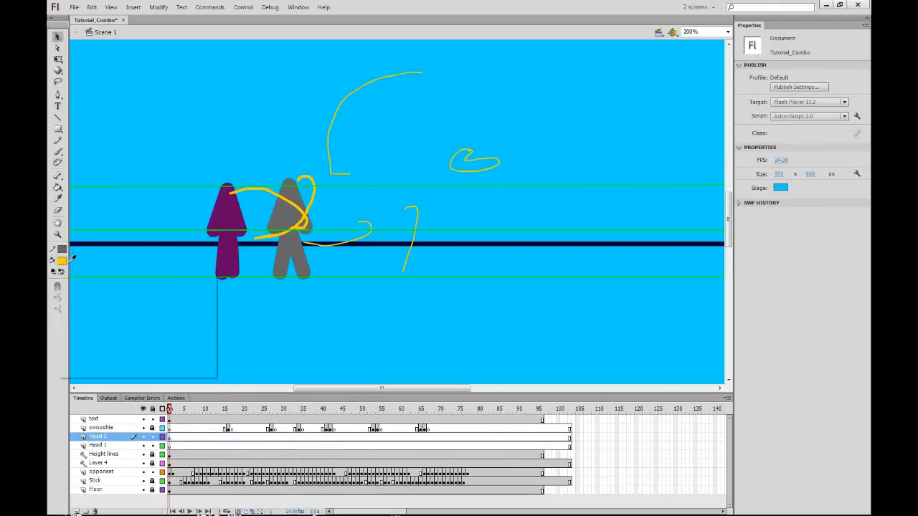
{"action": "left_click", "coordinate": [221, 216]}
{"action": "left_click", "coordinate": [64, 248]}
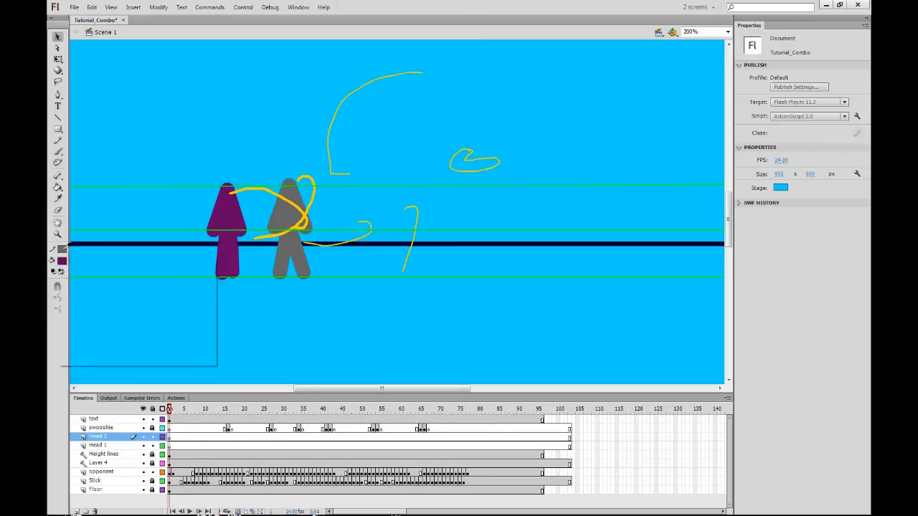
{"action": "left_click", "coordinate": [198, 261]}
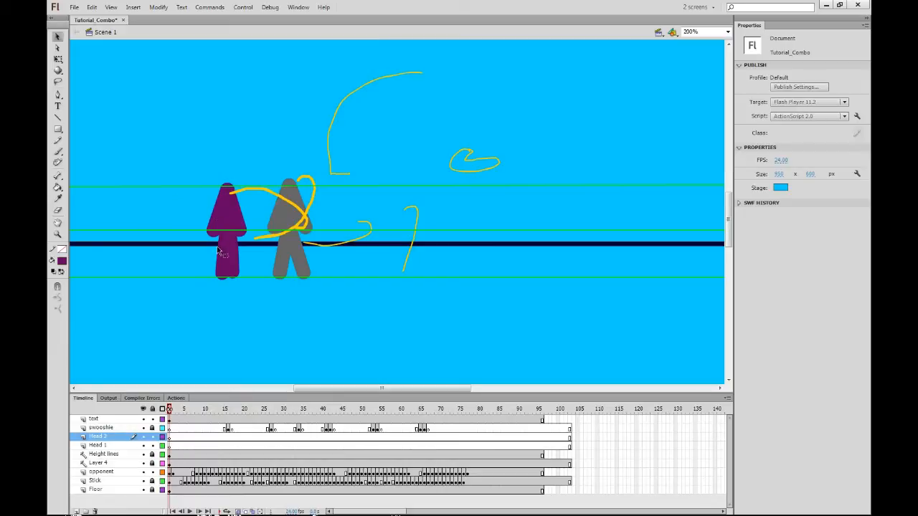
Draw a purple circle about 18.5 px wide on the Head 2 layer and position it atop the purple figure's body.
{"action": "key", "text": "o"}
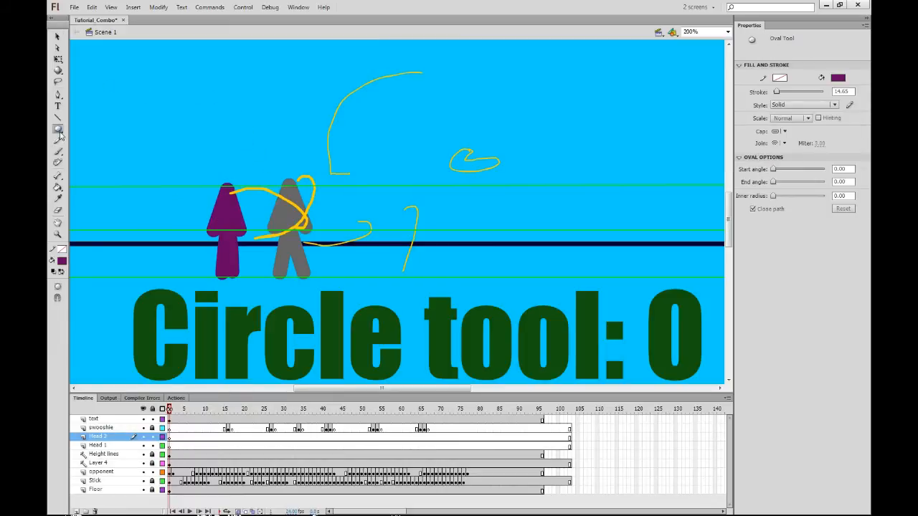
{"action": "left_click_drag", "start_coordinate": [220, 105], "coordinate": [249, 135]}
{"action": "mouse_move", "coordinate": [275, 142]}
{"action": "left_mouse_down"}
{"action": "mouse_move", "coordinate": [244, 106]}
{"action": "mouse_move", "coordinate": [267, 179]}
{"action": "mouse_move", "coordinate": [237, 125]}
{"action": "mouse_move", "coordinate": [318, 101]}
{"action": "mouse_move", "coordinate": [285, 127]}
{"action": "left_mouse_up"}
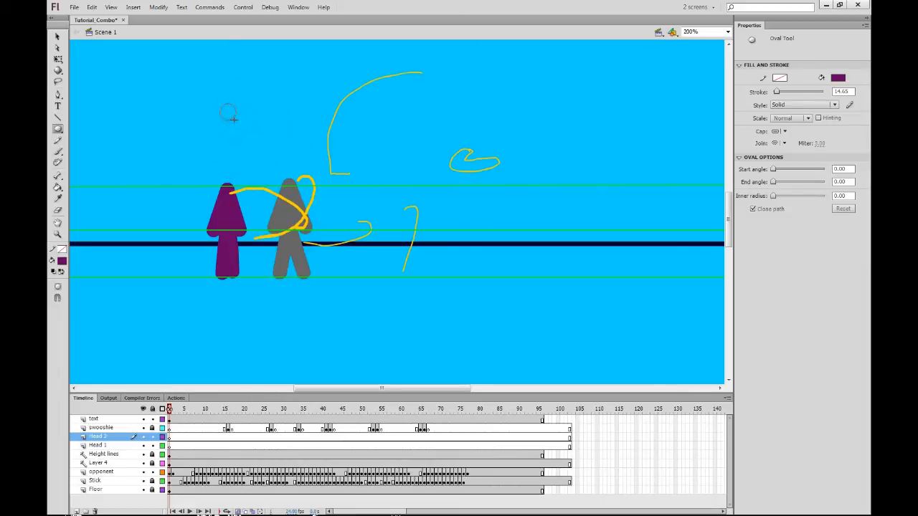
{"action": "left_click_drag", "start_coordinate": [236, 119], "coordinate": [229, 185]}
{"action": "key", "text": "v"}
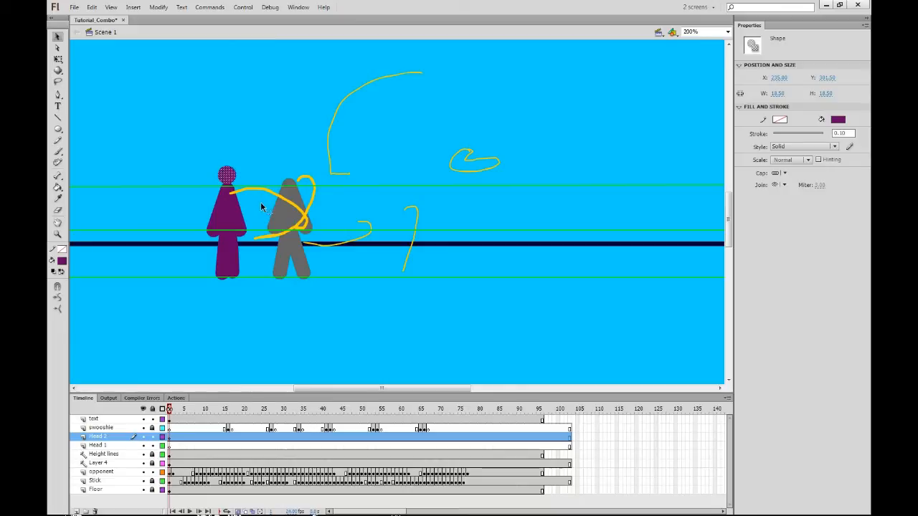
{"action": "left_click", "coordinate": [232, 236]}
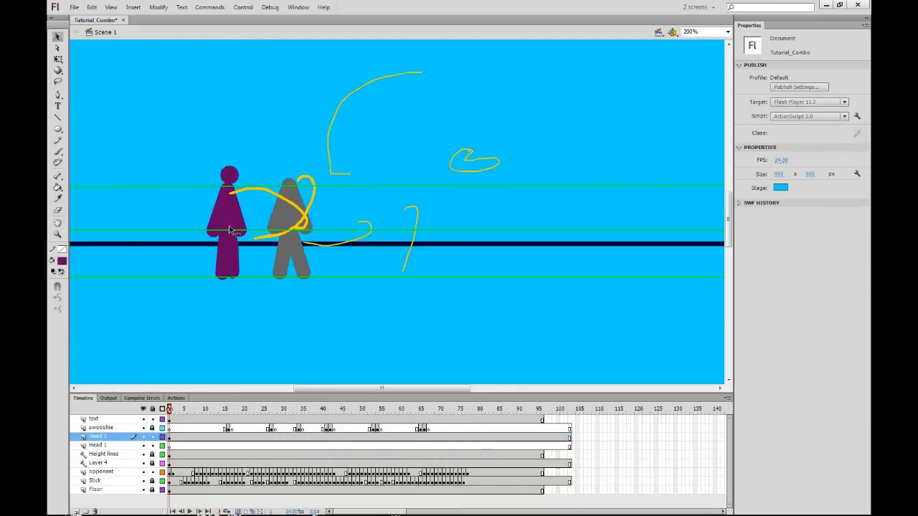
{"action": "left_click", "coordinate": [170, 437]}
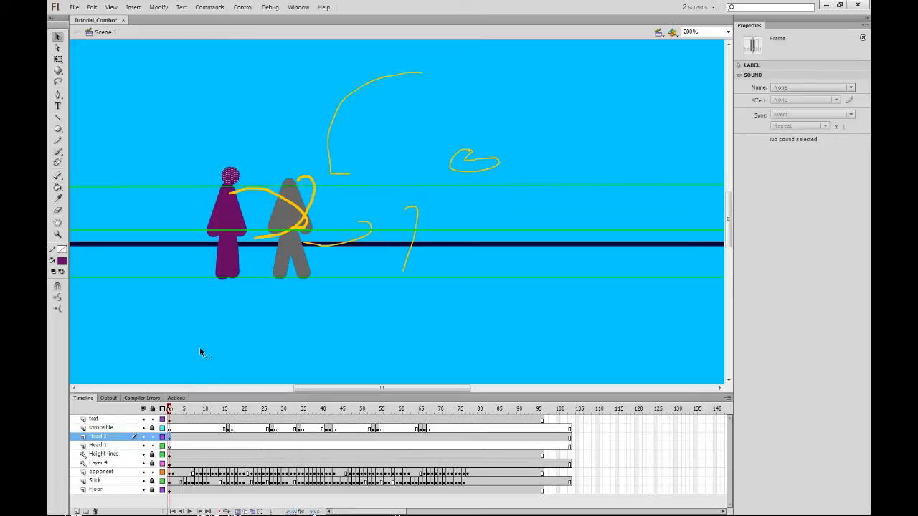
Add keyframes to the Head 2 layer on frames 5 to 7, keeping the head on the purple body, and hide Layer 4.
{"action": "left_click", "coordinate": [192, 409]}
{"action": "left_click_drag", "start_coordinate": [192, 409], "coordinate": [181, 409]}
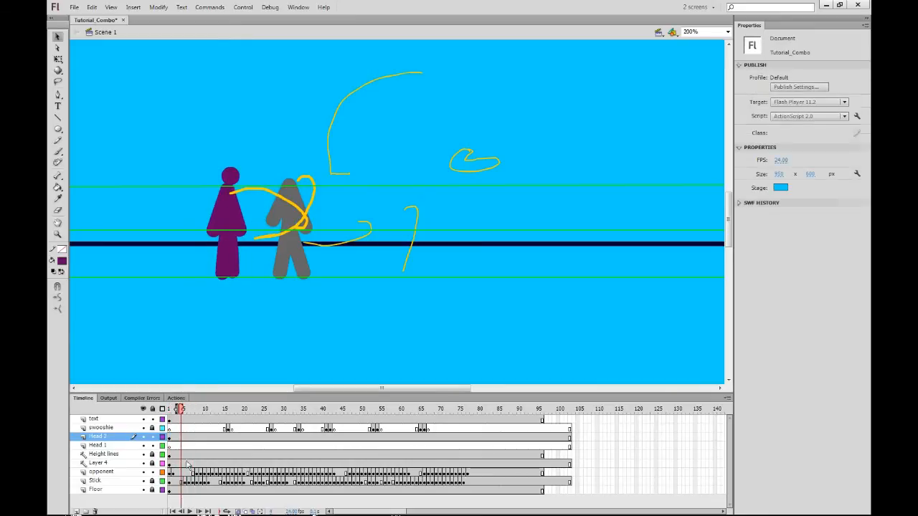
{"action": "left_click", "coordinate": [184, 454]}
{"action": "left_click", "coordinate": [185, 439]}
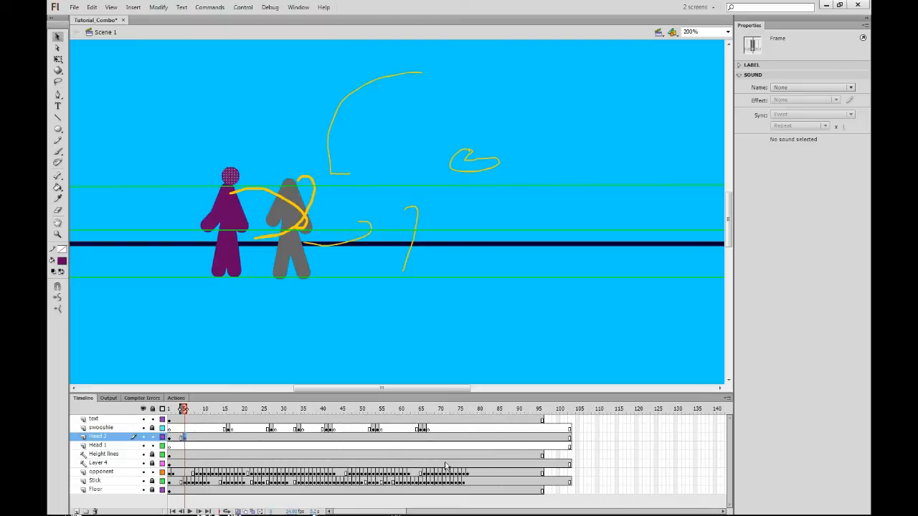
{"action": "key", "text": "period"}
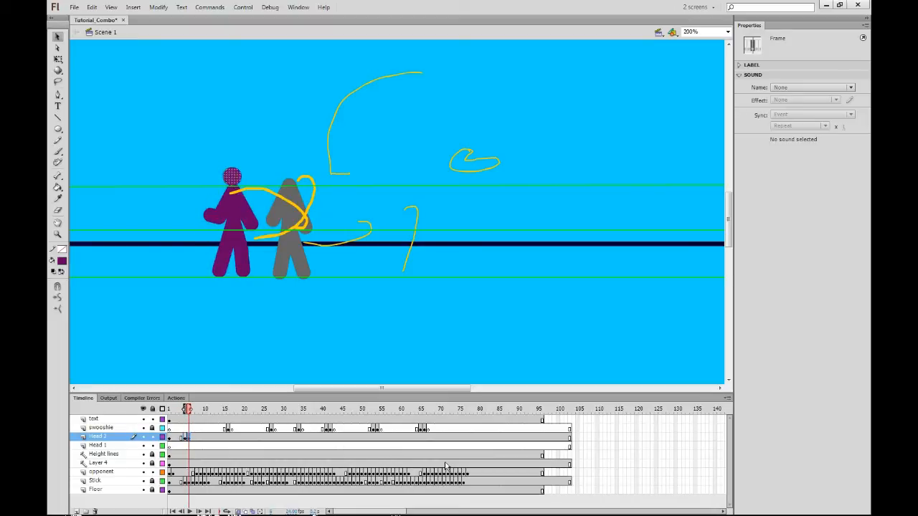
{"action": "key", "text": "period"}
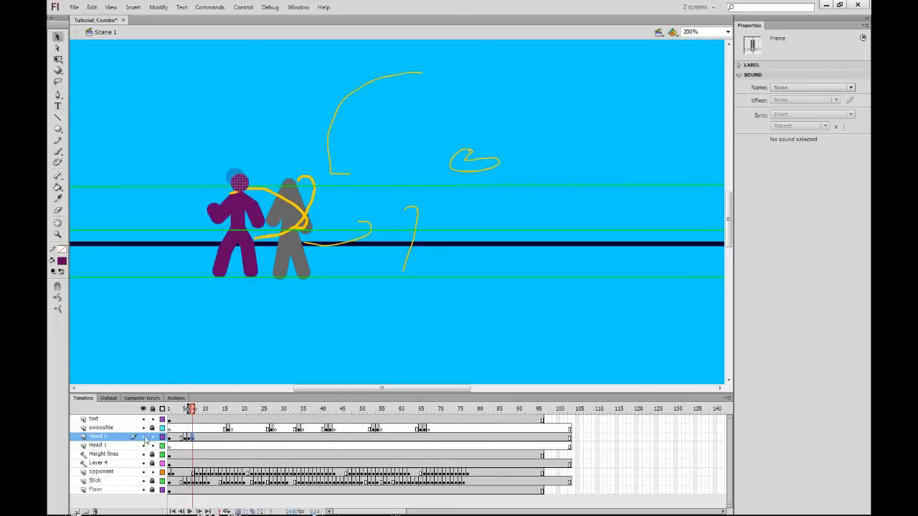
{"action": "left_click", "coordinate": [143, 463]}
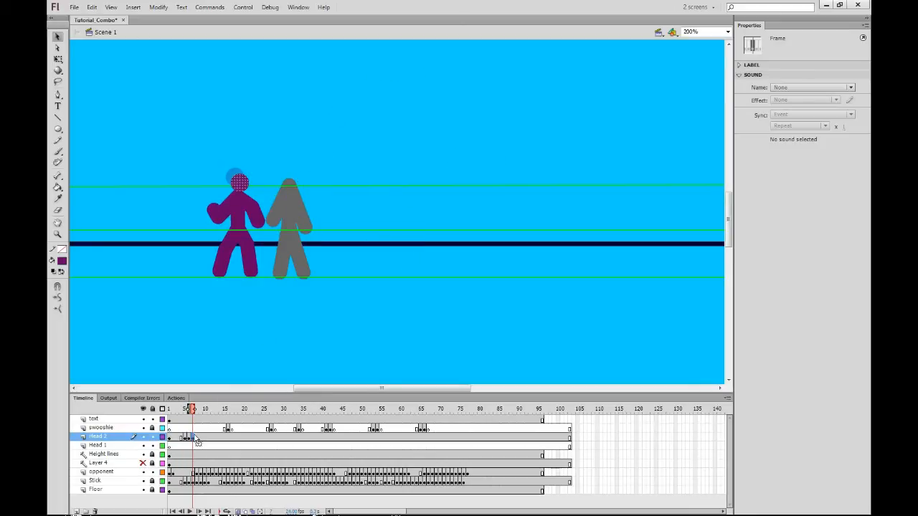
Keyframe the purple head on frames 8 to 13 of Head 2, shifting it right and down as the body winds up the punch.
{"action": "key", "text": "period"}
{"action": "key", "text": "Right"}
{"action": "key", "text": "Right"}
{"action": "key", "text": "Right"}
{"action": "key", "text": "Right"}
{"action": "key", "text": "Down"}
{"action": "key", "text": "Down"}
{"action": "key", "text": "Down"}
{"action": "key", "text": "F6"}
{"action": "key", "text": "Right"}
{"action": "key", "text": "Right"}
{"action": "key", "text": "Right"}
{"action": "key", "text": "Right"}
{"action": "key", "text": "Right"}
{"action": "key", "text": "Down"}
{"action": "key", "text": "F6"}
{"action": "key", "text": "shift+Right"}
{"action": "key", "text": "shift+Down"}
{"action": "key", "text": "F6"}
{"action": "key", "text": "shift+Right"}
{"action": "key", "text": "shift+Down"}
{"action": "key", "text": "F6"}
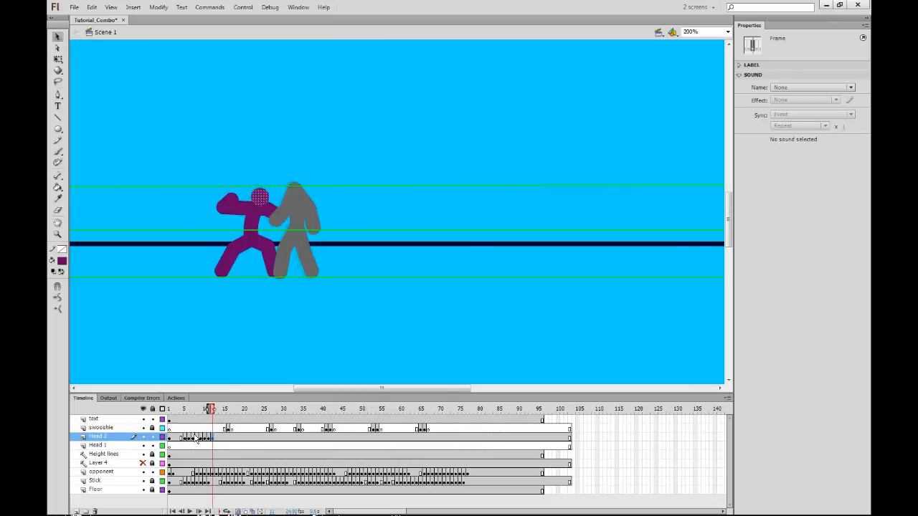
{"action": "key", "text": "F6"}
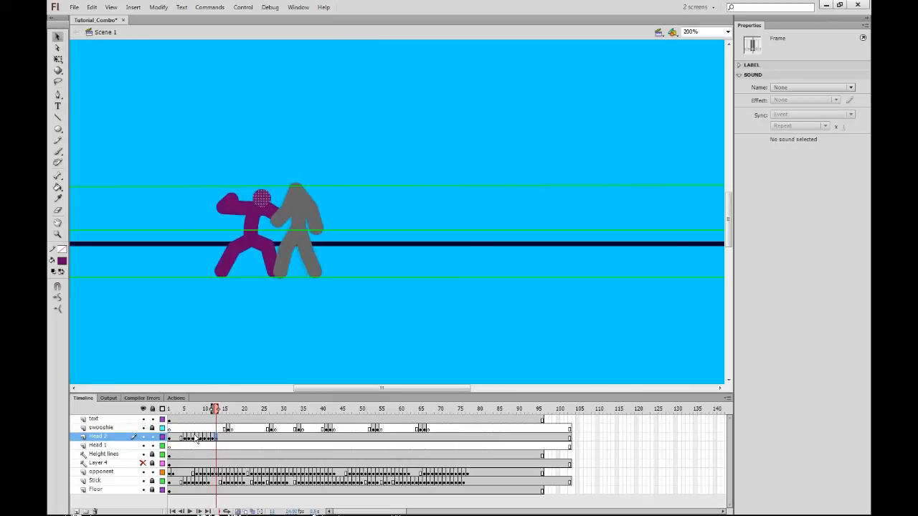
Keyframe the head on frames 15 to 17, moving it down and right with the purple figure's forward lunge.
{"action": "key", "text": "F6"}
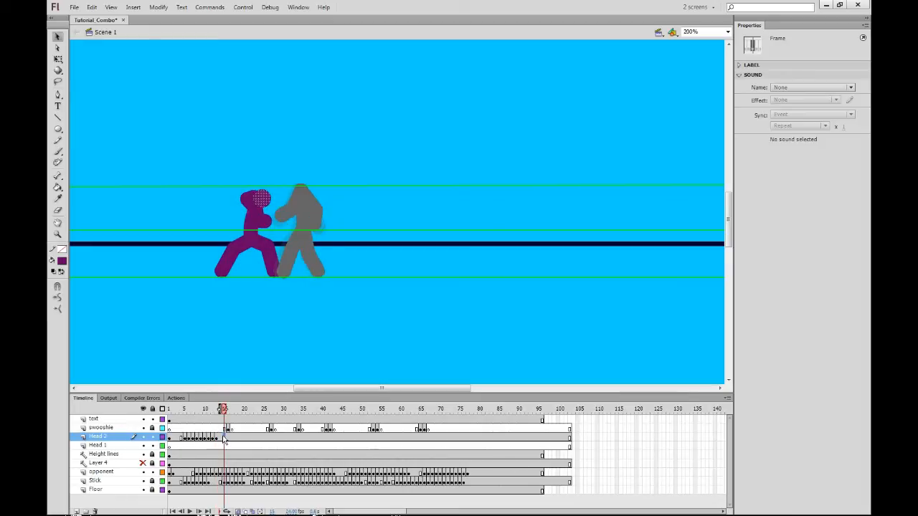
{"action": "key", "text": "F6"}
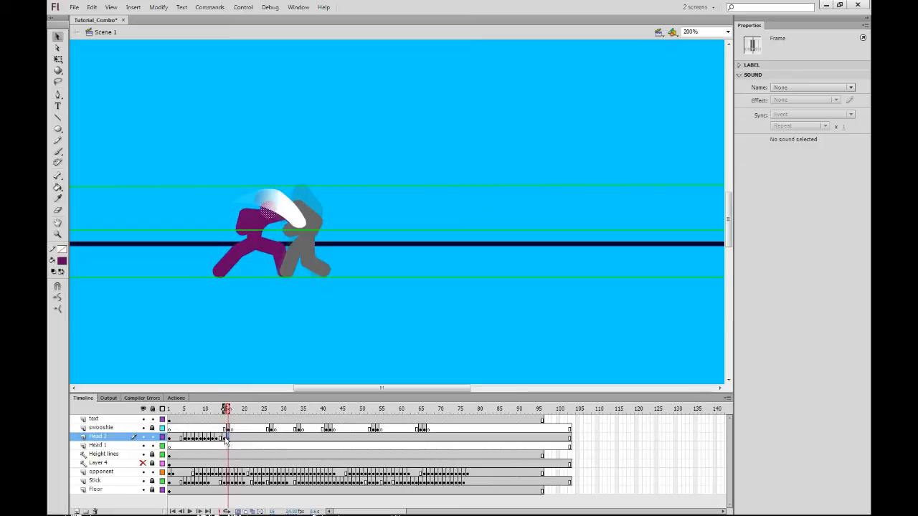
{"action": "key", "text": "F6"}
{"action": "key", "text": "shift+Down"}
{"action": "key", "text": "shift+Down"}
{"action": "key", "text": "shift+Down"}
{"action": "key", "text": "shift+Right"}
{"action": "key", "text": "shift+Down"}
{"action": "key", "text": "shift+Right"}
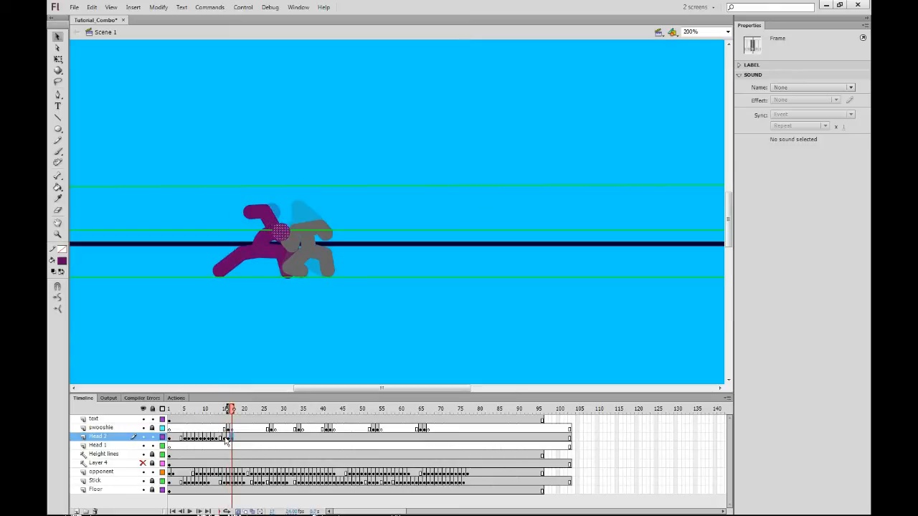
Add Head 2 keyframes on frames 18 to 22, keeping the head on the crouched purple body.
{"action": "key", "text": "F6"}
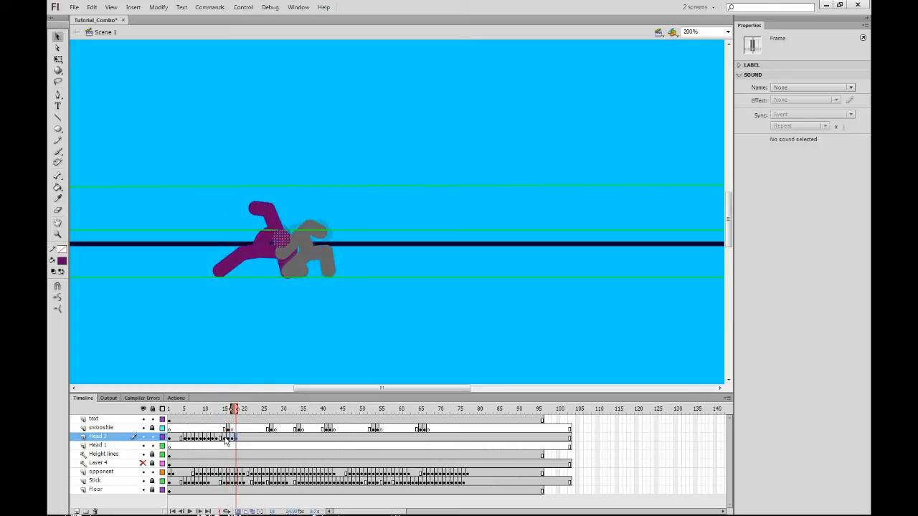
{"action": "key", "text": "F6"}
{"action": "key", "text": "F6"}
{"action": "key", "text": "F6"}
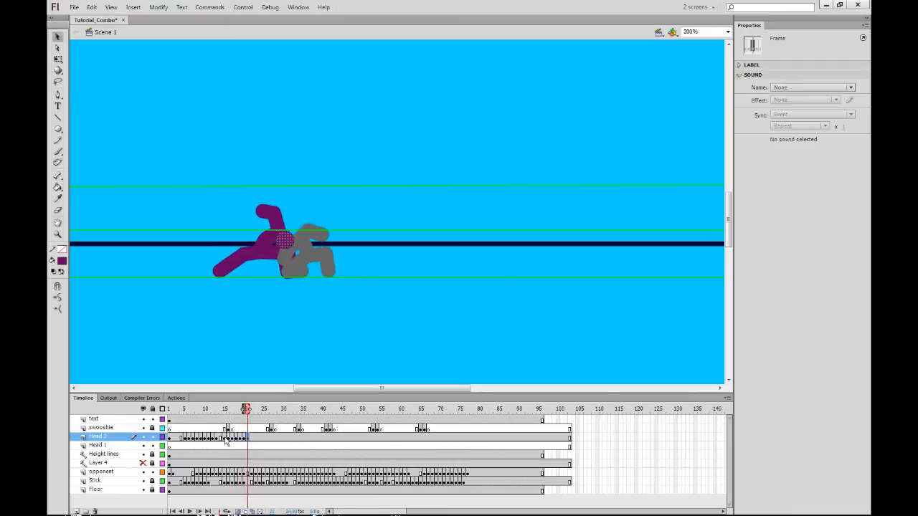
{"action": "key", "text": "F6"}
Keyframe the head on frame 23 and raise it up and right onto the rising purple body's shoulders.
{"action": "key", "text": "F6"}
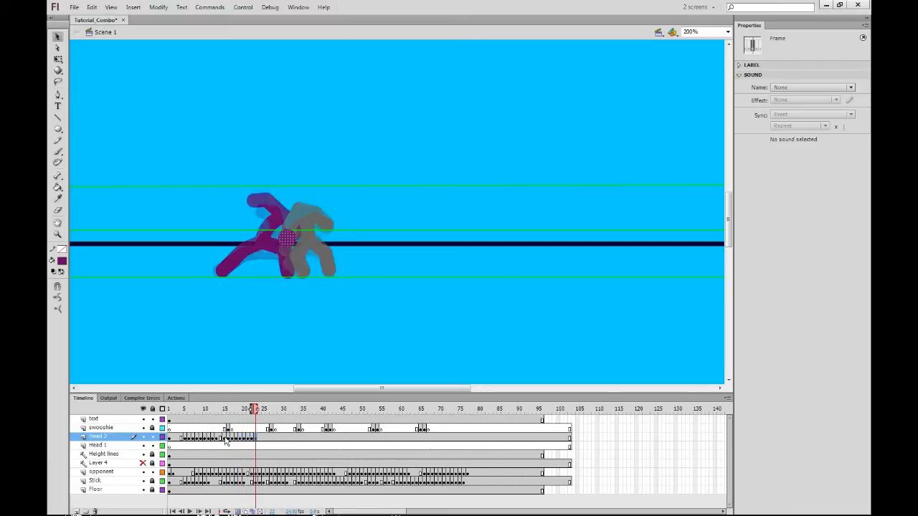
{"action": "key", "text": "Up"}
{"action": "key", "text": "Up"}
{"action": "key", "text": "Up"}
{"action": "key", "text": "Up"}
{"action": "key", "text": "Up"}
{"action": "key", "text": "Up"}
{"action": "key", "text": "Up"}
{"action": "key", "text": "Up"}
{"action": "key", "text": "Up"}
{"action": "key", "text": "Up"}
{"action": "key", "text": "Up"}
{"action": "key", "text": "Up"}
{"action": "key", "text": "Up"}
{"action": "key", "text": "Up"}
{"action": "key", "text": "Up"}
{"action": "key", "text": "Up"}
{"action": "key", "text": "Up"}
{"action": "key", "text": "Up"}
{"action": "key", "text": "Up"}
{"action": "key", "text": "Up"}
{"action": "key", "text": "Right"}
{"action": "key", "text": "Right"}
{"action": "key", "text": "Right"}
{"action": "key", "text": "Right"}
{"action": "key", "text": "Right"}
{"action": "key", "text": "Right"}
{"action": "key", "text": "Right"}
{"action": "key", "text": "Right"}
{"action": "key", "text": "Right"}
{"action": "key", "text": "Right"}
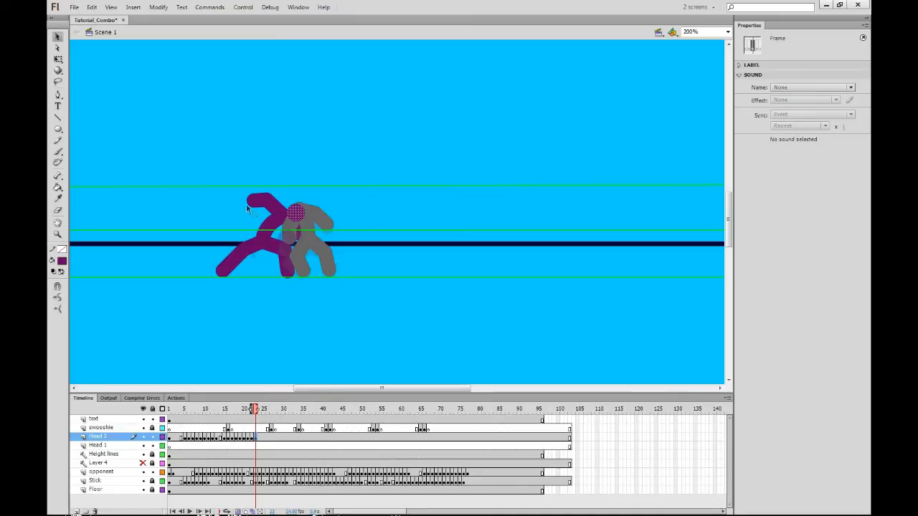
Move the Head 2 layer between the opponent and Stick layers and select its frame 23.
{"action": "left_click_drag", "start_coordinate": [110, 439], "coordinate": [107, 477]}
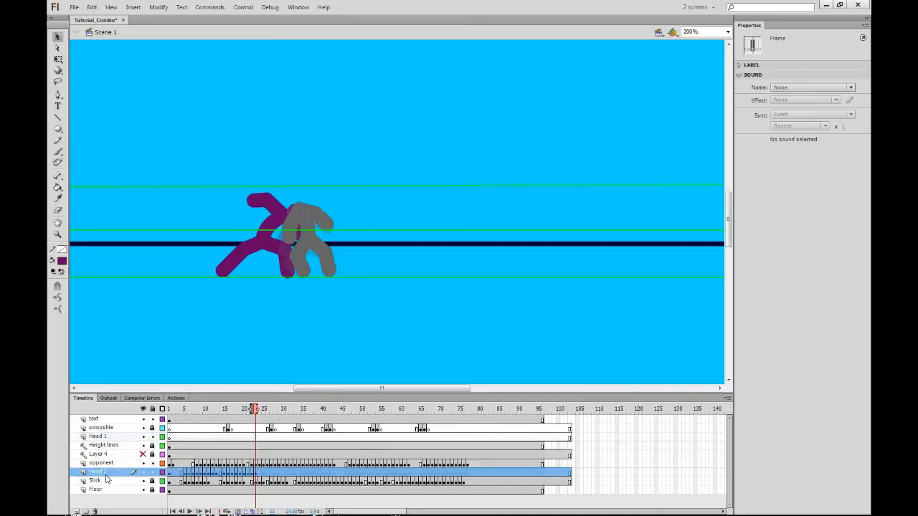
{"action": "left_click", "coordinate": [256, 473]}
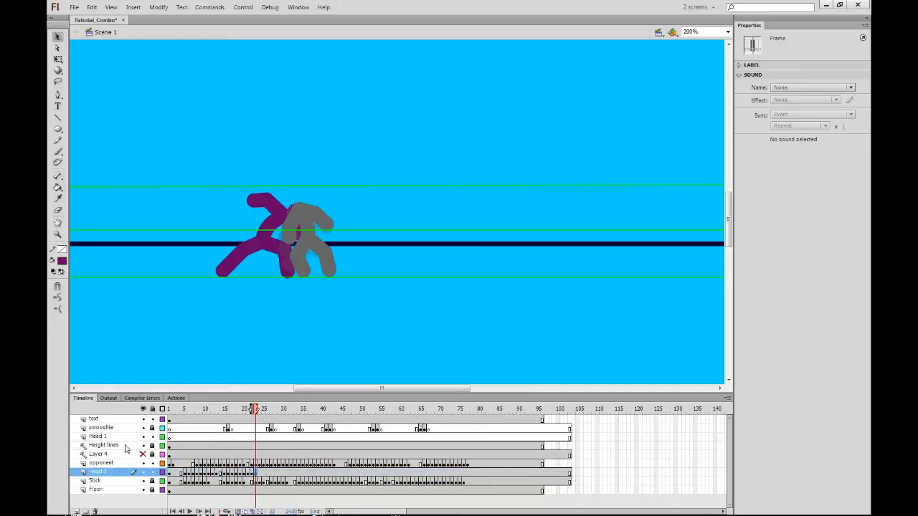
Keyframe the head on frames 24 to 28, raising it with the purple figure's upward strike.
{"action": "key", "text": "F6"}
{"action": "key", "text": "shift+Up"}
{"action": "key", "text": "shift+Up"}
{"action": "key", "text": "shift+Left"}
{"action": "key", "text": "F6"}
{"action": "key", "text": "F6"}
{"action": "key", "text": "Right"}
{"action": "key", "text": "Right"}
{"action": "key", "text": "Right"}
{"action": "key", "text": "F6"}
{"action": "key", "text": "shift+Up"}
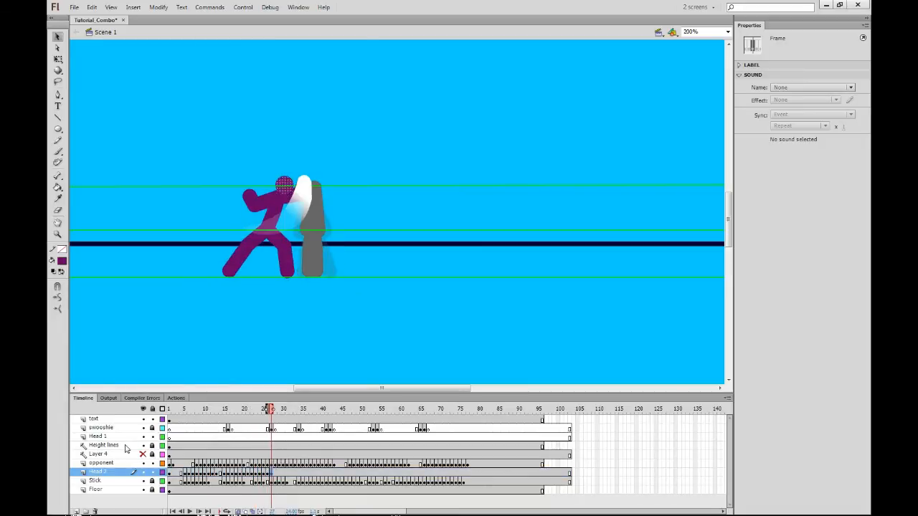
{"action": "key", "text": "F6"}
{"action": "key", "text": "Up"}
{"action": "key", "text": "Up"}
{"action": "left_click", "coordinate": [275, 483]}
{"action": "left_click", "coordinate": [276, 474]}
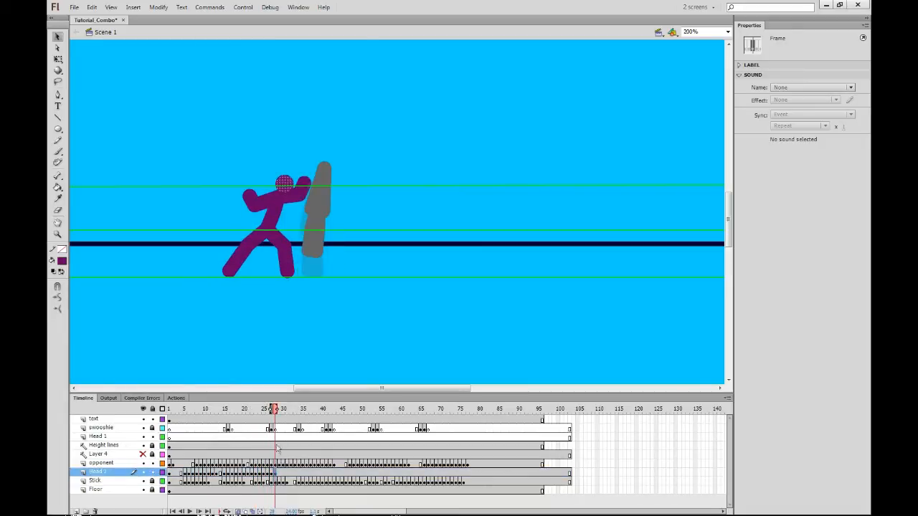
Keyframe the head on frames 29 to 31, adjusting its height to follow the purple figure's spin.
{"action": "left_click", "coordinate": [279, 474]}
{"action": "key", "text": "F6"}
{"action": "key", "text": "shift+Up"}
{"action": "key", "text": "shift+Up"}
{"action": "key", "text": "Down"}
{"action": "key", "text": "Down"}
{"action": "key", "text": "Down"}
{"action": "key", "text": "Down"}
{"action": "key", "text": "Down"}
{"action": "key", "text": "F6"}
{"action": "key", "text": "F6"}
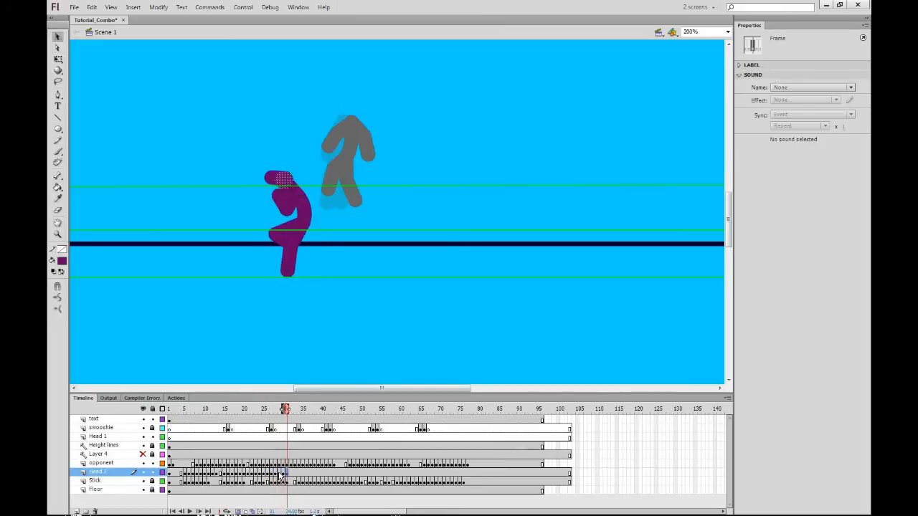
{"action": "key", "text": "Down"}
{"action": "key", "text": "Down"}
Keyframe the head on frames 32 to 35, lowering it and shifting it slightly right with the purple body.
{"action": "key", "text": "F6"}
{"action": "key", "text": "F6"}
{"action": "key", "text": "shift+Down"}
{"action": "key", "text": "Right"}
{"action": "key", "text": "Right"}
{"action": "key", "text": "Right"}
{"action": "key", "text": "Right"}
{"action": "key", "text": "F6"}
{"action": "key", "text": "shift+Down"}
{"action": "key", "text": "F6"}
{"action": "key", "text": "shift+Down"}
Keyframe the head on frames 36 to 39, moving it right and down as the purple figure dashes toward the opponent.
{"action": "key", "text": "F6"}
{"action": "key", "text": "shift+Right"}
{"action": "key", "text": "F6"}
{"action": "key", "text": "shift+Right"}
{"action": "key", "text": "shift+Right"}
{"action": "key", "text": "F6"}
{"action": "key", "text": "shift+Right"}
{"action": "key", "text": "shift+Right"}
{"action": "key", "text": "shift+Right"}
{"action": "key", "text": "shift+Down"}
{"action": "key", "text": "F6"}
{"action": "key", "text": "shift+Right"}
{"action": "key", "text": "shift+Right"}
{"action": "key", "text": "shift+Right"}
{"action": "key", "text": "shift+Down"}
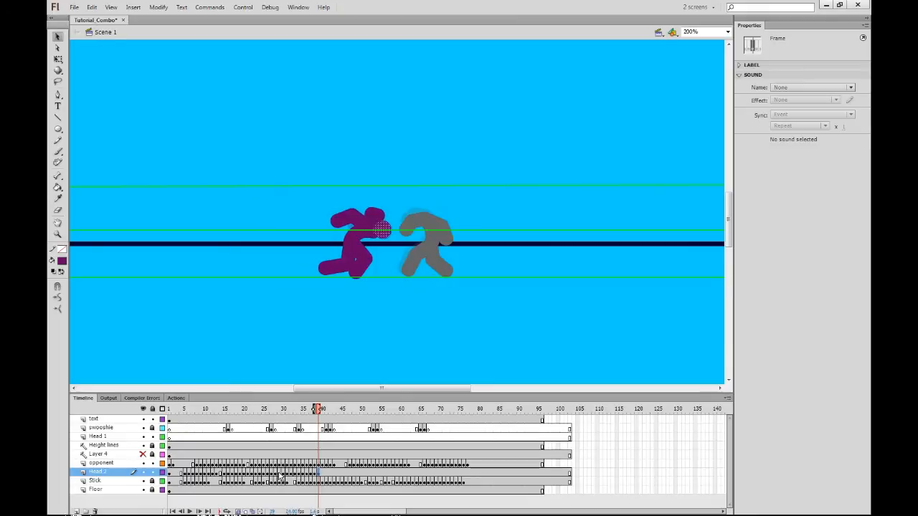
Keyframe the head on frames 40 to 42, shifting it right and raising it as the purple figure starts its jump.
{"action": "key", "text": "F6"}
{"action": "key", "text": "shift+Right"}
{"action": "key", "text": "F6"}
{"action": "key", "text": "shift+Up"}
{"action": "key", "text": "shift+Left"}
{"action": "key", "text": "shift+Up"}
{"action": "key", "text": "shift+Up"}
{"action": "key", "text": "F6"}
{"action": "key", "text": "shift+Up"}
{"action": "key", "text": "shift+Up"}
{"action": "key", "text": "shift+Up"}
{"action": "key", "text": "shift+Up"}
{"action": "key", "text": "shift+Up"}
{"action": "key", "text": "shift+Right"}
{"action": "key", "text": "shift+Right"}
Keyframe the head on frames 43 and 44, moving it up and right onto the purple body during the airborne kick.
{"action": "key", "text": "F6"}
{"action": "key", "text": "shift+Up"}
{"action": "key", "text": "shift+Up"}
{"action": "key", "text": "shift+Up"}
{"action": "key", "text": "shift+Up"}
{"action": "key", "text": "shift+Right"}
{"action": "key", "text": "shift+Right"}
{"action": "key", "text": "shift+Left"}
{"action": "key", "text": "shift+Up"}
{"action": "key", "text": "shift+Up"}
{"action": "key", "text": "F6"}
{"action": "key", "text": "shift+Right"}
{"action": "key", "text": "shift+Up"}
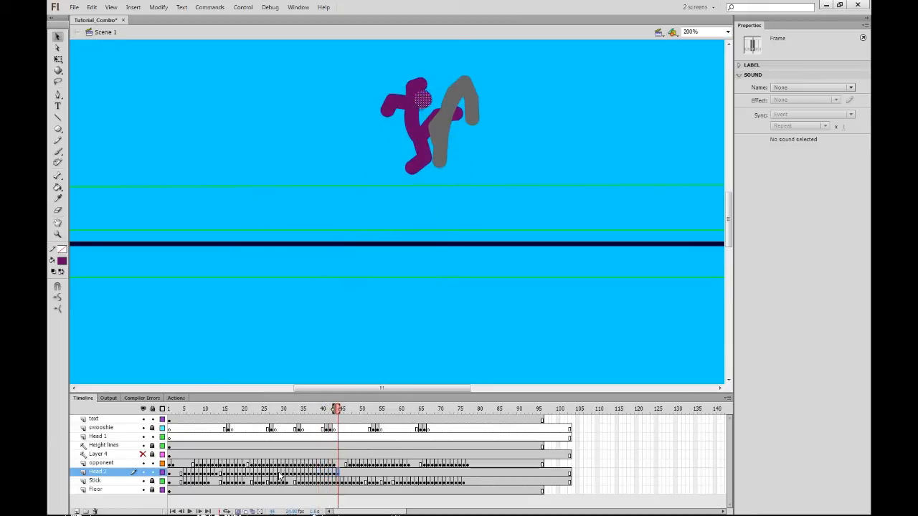
Keyframe the purple head on frames 45 to 47, raising it and shifting it right with the airborne body.
{"action": "key", "text": "F6"}
{"action": "key", "text": "shift+Up"}
{"action": "key", "text": "shift+Up"}
{"action": "key", "text": "F6"}
{"action": "key", "text": "shift+Right"}
{"action": "key", "text": "shift+Right"}
{"action": "key", "text": "F6"}
{"action": "key", "text": "shift+Right"}
{"action": "key", "text": "shift+Right"}
{"action": "key", "text": "shift+Right"}
{"action": "key", "text": "shift+Down"}
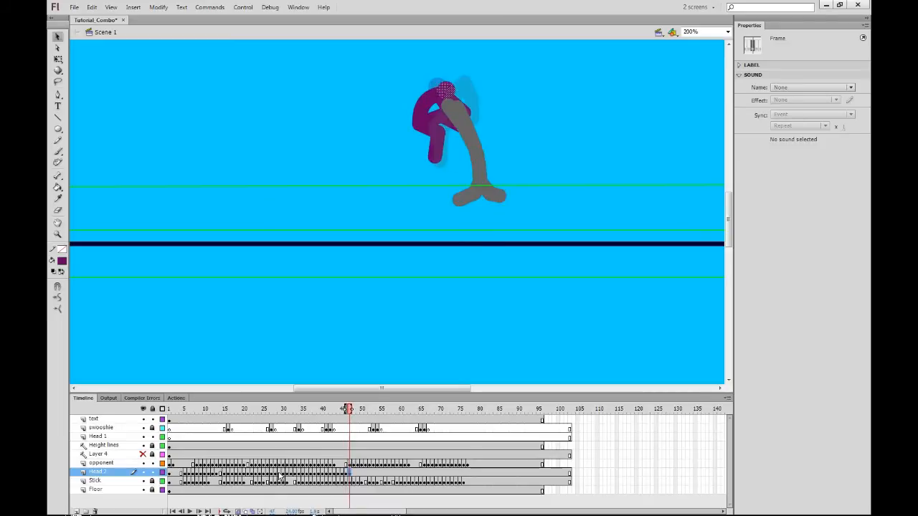
Keyframe the purple head on frames 48 to 51, moving it right and down as the body turns over in the air.
{"action": "key", "text": "F6"}
{"action": "key", "text": "shift+Right"}
{"action": "key", "text": "shift+Right"}
{"action": "key", "text": "shift+Right"}
{"action": "key", "text": "shift+Down"}
{"action": "key", "text": "shift+Down"}
{"action": "key", "text": "shift+Down"}
{"action": "key", "text": "shift+Down"}
{"action": "key", "text": "F6"}
{"action": "key", "text": "F6"}
{"action": "key", "text": "shift+Down"}
{"action": "key", "text": "shift+Down"}
{"action": "key", "text": "F6"}
{"action": "key", "text": "shift+Down"}
Keyframe the purple head on frames 52 to 54, moving it up and left onto the upside-down body during the flip kick.
{"action": "key", "text": "F6"}
{"action": "key", "text": "shift+Up"}
{"action": "key", "text": "shift+Up"}
{"action": "key", "text": "shift+Up"}
{"action": "key", "text": "shift+Up"}
{"action": "key", "text": "shift+Up"}
{"action": "key", "text": "shift+Up"}
{"action": "key", "text": "shift+Left"}
{"action": "key", "text": "shift+Left"}
{"action": "key", "text": "shift+Left"}
{"action": "key", "text": "shift+Left"}
{"action": "key", "text": "shift+Left"}
{"action": "key", "text": "shift+Left"}
{"action": "key", "text": "shift+Right"}
{"action": "key", "text": "shift+Down"}
{"action": "key", "text": "F6"}
{"action": "key", "text": "F6"}
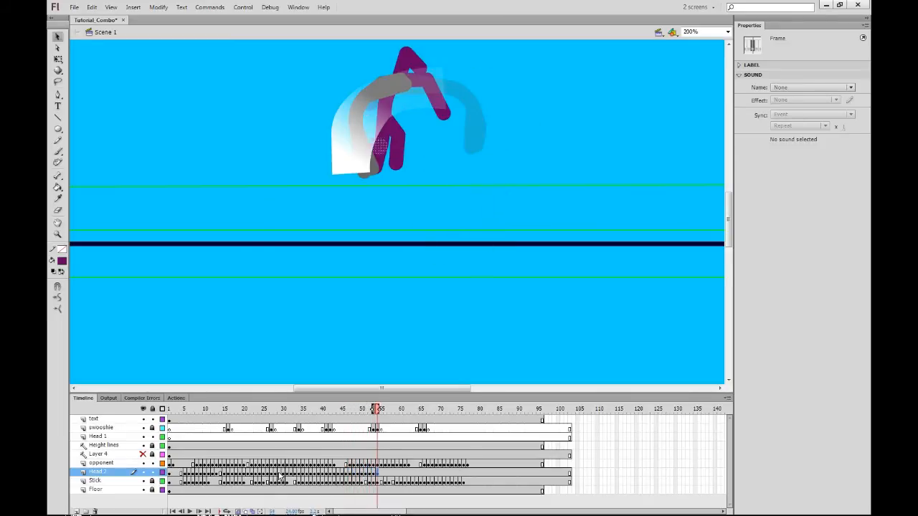
{"action": "key", "text": "shift+Right"}
{"action": "key", "text": "shift+Up"}
Keyframe the purple head on frames 55 to 57, raising it and shifting it right as the body comes out of the flip.
{"action": "key", "text": "F6"}
{"action": "key", "text": "F6"}
{"action": "key", "text": "shift+Up"}
{"action": "key", "text": "shift+Up"}
{"action": "key", "text": "shift+Up"}
{"action": "key", "text": "shift+Up"}
{"action": "key", "text": "shift+Up"}
{"action": "key", "text": "shift+Up"}
{"action": "key", "text": "shift+Right"}
{"action": "key", "text": "shift+Right"}
{"action": "key", "text": "shift+Right"}
{"action": "key", "text": "shift+Down"}
{"action": "key", "text": "F6"}
{"action": "key", "text": "shift+Up"}
{"action": "key", "text": "shift+Up"}
{"action": "key", "text": "shift+Left"}
Keyframe the purple head on frames 58 to 60, moving it up and left with the rising body.
{"action": "key", "text": "F6"}
{"action": "key", "text": "F6"}
{"action": "key", "text": "shift+Up"}
{"action": "key", "text": "shift+Up"}
{"action": "key", "text": "shift+Up"}
{"action": "key", "text": "shift+Up"}
{"action": "key", "text": "shift+Left"}
{"action": "key", "text": "shift+Left"}
{"action": "key", "text": "F6"}
{"action": "key", "text": "shift+Left"}
{"action": "key", "text": "shift+Left"}
{"action": "key", "text": "shift+Left"}
{"action": "key", "text": "shift+Up"}
{"action": "key", "text": "shift+Up"}
Keyframe the purple head on frames 61 to 64, shifting it left and lowering it as the body begins to fall.
{"action": "key", "text": "F6"}
{"action": "key", "text": "shift+Left"}
{"action": "key", "text": "F6"}
{"action": "key", "text": "shift+Down"}
{"action": "key", "text": "shift+Left"}
{"action": "key", "text": "F6"}
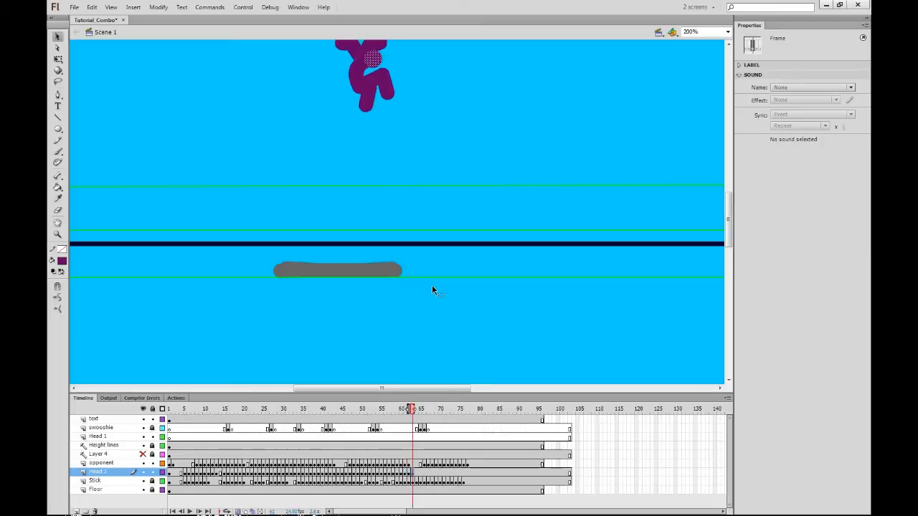
{"action": "key", "text": "shift+Left"}
{"action": "key", "text": "shift+Down"}
{"action": "key", "text": "F6"}
{"action": "key", "text": "shift+Down"}
{"action": "key", "text": "shift+Down"}
{"action": "key", "text": "shift+Down"}
Keyframe the purple head on frames 65 and 66, dropping it steeply onto the body as it lands on the opponent.
{"action": "key", "text": "F6"}
{"action": "key", "text": "shift+Down"}
{"action": "key", "text": "shift+Down"}
{"action": "key", "text": "shift+Down"}
{"action": "key", "text": "shift+Down"}
{"action": "key", "text": "shift+Down"}
{"action": "key", "text": "shift+Down"}
{"action": "key", "text": "shift+Down"}
{"action": "key", "text": "shift+Down"}
{"action": "key", "text": "shift+Down"}
{"action": "key", "text": "F6"}
{"action": "key", "text": "shift+Down"}
{"action": "key", "text": "shift+Down"}
{"action": "key", "text": "shift+Down"}
{"action": "key", "text": "shift+Down"}
{"action": "key", "text": "shift+Down"}
{"action": "key", "text": "shift+Down"}
{"action": "key", "text": "shift+Down"}
{"action": "key", "text": "shift+Down"}
{"action": "key", "text": "shift+Down"}
{"action": "key", "text": "shift+Down"}
{"action": "key", "text": "shift+Down"}
{"action": "key", "text": "shift+Down"}
{"action": "key", "text": "shift+Down"}
{"action": "key", "text": "shift+Down"}
{"action": "key", "text": "shift+Down"}
{"action": "key", "text": "shift+Down"}
{"action": "key", "text": "shift+Down"}
{"action": "key", "text": "shift+Right"}
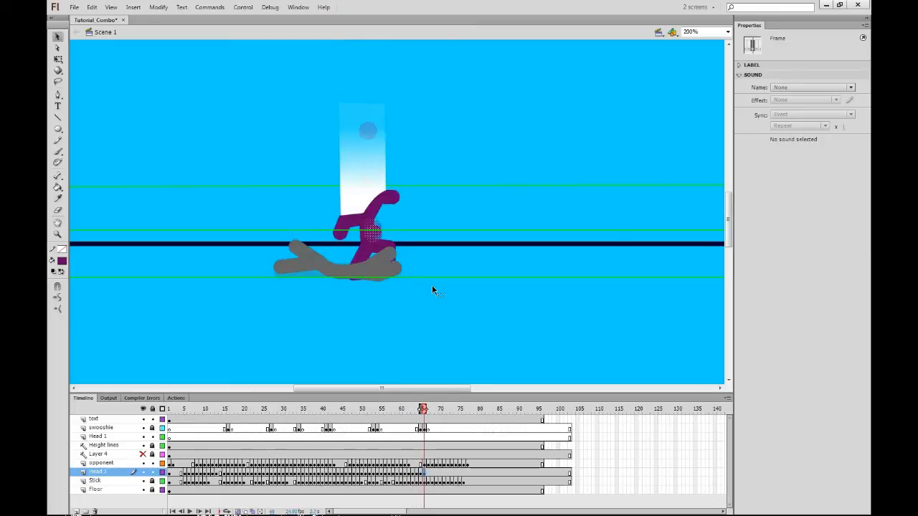
{"action": "key", "text": "shift+Up"}
{"action": "key", "text": "shift+Up"}
Keyframe the purple head on frames 67 to 73, lowering it into the landing crouch and raising it slightly with the body.
{"action": "key", "text": "F6"}
{"action": "key", "text": "shift+Down"}
{"action": "key", "text": "shift+Down"}
{"action": "key", "text": "shift+Down"}
{"action": "key", "text": "F6"}
{"action": "key", "text": "F6"}
{"action": "key", "text": "F6"}
{"action": "key", "text": "shift+Up"}
{"action": "key", "text": "shift+Up"}
{"action": "key", "text": "F6"}
{"action": "key", "text": "shift+Up"}
{"action": "key", "text": "shift+Up"}
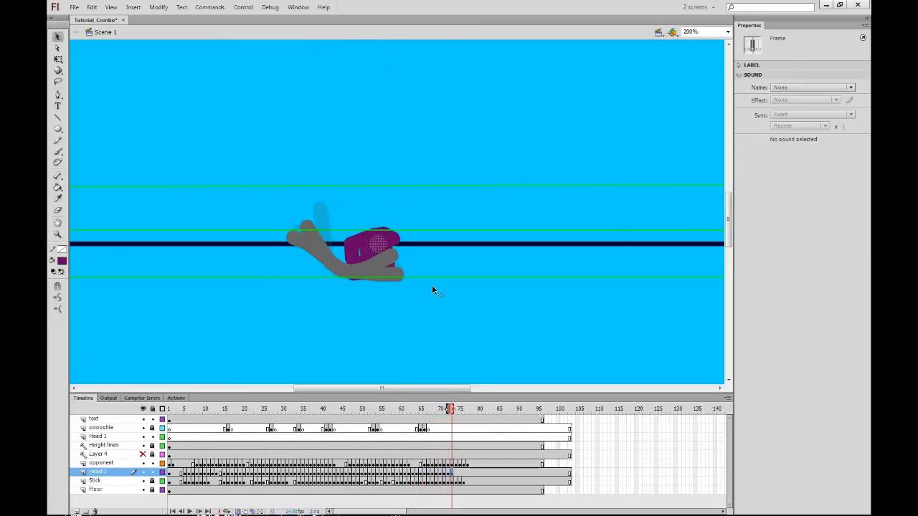
Keyframe the purple head on frames 74 to 82, raising it with the recovering body and holding it in the kneeling pose.
{"action": "key", "text": "F6"}
{"action": "key", "text": "shift+Up"}
{"action": "key", "text": "shift+Left"}
{"action": "key", "text": "F6"}
{"action": "key", "text": "shift+Up"}
{"action": "key", "text": "shift+Up"}
{"action": "key", "text": "F6"}
{"action": "key", "text": "F6"}
{"action": "key", "text": "shift+Up"}
{"action": "key", "text": "F6"}
{"action": "key", "text": "F6"}
{"action": "key", "text": "F6"}
{"action": "key", "text": "F6"}
{"action": "key", "text": "F6"}
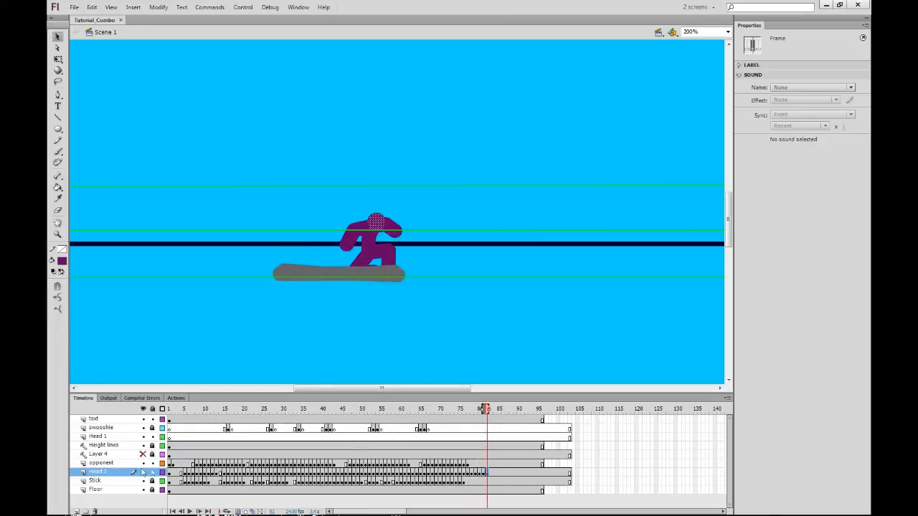
Move the Head 1 layer directly above the opponent layer and draw a 16 px circular head on it in the opponent's grey.
{"action": "left_click_drag", "start_coordinate": [101, 436], "coordinate": [119, 459]}
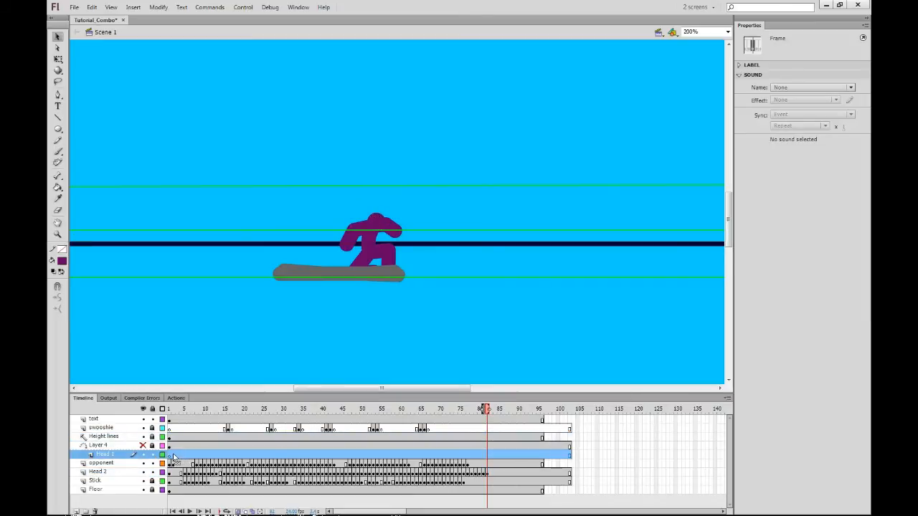
{"action": "left_click", "coordinate": [172, 456]}
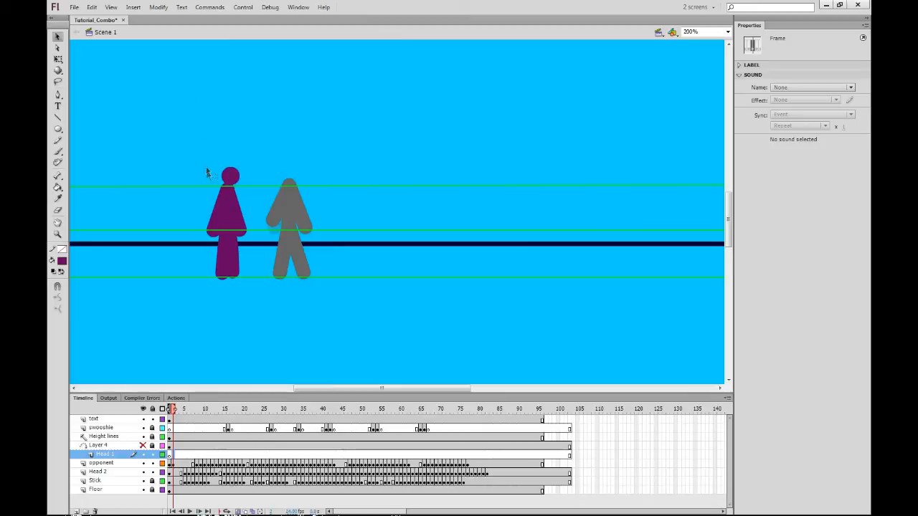
{"action": "left_click", "coordinate": [63, 260]}
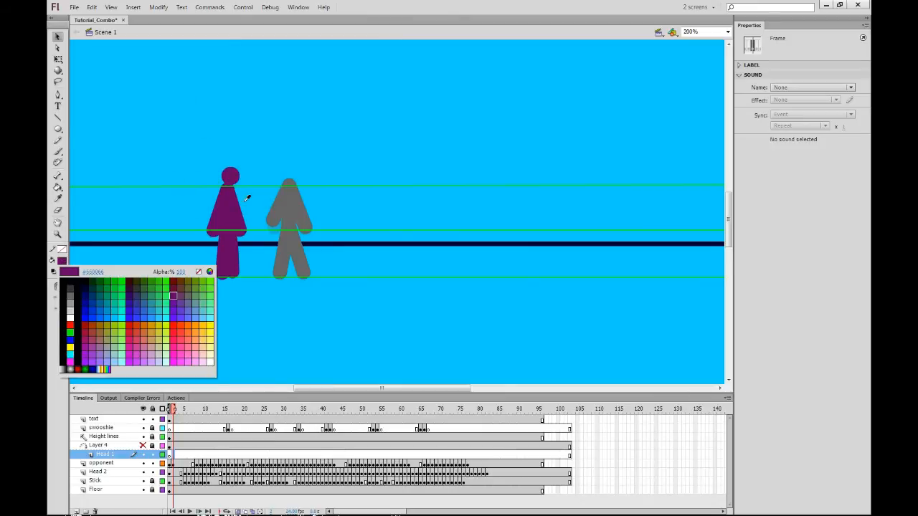
{"action": "left_click", "coordinate": [295, 197]}
{"action": "key", "text": "o"}
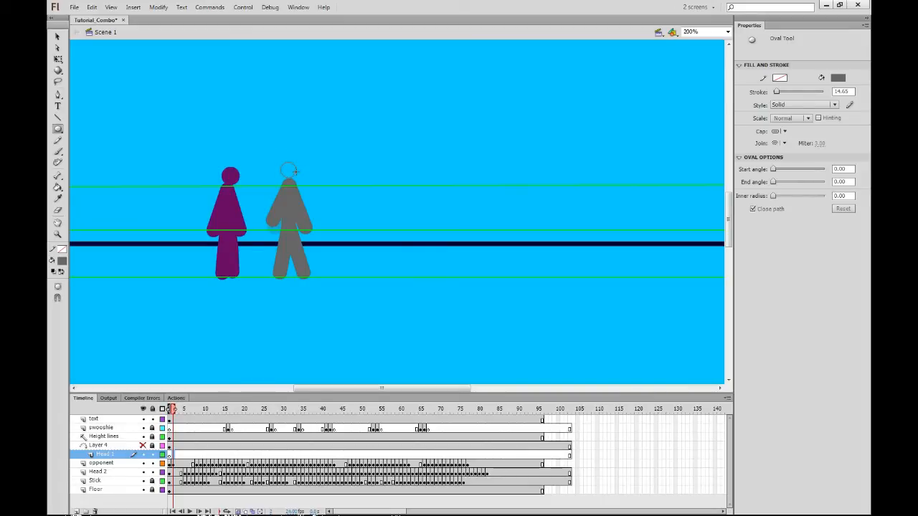
{"action": "left_click_drag", "start_coordinate": [295, 172], "coordinate": [297, 172]}
{"action": "key", "text": "v"}
{"action": "left_click", "coordinate": [288, 171]}
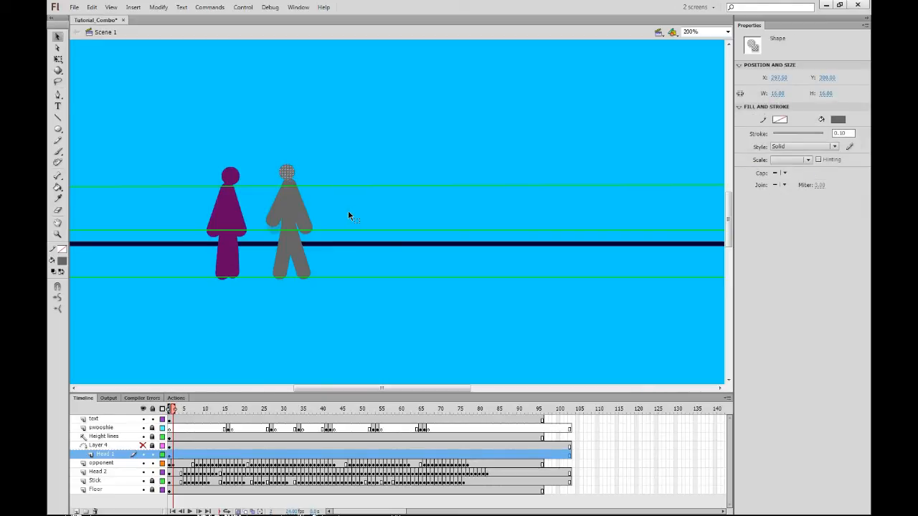
Keyframe the grey head on frames 7 to 13 of the Head 1 layer, lowering it with the opponent's body.
{"action": "left_click", "coordinate": [196, 454]}
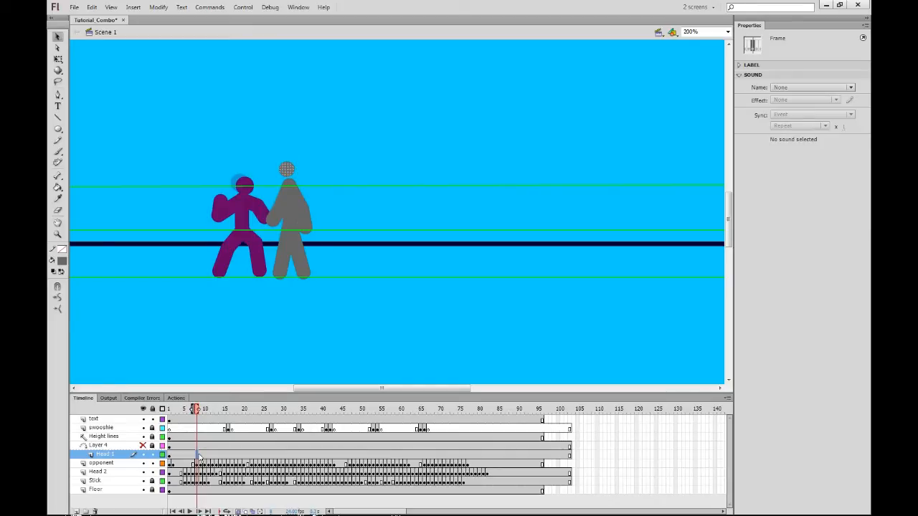
{"action": "key", "text": "Right"}
{"action": "key", "text": "Right"}
{"action": "key", "text": "Right"}
{"action": "key", "text": "Right"}
{"action": "key", "text": "Right"}
{"action": "key", "text": "Right"}
{"action": "key", "text": "Right"}
{"action": "key", "text": "Right"}
{"action": "key", "text": "Right"}
{"action": "key", "text": "Right"}
{"action": "key", "text": "Left"}
{"action": "key", "text": "Left"}
{"action": "key", "text": "Left"}
{"action": "key", "text": "F6"}
{"action": "key", "text": "shift+Down"}
{"action": "key", "text": "F6"}
{"action": "key", "text": "F6"}
{"action": "key", "text": "shift+Down"}
{"action": "key", "text": "shift+Right"}
{"action": "key", "text": "F6"}
{"action": "key", "text": "F6"}
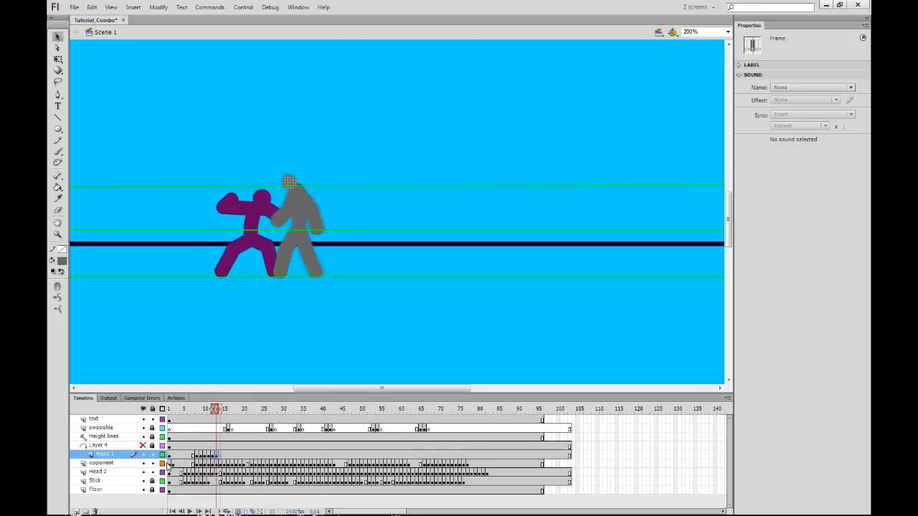
Keyframe the grey head on frames 14 to 18, dropping it as the opponent doubles over.
{"action": "key", "text": "F6"}
{"action": "key", "text": "F6"}
{"action": "key", "text": "F6"}
{"action": "key", "text": "shift+Down"}
{"action": "key", "text": "F6"}
{"action": "key", "text": "shift+Down"}
{"action": "key", "text": "shift+Down"}
{"action": "key", "text": "shift+Down"}
{"action": "key", "text": "shift+Down"}
{"action": "key", "text": "F6"}
{"action": "key", "text": "shift+Down"}
Keyframe the grey head on frames 19 to 23, nudging it slightly lower on the bent body.
{"action": "key", "text": "F6"}
{"action": "key", "text": "F6"}
{"action": "key", "text": "F6"}
{"action": "key", "text": "F6"}
{"action": "key", "text": "shift+Down"}
{"action": "key", "text": "F6"}
Keyframe the grey head on frames 24 to 26, raising it as the opponent starts to rise.
{"action": "key", "text": "F6"}
{"action": "key", "text": "shift+Up"}
{"action": "key", "text": "shift+Up"}
{"action": "key", "text": "F6"}
{"action": "key", "text": "shift+Up"}
{"action": "key", "text": "F6"}
{"action": "key", "text": "shift+Up"}
Keyframe the grey head on frames 27 to 29, moving it right and upward with the launched opponent.
{"action": "key", "text": "F6"}
{"action": "key", "text": "shift+Right"}
{"action": "key", "text": "F6"}
{"action": "key", "text": "shift+Right"}
{"action": "key", "text": "shift+Up"}
{"action": "key", "text": "F6"}
{"action": "key", "text": "shift+Up"}
{"action": "key", "text": "shift+Up"}
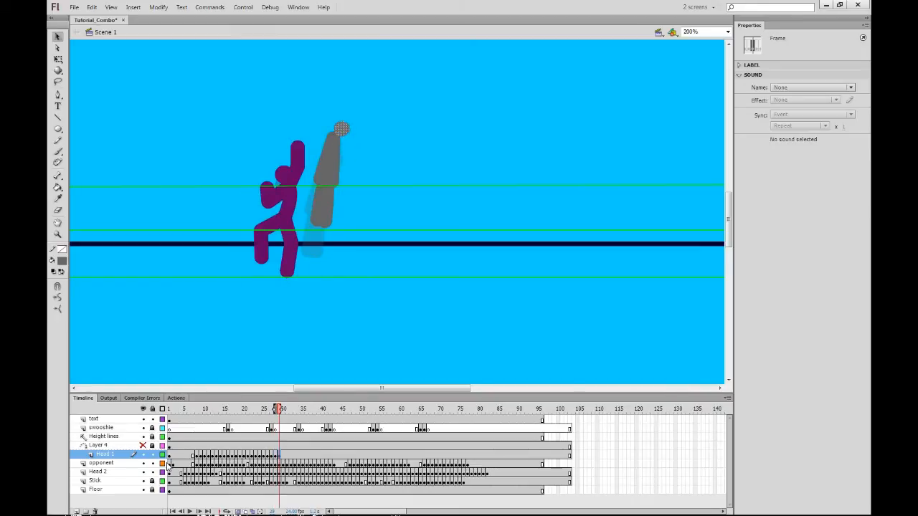
Keyframe the grey head on frames 30 to 32, following the opponent through the peak of the launch.
{"action": "key", "text": "F6"}
{"action": "key", "text": "shift+Up"}
{"action": "key", "text": "shift+Up"}
{"action": "key", "text": "shift+Right"}
{"action": "key", "text": "F6"}
{"action": "key", "text": "F6"}
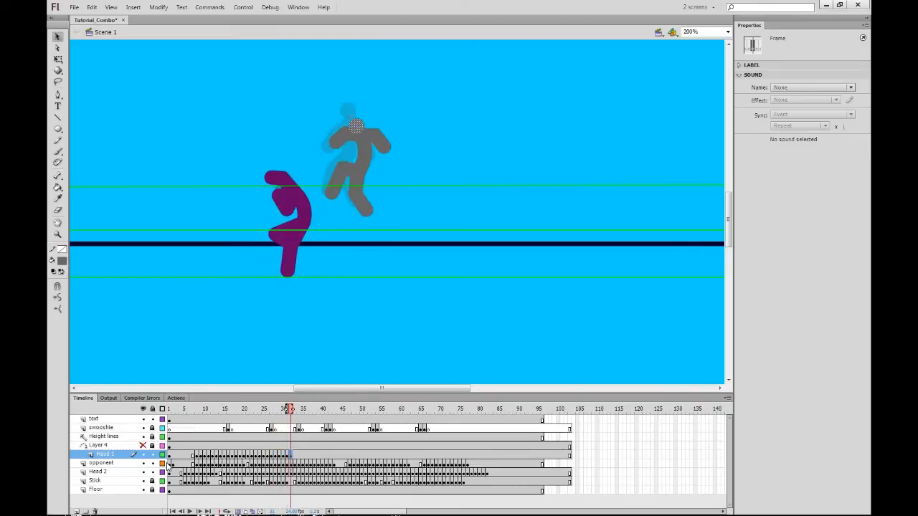
Keyframe the grey head on frames 33 and 34, dropping it steeply with the falling opponent.
{"action": "key", "text": "F6"}
{"action": "key", "text": "shift+Down"}
{"action": "key", "text": "shift+Down"}
{"action": "key", "text": "shift+Down"}
{"action": "key", "text": "shift+Down"}
{"action": "key", "text": "shift+Down"}
{"action": "key", "text": "shift+Down"}
{"action": "key", "text": "F6"}
{"action": "key", "text": "shift+Down"}
{"action": "key", "text": "shift+Down"}
{"action": "key", "text": "shift+Down"}
{"action": "key", "text": "shift+Down"}
{"action": "key", "text": "shift+Down"}
{"action": "key", "text": "shift+Down"}
Keyframe the grey head on frames 35 to 37, shifting it right onto the hunched opponent's body.
{"action": "key", "text": "F6"}
{"action": "key", "text": "shift+Right"}
{"action": "key", "text": "shift+Right"}
{"action": "key", "text": "shift+Right"}
{"action": "key", "text": "F6"}
{"action": "key", "text": "F6"}
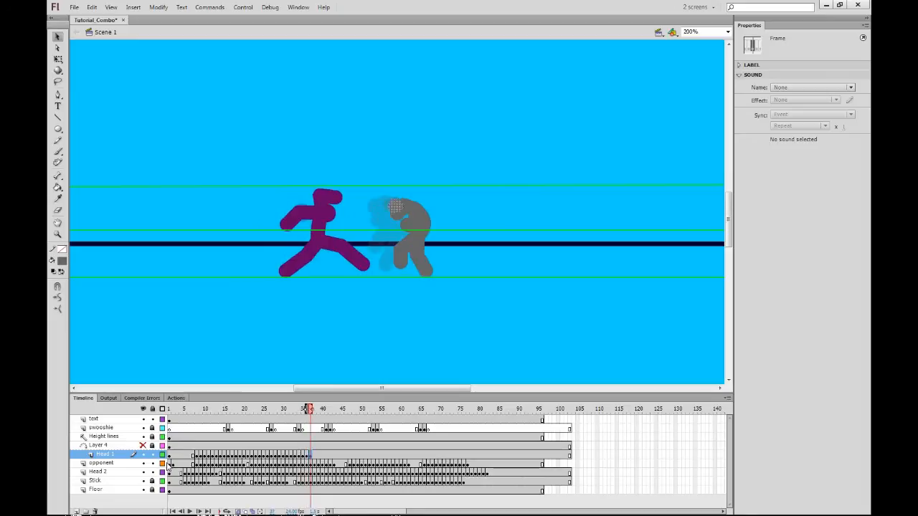
Keyframe the grey head on frames 38 to 44, moving it up and right with the kicked opponent.
{"action": "key", "text": "F6"}
{"action": "key", "text": "F6"}
{"action": "key", "text": "F6"}
{"action": "key", "text": "F6"}
{"action": "left_click_drag", "start_coordinate": [421, 209], "coordinate": [466, 139]}
{"action": "key", "text": "F6"}
{"action": "key", "text": "F6"}
{"action": "left_click_drag", "start_coordinate": [480, 84], "coordinate": [504, 86]}
{"action": "key", "text": "F6"}
Reshape the opponent's body and arm at frame 44 of the opponent layer to fit the airborne pose.
{"action": "left_click", "coordinate": [339, 464]}
{"action": "key", "text": "q"}
{"action": "key", "text": "ctrl+equal"}
{"action": "left_click", "coordinate": [482, 119]}
{"action": "left_click_drag", "start_coordinate": [394, 201], "coordinate": [496, 113]}
{"action": "left_click_drag", "start_coordinate": [425, 158], "coordinate": [489, 188]}
{"action": "left_click_drag", "start_coordinate": [496, 115], "coordinate": [435, 209]}
{"action": "left_click_drag", "start_coordinate": [490, 188], "coordinate": [452, 179]}
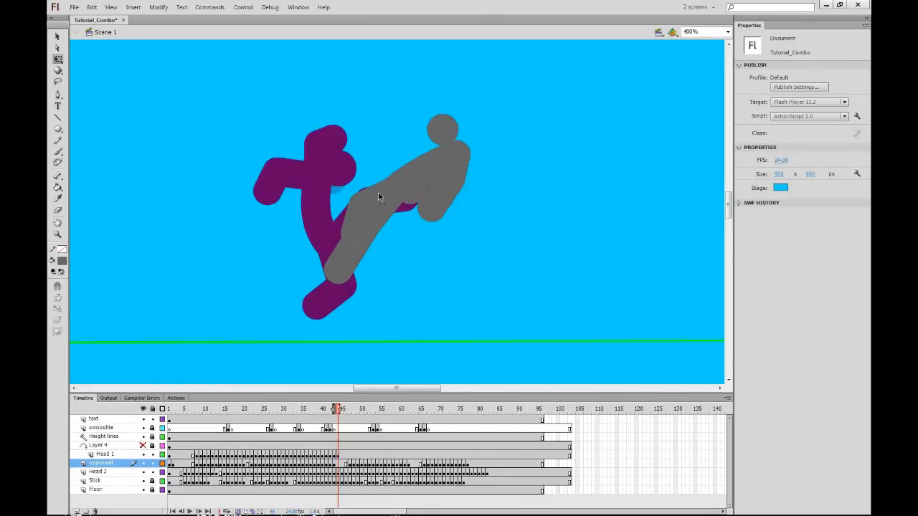
Clear the misplaced keyframe and insert a new opponent keyframe on frame 44.
{"action": "left_click", "coordinate": [338, 457]}
{"action": "key", "text": "F6"}
{"action": "left_click", "coordinate": [338, 465]}
{"action": "left_click", "coordinate": [331, 465]}
{"action": "left_click", "coordinate": [334, 465]}
{"action": "key", "text": "shift+F6"}
{"action": "key", "text": "F6"}
Adjust the opponent's legs and shoulders on frame 44, pushing the upper body further right.
{"action": "left_click_drag", "start_coordinate": [370, 309], "coordinate": [396, 201]}
{"action": "left_click_drag", "start_coordinate": [339, 409], "coordinate": [343, 409]}
{"action": "left_click_drag", "start_coordinate": [459, 129], "coordinate": [475, 153]}
{"action": "left_click", "coordinate": [338, 465]}
{"action": "left_click", "coordinate": [500, 202]}
{"action": "left_click", "coordinate": [339, 465]}
{"action": "left_click_drag", "start_coordinate": [459, 180], "coordinate": [481, 182]}
Keyframe the opponent on frame 45 and bend its legs, waist and arm into a curled airborne pose.
{"action": "key", "text": "F6"}
{"action": "left_click", "coordinate": [505, 159]}
{"action": "left_click_drag", "start_coordinate": [389, 184], "coordinate": [372, 171]}
{"action": "left_click_drag", "start_coordinate": [366, 204], "coordinate": [359, 189]}
{"action": "left_click_drag", "start_coordinate": [381, 202], "coordinate": [369, 190]}
{"action": "left_click_drag", "start_coordinate": [337, 238], "coordinate": [348, 234]}
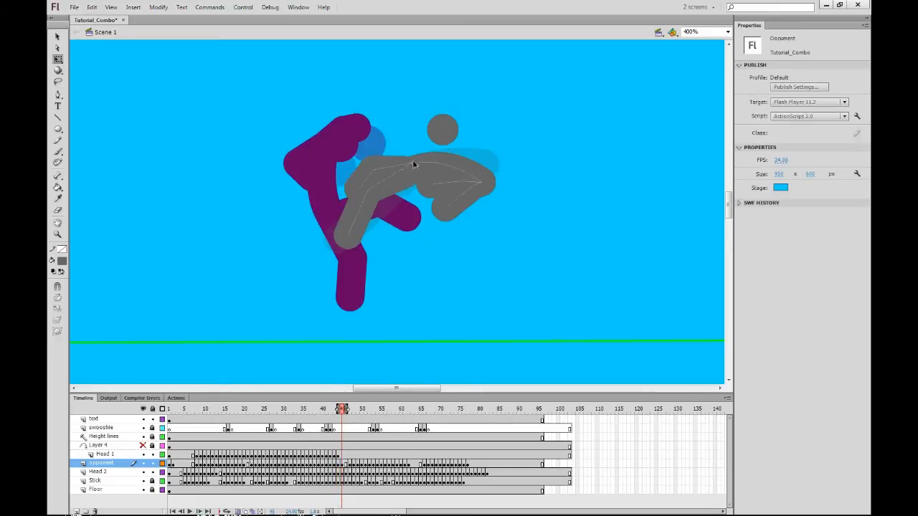
{"action": "left_click_drag", "start_coordinate": [416, 173], "coordinate": [413, 159]}
{"action": "left_click_drag", "start_coordinate": [446, 208], "coordinate": [467, 214]}
{"action": "left_click", "coordinate": [459, 211]}
Lower the opponent's shoulders and waist slightly on frame 45, and rotate the whole body clockwise.
{"action": "key", "text": "v"}
{"action": "left_click", "coordinate": [170, 248]}
{"action": "left_click_drag", "start_coordinate": [481, 182], "coordinate": [481, 188]}
{"action": "left_click_drag", "start_coordinate": [414, 159], "coordinate": [421, 163]}
{"action": "left_click", "coordinate": [342, 465]}
{"action": "key", "text": "q"}
{"action": "left_click_drag", "start_coordinate": [496, 151], "coordinate": [507, 195]}
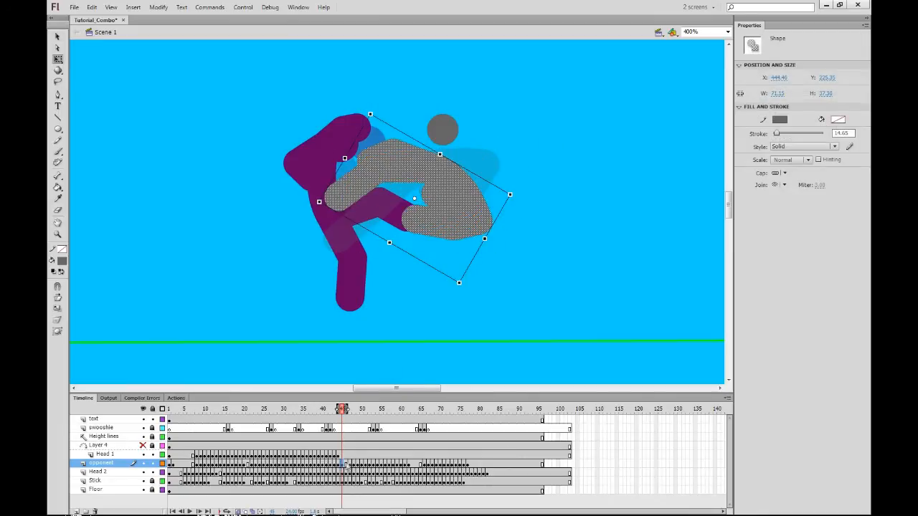
Keyframe the opponent on frame 46, rotate its body further clockwise and adjust the limb pose.
{"action": "left_click", "coordinate": [346, 465]}
{"action": "key", "text": "F6"}
{"action": "left_click_drag", "start_coordinate": [463, 224], "coordinate": [479, 261]}
{"action": "left_click_drag", "start_coordinate": [519, 174], "coordinate": [538, 212]}
{"action": "left_click_drag", "start_coordinate": [462, 276], "coordinate": [470, 286]}
{"action": "key", "text": "v"}
{"action": "left_click", "coordinate": [402, 294]}
{"action": "left_click_drag", "start_coordinate": [363, 202], "coordinate": [393, 194]}
Keyframe the grey head on frames 45 to 47 of the Head 1 layer, moving it along with the flipping opponent.
{"action": "left_click", "coordinate": [342, 456]}
{"action": "key", "text": "q"}
{"action": "key", "text": "F6"}
{"action": "key", "text": "F6"}
{"action": "left_click_drag", "start_coordinate": [448, 132], "coordinate": [459, 364]}
{"action": "key", "text": "F6"}
{"action": "left_click_drag", "start_coordinate": [475, 330], "coordinate": [515, 208]}
Keyframe the grey head on the Head 1 layer up to frame 53, moving it along with the thrown opponent.
{"action": "key", "text": "F6"}
{"action": "key", "text": "F6"}
{"action": "left_click_drag", "start_coordinate": [498, 242], "coordinate": [436, 292]}
{"action": "key", "text": "F6"}
{"action": "key", "text": "F6"}
{"action": "key", "text": "F6"}
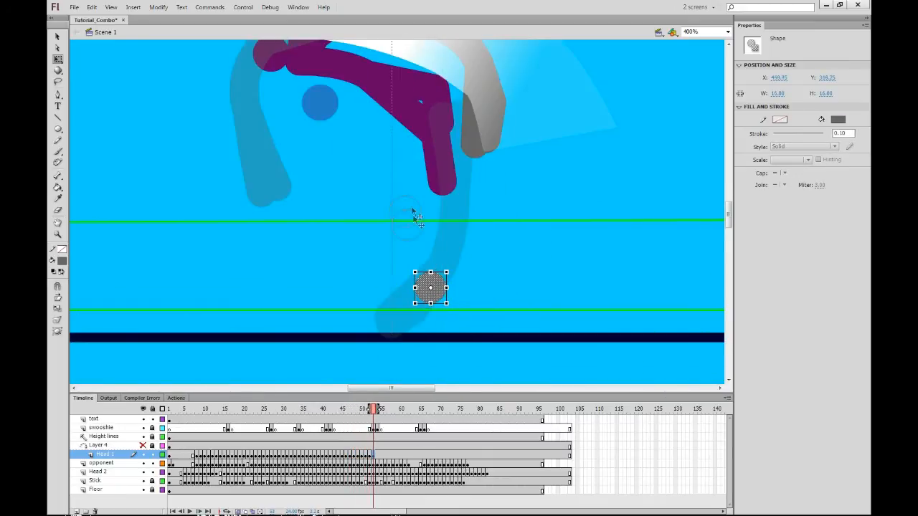
Continue keyframing the grey head on the Head 1 layer through frame 66, following the opponent down to the ground.
{"action": "left_click_drag", "start_coordinate": [492, 84], "coordinate": [495, 84]}
{"action": "key", "text": "F6"}
{"action": "left_click_drag", "start_coordinate": [495, 84], "coordinate": [241, 197]}
{"action": "key", "text": "F6"}
{"action": "key", "text": "F6"}
{"action": "left_click_drag", "start_coordinate": [241, 197], "coordinate": [314, 260]}
{"action": "key", "text": "F6"}
{"action": "key", "text": "F6"}
{"action": "key", "text": "F6"}
{"action": "key", "text": "F6"}
{"action": "key", "text": "F6"}
{"action": "key", "text": "F6"}
{"action": "key", "text": "F6"}
{"action": "key", "text": "F6"}
{"action": "key", "text": "F6"}
{"action": "key", "text": "F6"}
{"action": "key", "text": "F6"}
{"action": "key", "text": "v"}
{"action": "key", "text": "F6"}
{"action": "key", "text": "ctrl+z"}
{"action": "key", "text": "ctrl+z"}
{"action": "key", "text": "ctrl+z"}
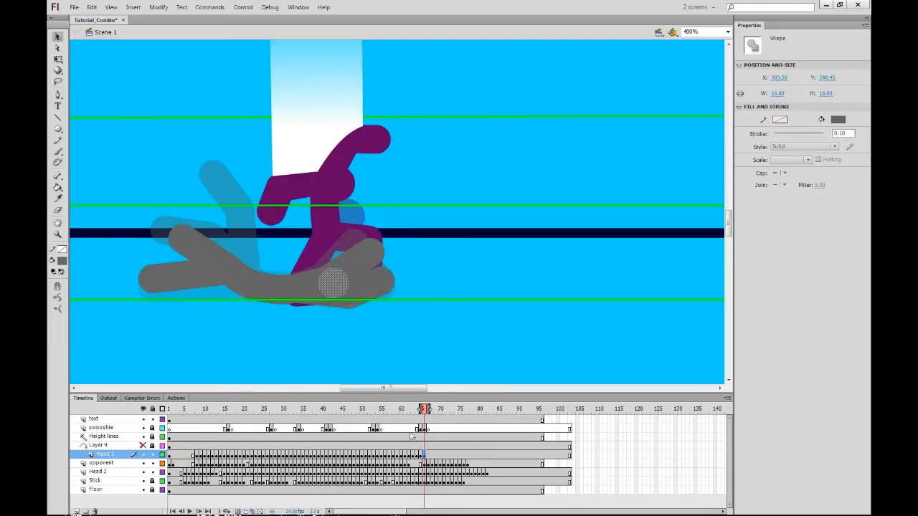
Keyframe the grey head on frame 74 of the Head 1 layer to match the opponent lying on the ground.
{"action": "left_click", "coordinate": [428, 456]}
{"action": "key", "text": "period"}
{"action": "key", "text": "period"}
{"action": "key", "text": "period"}
{"action": "key", "text": "period"}
{"action": "key", "text": "period"}
{"action": "key", "text": "period"}
{"action": "key", "text": "period"}
{"action": "key", "text": "period"}
{"action": "key", "text": "period"}
{"action": "key", "text": "period"}
{"action": "left_click", "coordinate": [455, 455]}
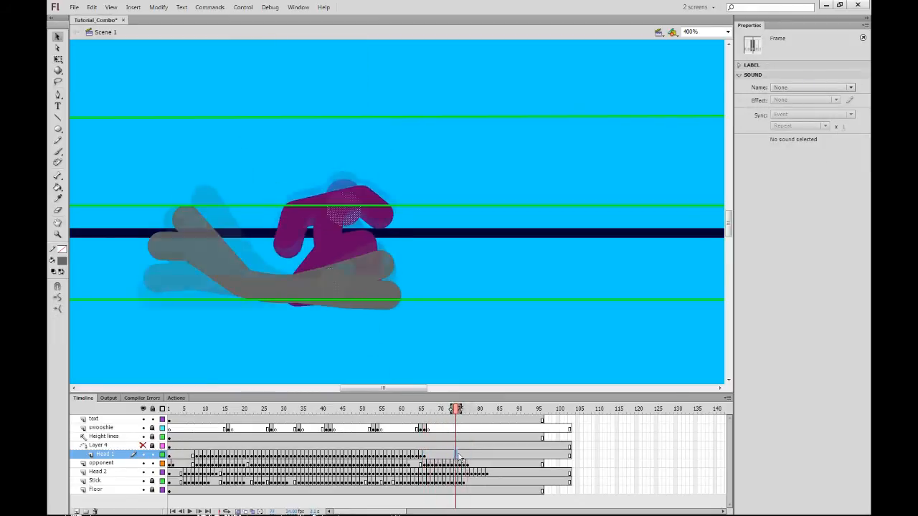
{"action": "left_click", "coordinate": [475, 457]}
{"action": "left_click", "coordinate": [410, 267]}
{"action": "left_click", "coordinate": [464, 457]}
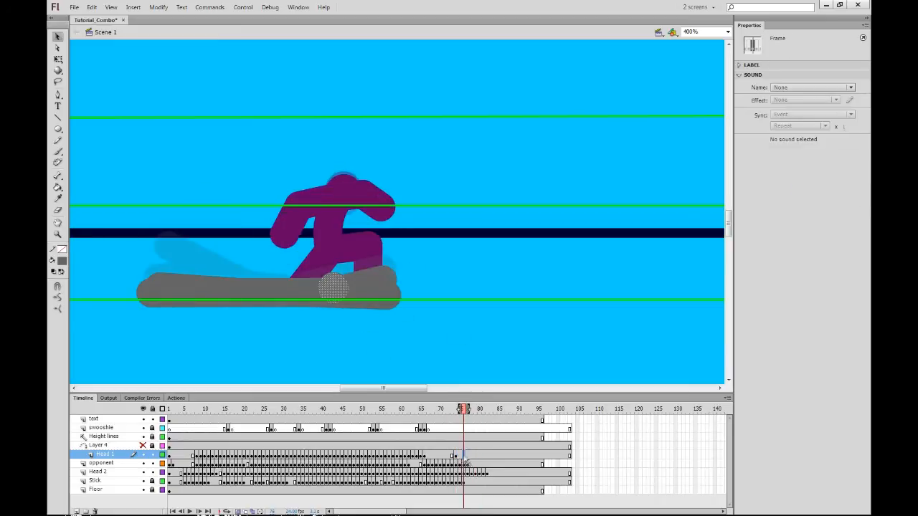
Keyframe the grey head on frame 76 and bend its upper outline inward to form a dent.
{"action": "key", "text": "F6"}
{"action": "key", "text": "ctrl+equal"}
{"action": "key", "text": "ctrl+equal"}
{"action": "left_click", "coordinate": [410, 140]}
{"action": "left_click_drag", "start_coordinate": [382, 152], "coordinate": [427, 148]}
{"action": "left_click", "coordinate": [415, 149]}
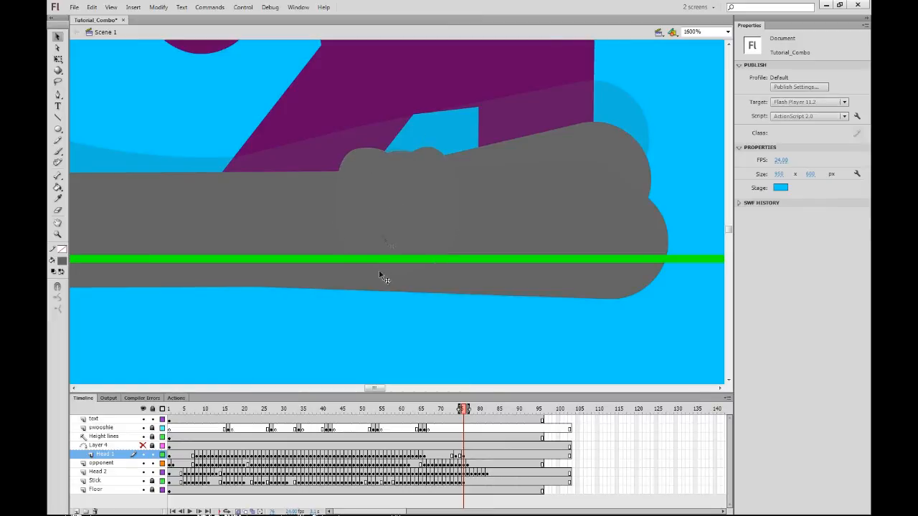
{"action": "key", "text": "ctrl+minus"}
{"action": "key", "text": "ctrl+minus"}
{"action": "left_click_drag", "start_coordinate": [297, 185], "coordinate": [328, 242]}
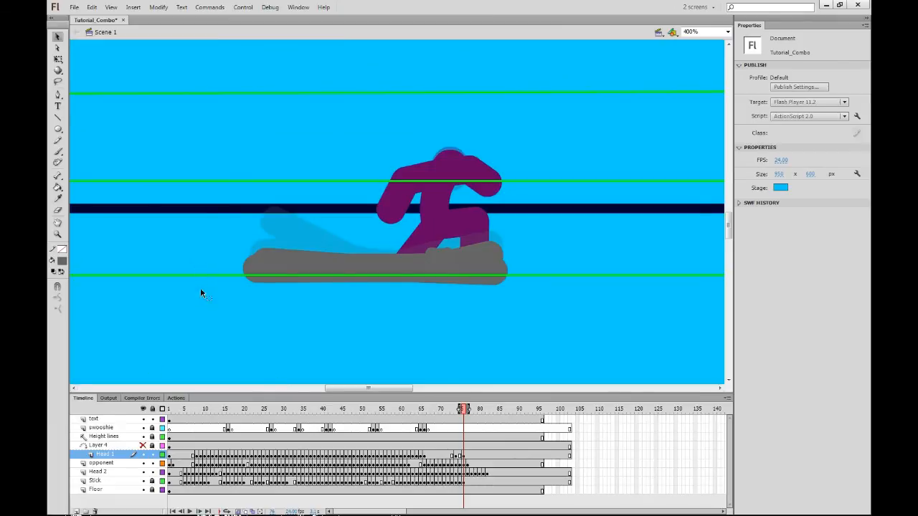
Test the movie, and remove frame 18 from all layers.
{"action": "key", "text": "ctrl+Return"}
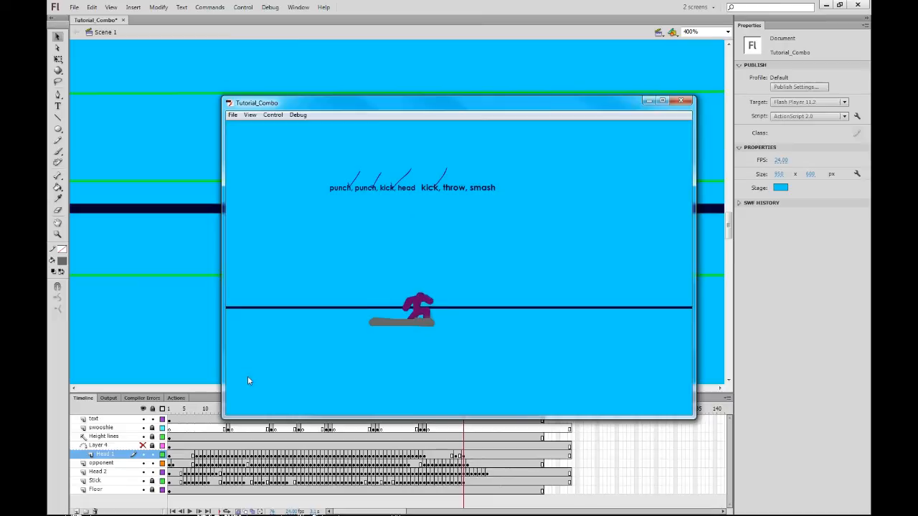
{"action": "key", "text": "ctrl+w"}
{"action": "left_click_drag", "start_coordinate": [183, 410], "coordinate": [238, 415]}
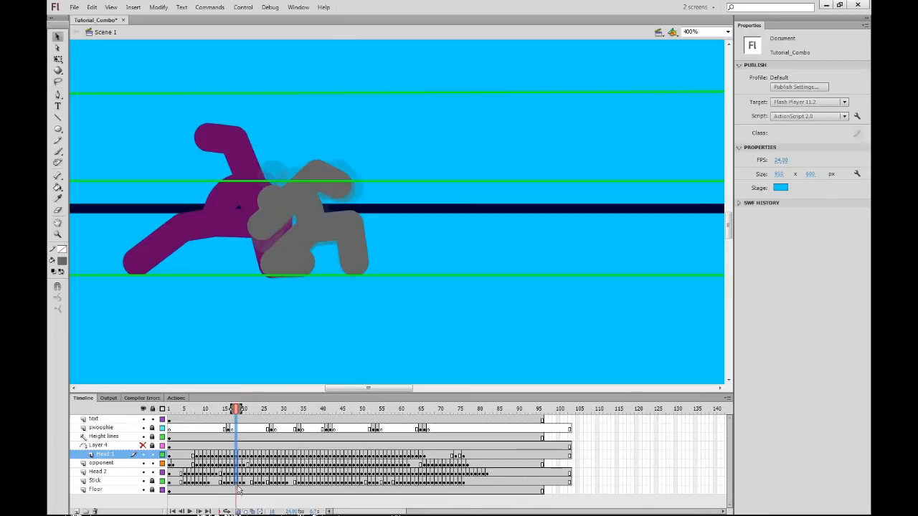
{"action": "left_click_drag", "start_coordinate": [236, 495], "coordinate": [237, 492]}
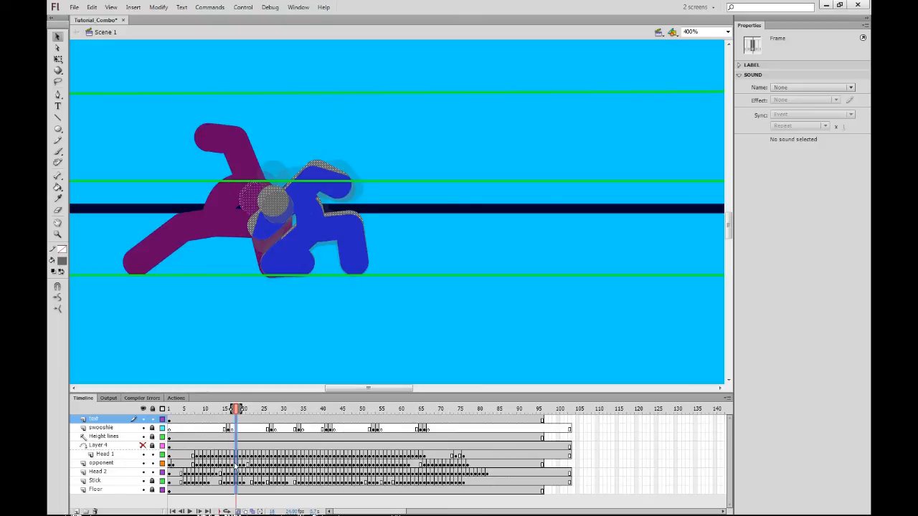
{"action": "right_click", "coordinate": [235, 465]}
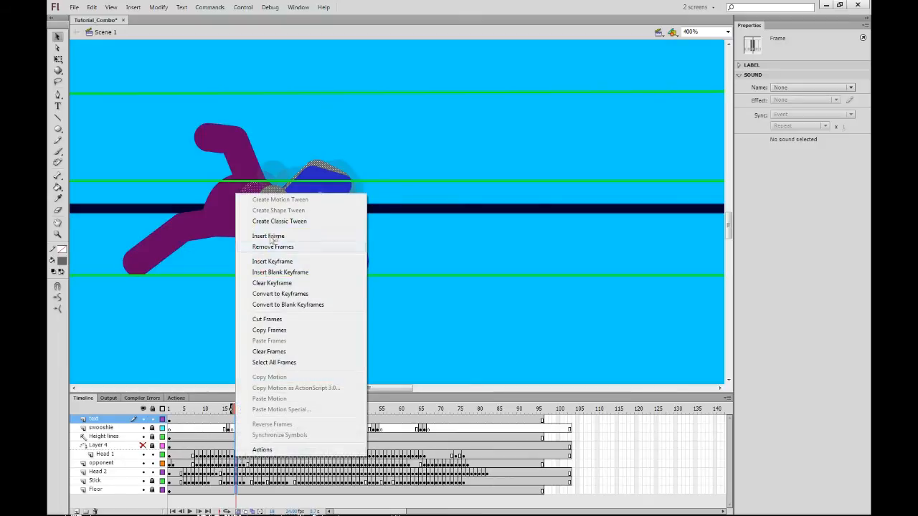
{"action": "left_click", "coordinate": [284, 248]}
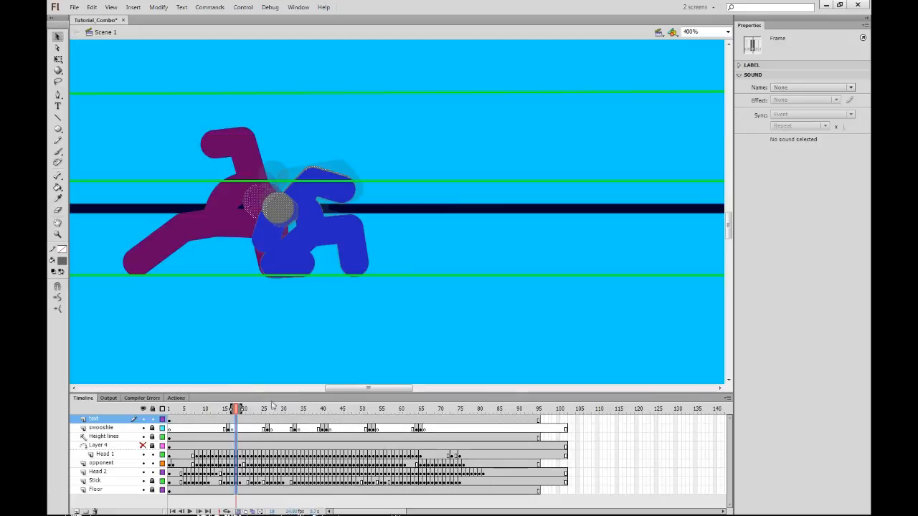
Play the timeline from the beginning, and remove frame 25 from all layers.
{"action": "left_click", "coordinate": [174, 411]}
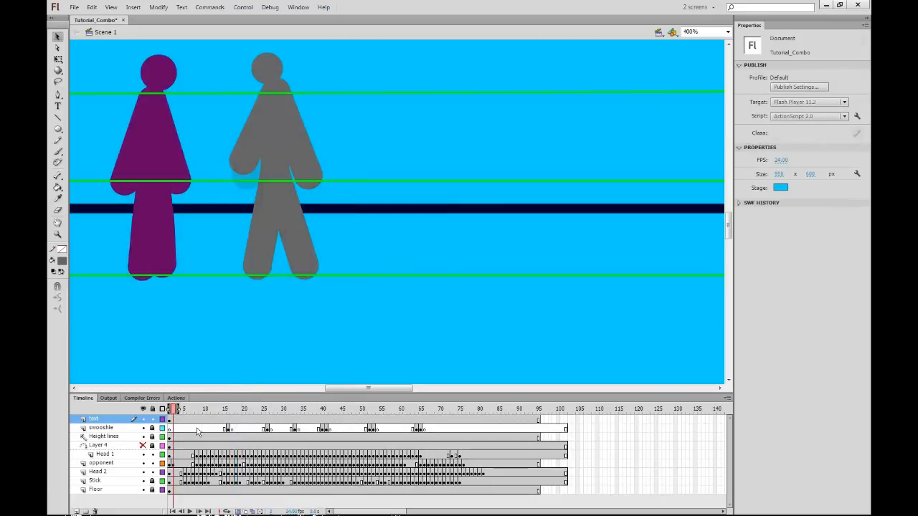
{"action": "key", "text": "Return"}
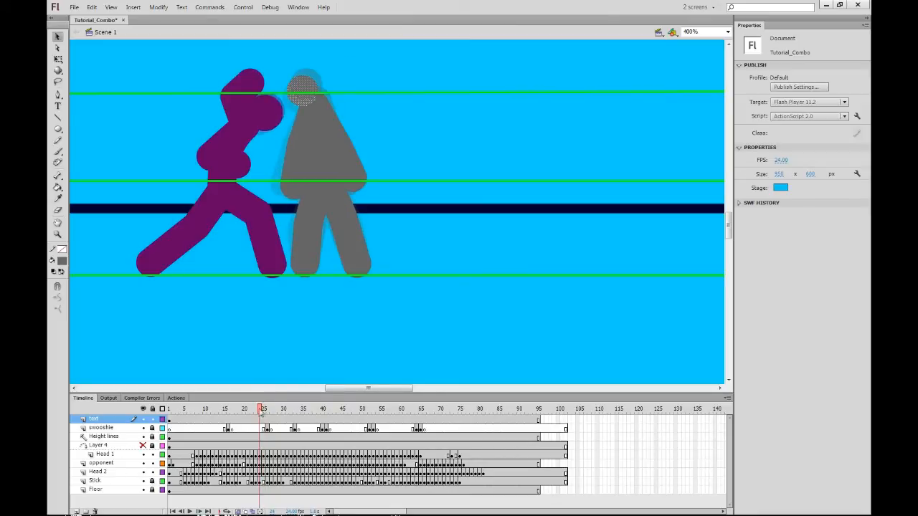
{"action": "left_click_drag", "start_coordinate": [261, 410], "coordinate": [263, 485]}
{"action": "right_click", "coordinate": [265, 475]}
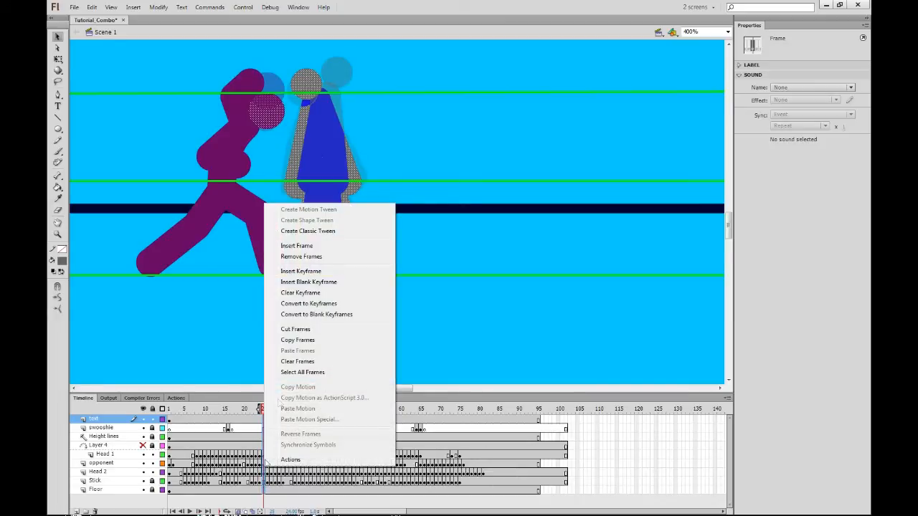
{"action": "left_click", "coordinate": [323, 257]}
Replay the animation from the start, save the file and preview it as a test movie.
{"action": "left_click", "coordinate": [171, 408]}
{"action": "key", "text": "Return"}
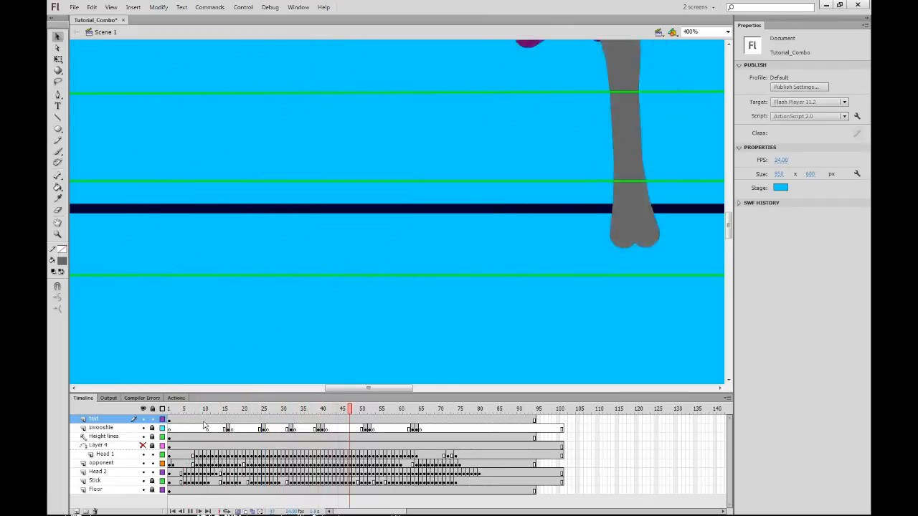
{"action": "key", "text": "ctrl+s"}
{"action": "key", "text": "ctrl+Return"}
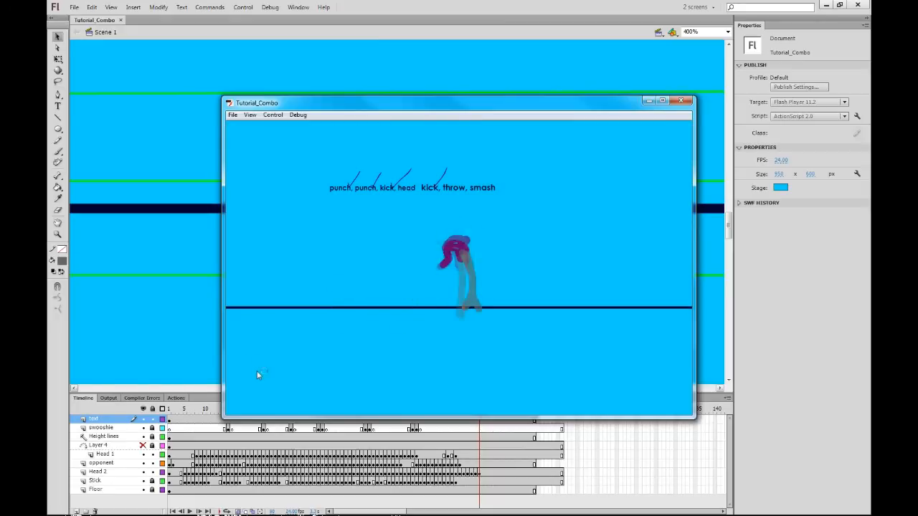
{"action": "left_click", "coordinate": [687, 102]}
Adjust the layer lengths so that every layer ends at frame 101, and save the file.
{"action": "left_click_drag", "start_coordinate": [564, 421], "coordinate": [565, 493]}
{"action": "key", "text": "F5"}
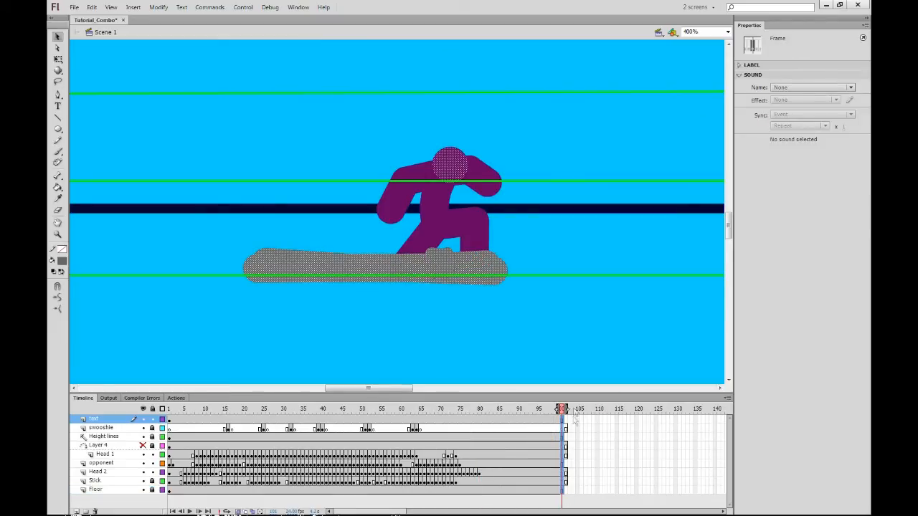
{"action": "left_click", "coordinate": [569, 429]}
{"action": "mouse_move", "coordinate": [569, 431]}
{"action": "left_mouse_down"}
{"action": "mouse_move", "coordinate": [570, 481]}
{"action": "mouse_move", "coordinate": [567, 429]}
{"action": "left_mouse_up"}
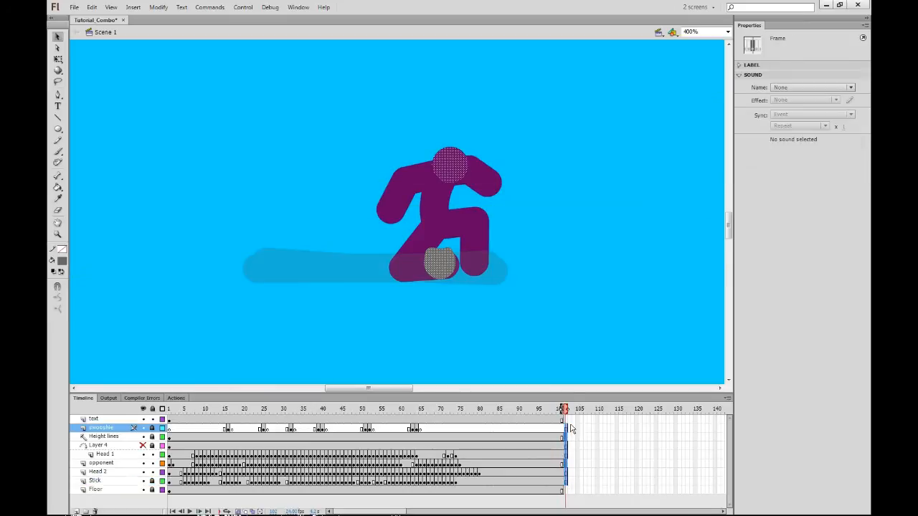
{"action": "right_click", "coordinate": [568, 431]}
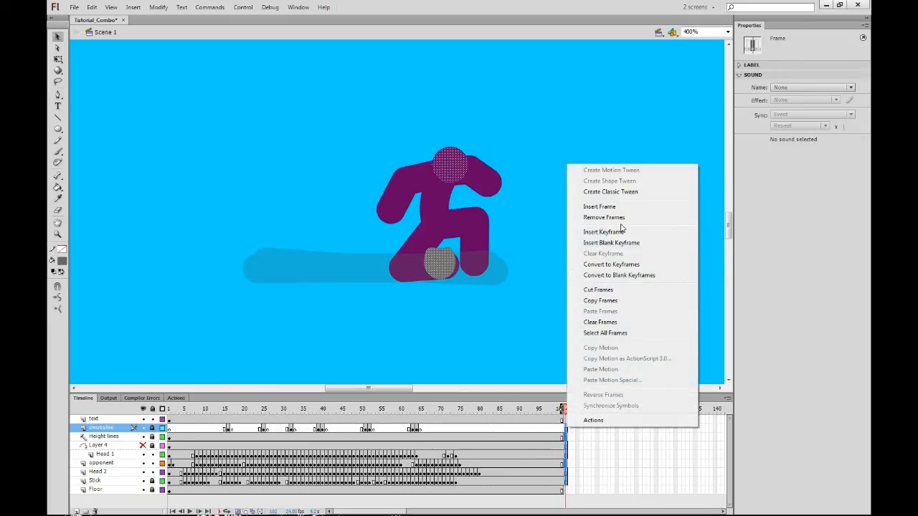
{"action": "left_click", "coordinate": [623, 217]}
{"action": "key", "text": "ctrl+s"}
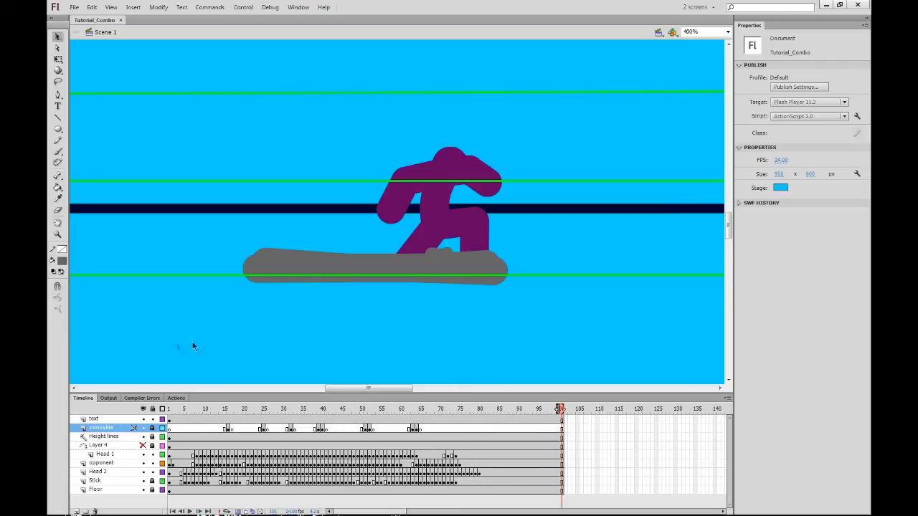
Add a new layer above the text layer and name it vcam.
{"action": "left_click", "coordinate": [109, 421]}
{"action": "left_click", "coordinate": [77, 511]}
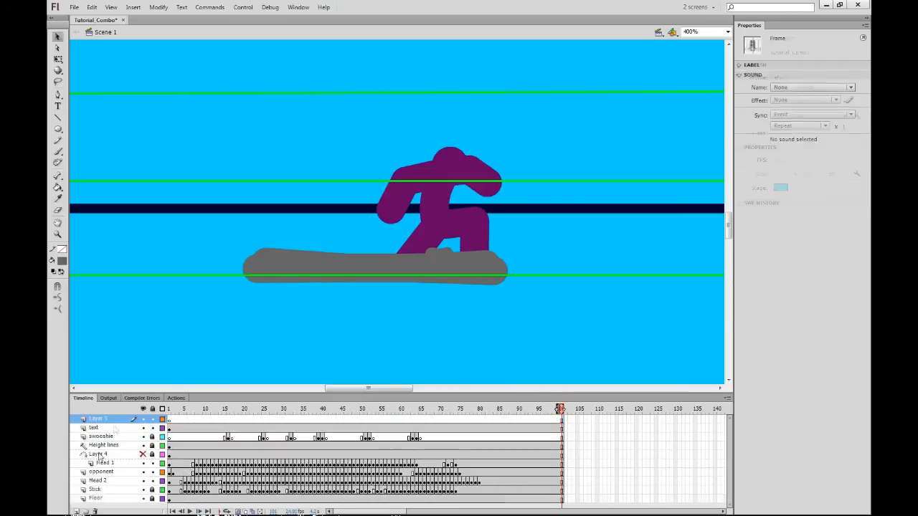
{"action": "left_click", "coordinate": [114, 421]}
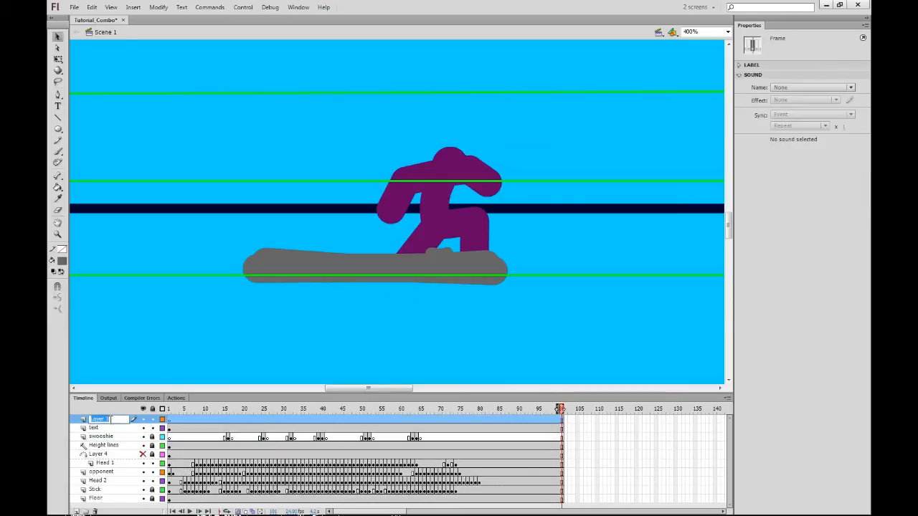
{"action": "key", "text": "Return"}
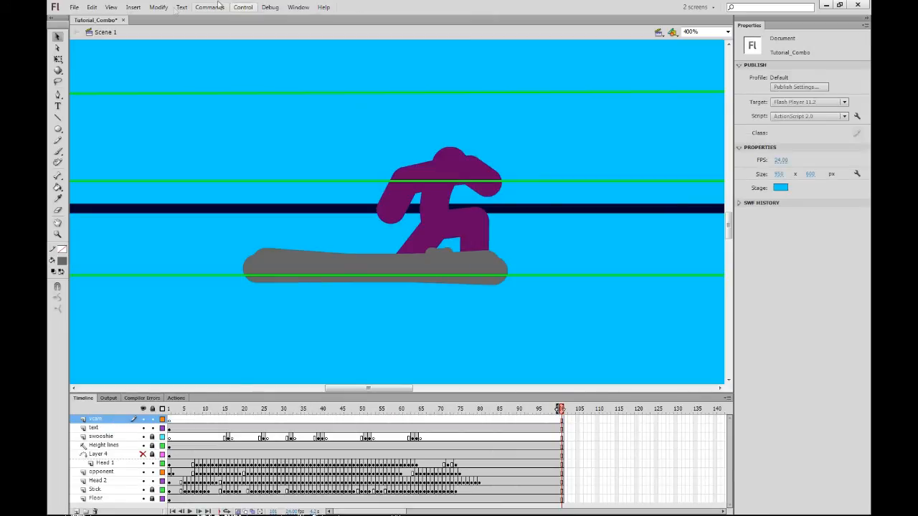
Open the vcam_as2 file from the Flash documents folder.
{"action": "left_click", "coordinate": [78, 7]}
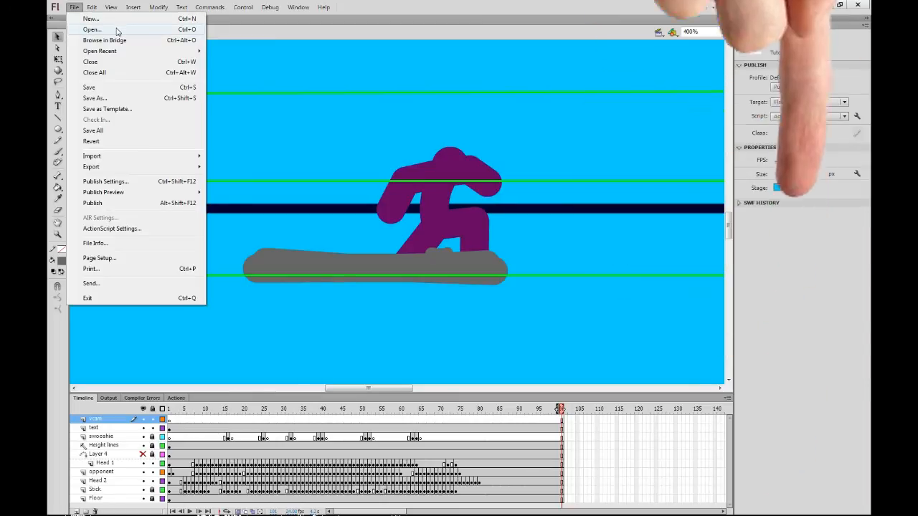
{"action": "left_click", "coordinate": [118, 29]}
{"action": "left_click_drag", "start_coordinate": [373, 136], "coordinate": [224, 106]}
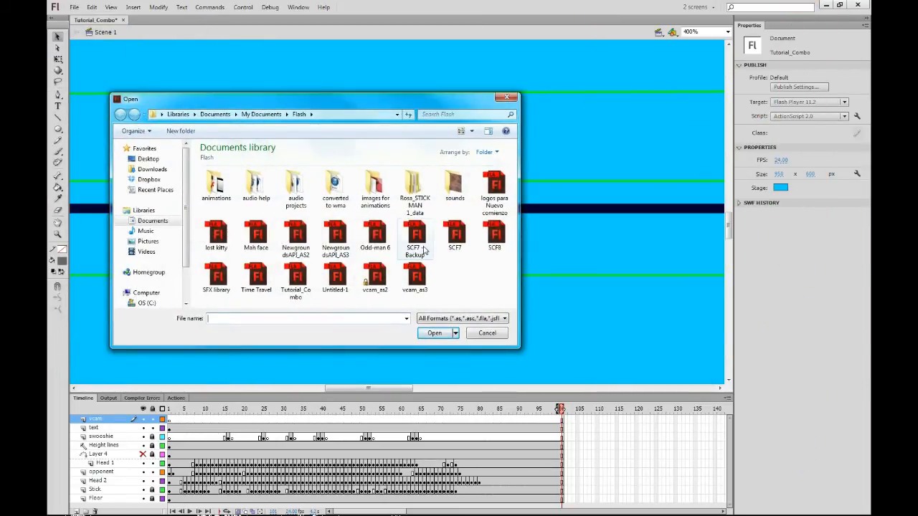
{"action": "left_click", "coordinate": [414, 280]}
{"action": "left_click", "coordinate": [375, 278]}
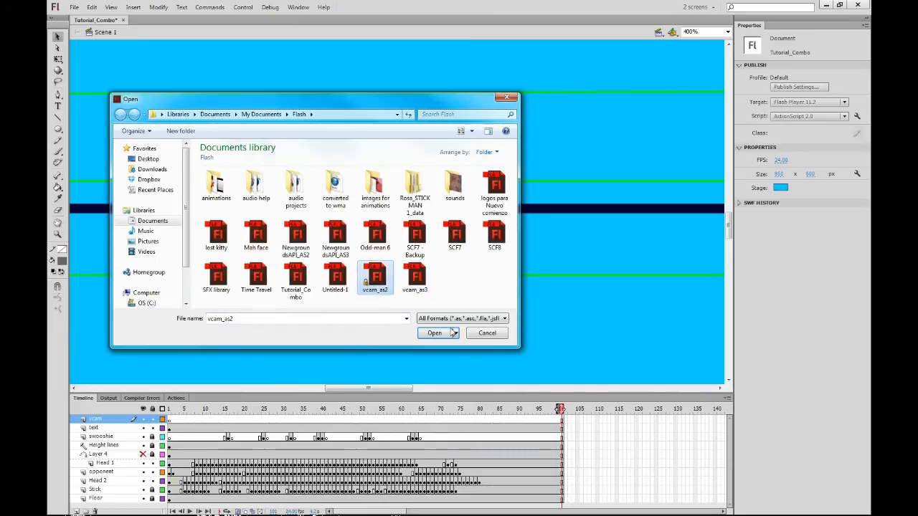
{"action": "left_click", "coordinate": [439, 334]}
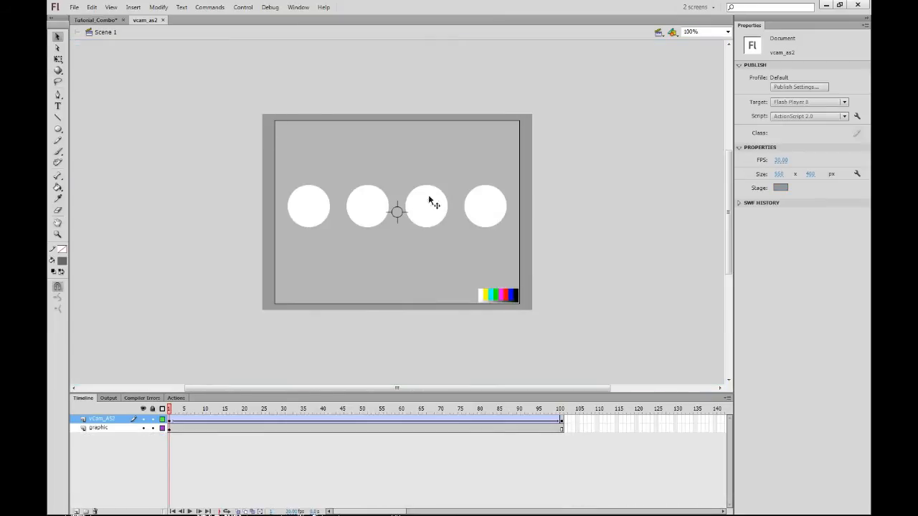
Copy the virtual camera clip from vcam_as2 into the first frame of the vcam layer in Tutorial_Combo.
{"action": "left_click", "coordinate": [338, 156]}
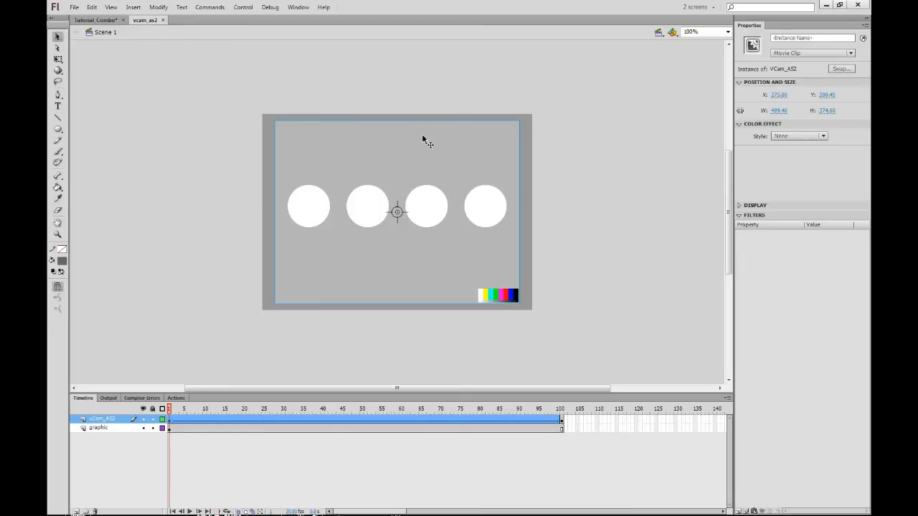
{"action": "left_click", "coordinate": [95, 20]}
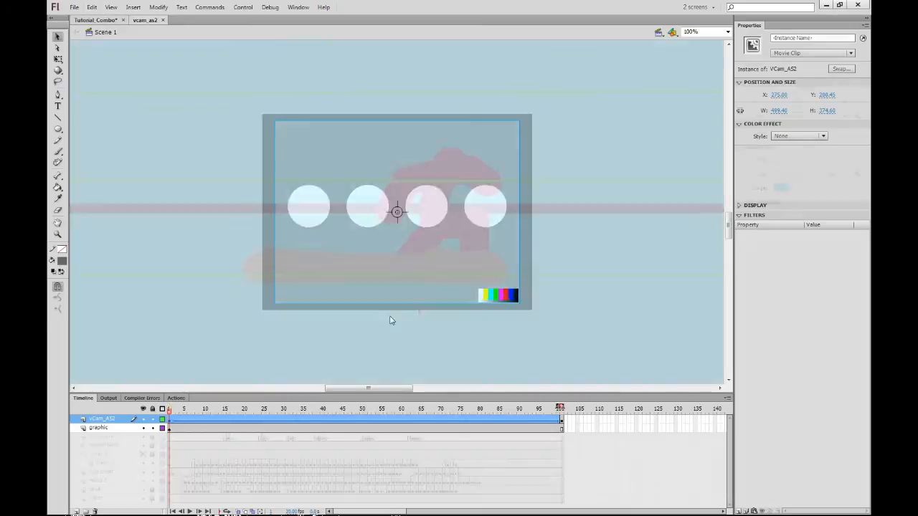
{"action": "left_click", "coordinate": [185, 424]}
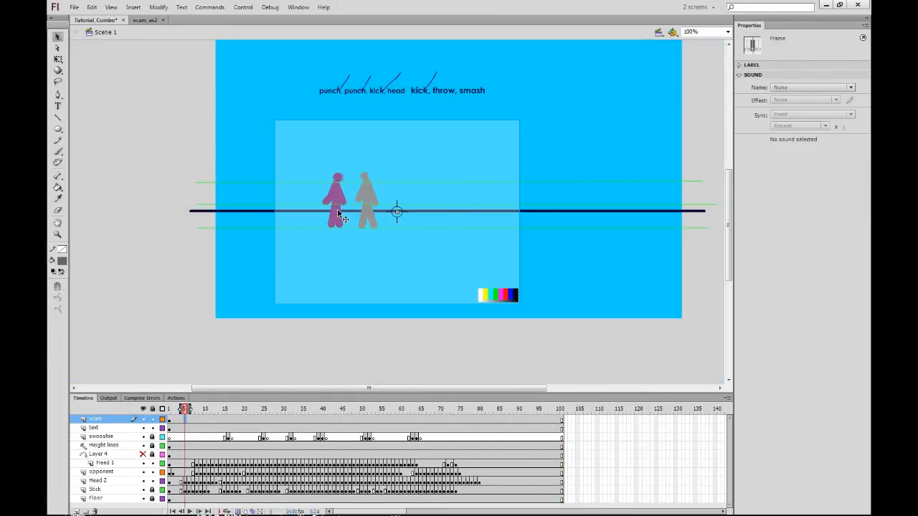
Scale the virtual camera down to about 390 by 293 px and centre it over the two stick figures.
{"action": "left_click", "coordinate": [339, 214]}
{"action": "key", "text": "q"}
{"action": "left_click_drag", "start_coordinate": [519, 120], "coordinate": [494, 141]}
{"action": "left_click_drag", "start_coordinate": [473, 177], "coordinate": [430, 166]}
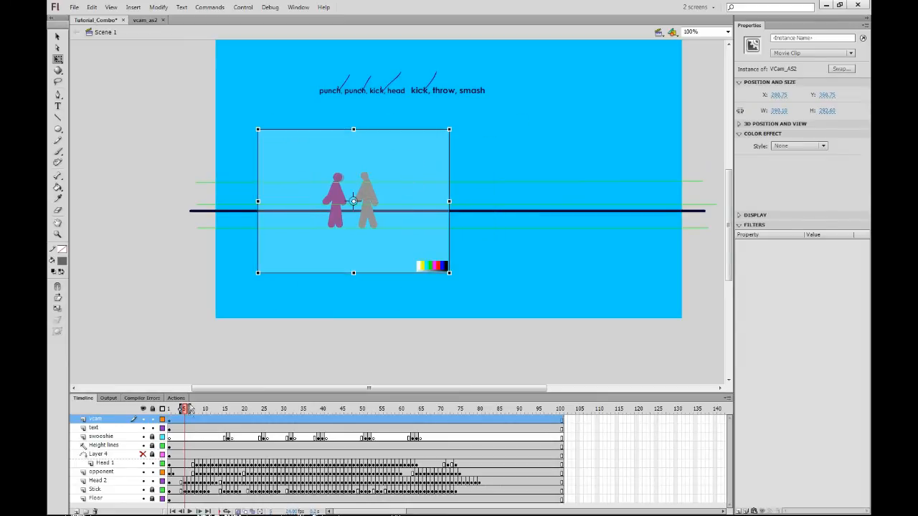
Keyframe the virtual camera on frames 15 and 16 of the vcam layer, at the first punch.
{"action": "left_click_drag", "start_coordinate": [194, 409], "coordinate": [237, 421]}
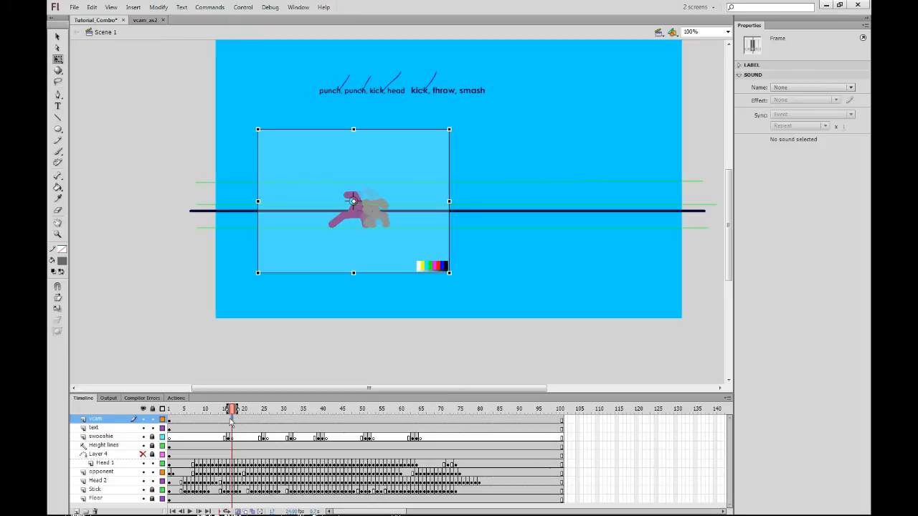
{"action": "key", "text": "comma"}
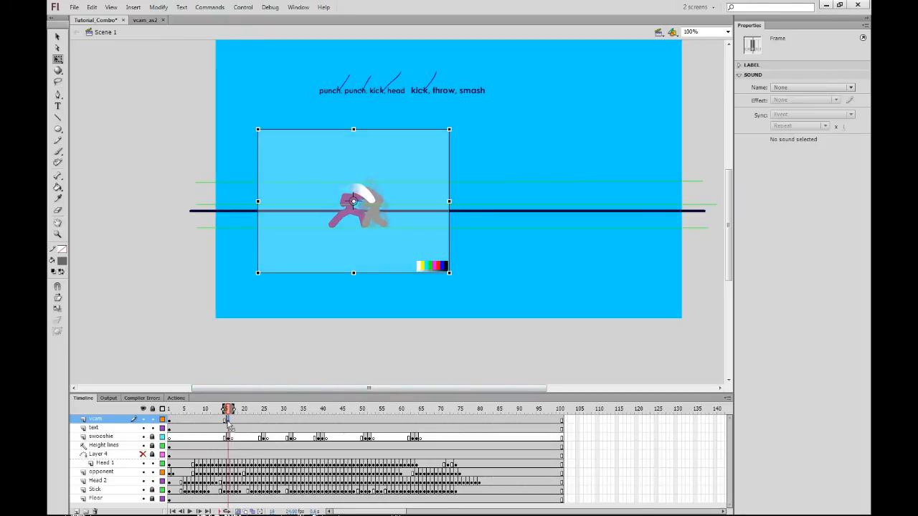
{"action": "left_click", "coordinate": [225, 422]}
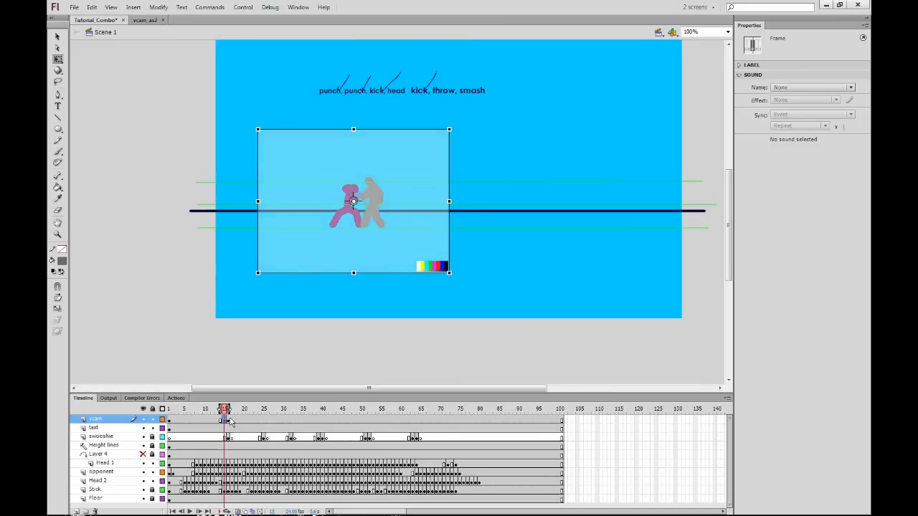
{"action": "left_click", "coordinate": [229, 422]}
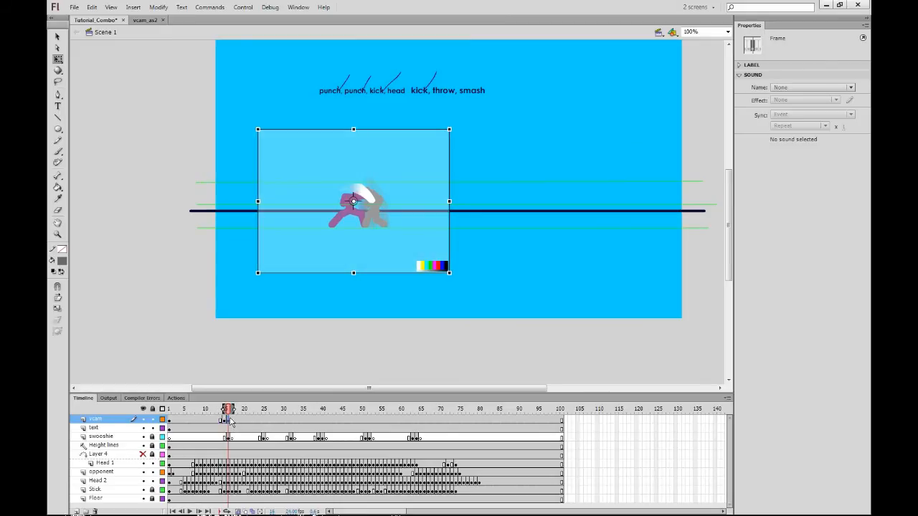
Keyframe the virtual camera on each frame from 17 to 33, shifting it to follow the two stick figures through the punches and kick.
{"action": "key", "text": "period"}
{"action": "key", "text": "period"}
{"action": "key", "text": "period"}
{"action": "key", "text": "period"}
{"action": "key", "text": "period"}
{"action": "key", "text": "period"}
{"action": "key", "text": "period"}
{"action": "key", "text": "period"}
{"action": "key", "text": "period"}
{"action": "key", "text": "period"}
{"action": "key", "text": "period"}
{"action": "key", "text": "period"}
{"action": "key", "text": "period"}
{"action": "key", "text": "period"}
{"action": "key", "text": "period"}
{"action": "key", "text": "period"}
{"action": "key", "text": "period"}
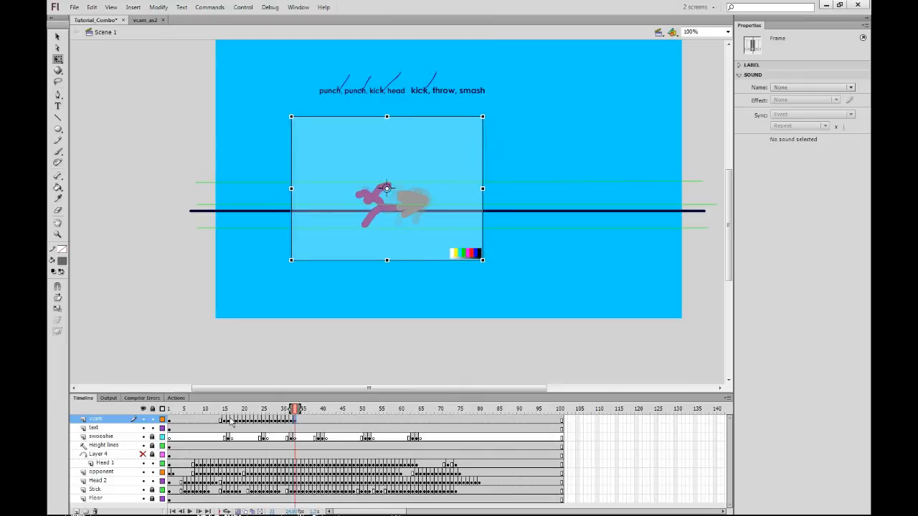
Keyframe the virtual camera through frame 41, following the fighters into the air and enlarging it to about 451 by 338 px.
{"action": "key", "text": "period"}
{"action": "key", "text": "period"}
{"action": "key", "text": "period"}
{"action": "key", "text": "period"}
{"action": "key", "text": "period"}
{"action": "key", "text": "period"}
{"action": "key", "text": "period"}
{"action": "left_click", "coordinate": [520, 130]}
{"action": "left_click_drag", "start_coordinate": [518, 139], "coordinate": [540, 115]}
{"action": "key", "text": "F6"}
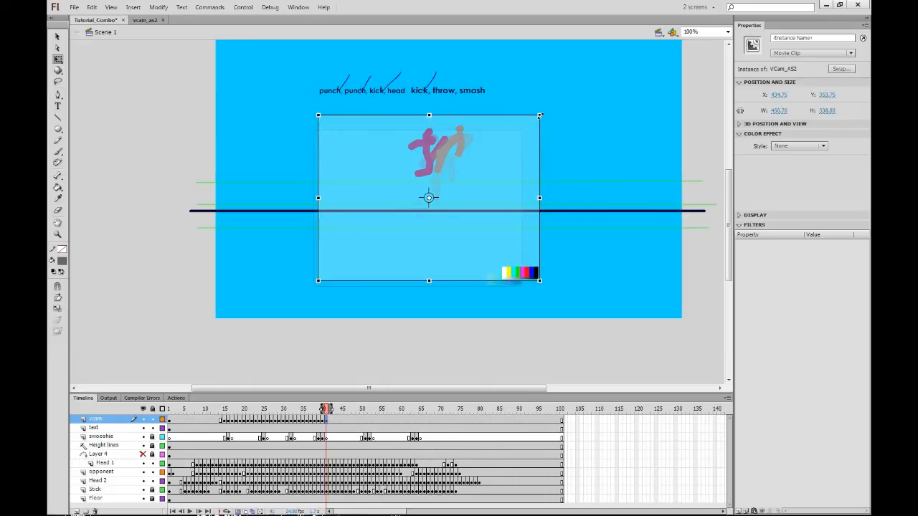
Keyframe the virtual camera on frame 42 and nudge it 12 px right and 12 px up.
{"action": "key", "text": "F6"}
{"action": "key", "text": "shift+Right"}
{"action": "key", "text": "shift+Up"}
{"action": "key", "text": "Right"}
{"action": "key", "text": "Up"}
{"action": "key", "text": "Right"}
{"action": "key", "text": "Up"}
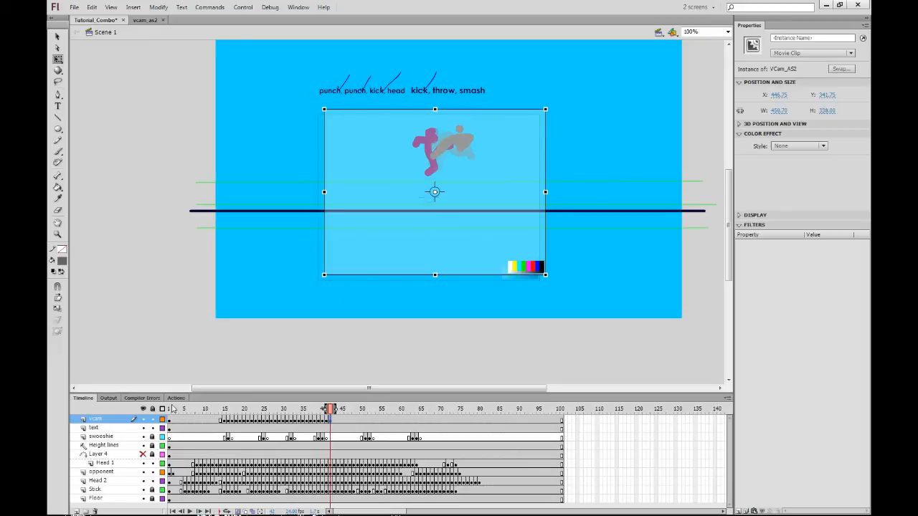
Move the grey opponent's head on frame 42 to the end of its body, hiding the vcam layer only during the edit.
{"action": "left_click", "coordinate": [143, 420]}
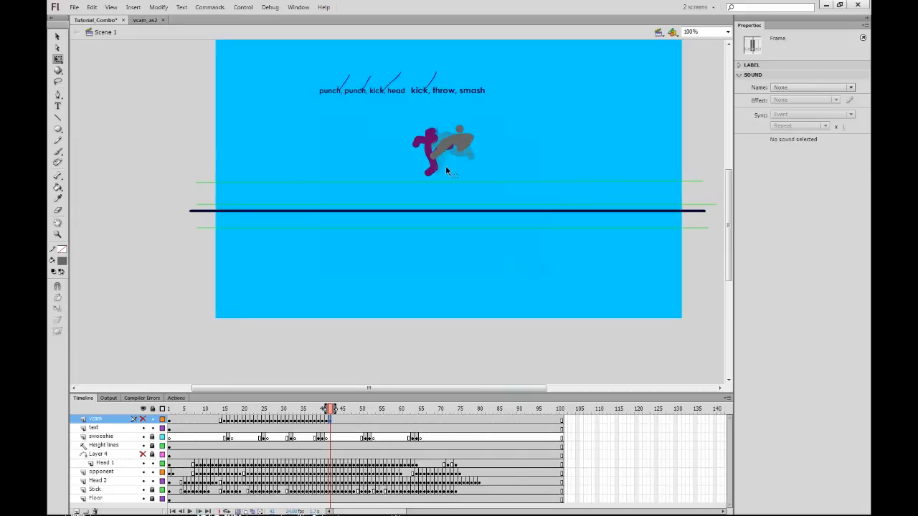
{"action": "left_click", "coordinate": [459, 130]}
{"action": "key", "text": "v"}
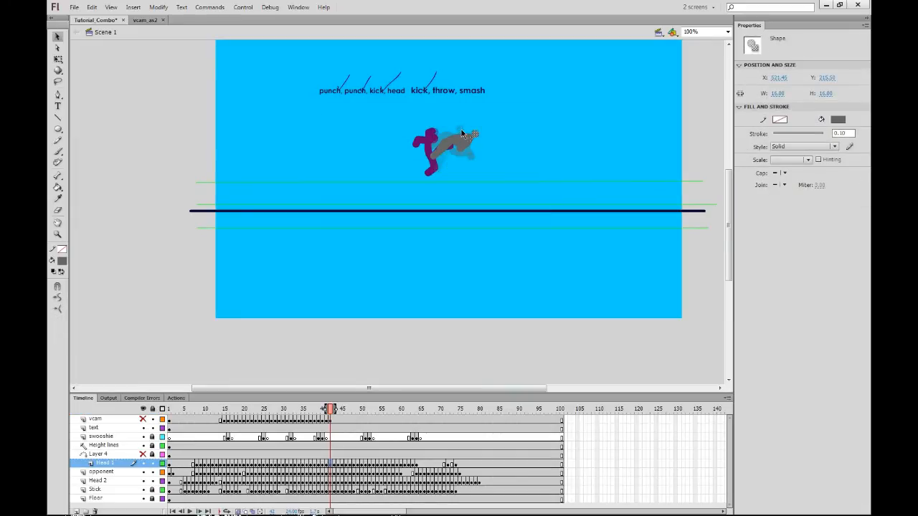
{"action": "left_click", "coordinate": [143, 420]}
{"action": "left_click", "coordinate": [330, 421]}
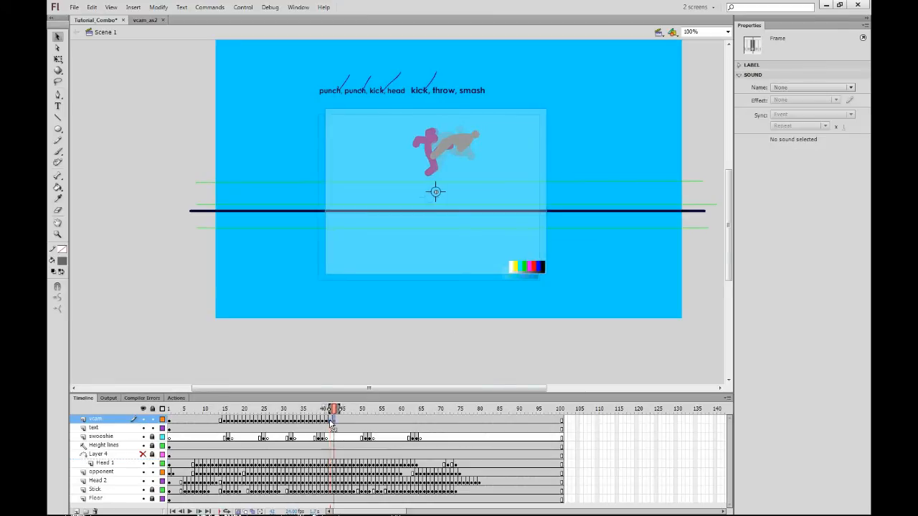
Keyframe the virtual camera on frames 43 to 45, shifting it 4, 6 and 6 px right and enlarging it slightly on the last.
{"action": "key", "text": "period"}
{"action": "key", "text": "period"}
{"action": "key", "text": "F6"}
{"action": "key", "text": "Right"}
{"action": "key", "text": "Right"}
{"action": "key", "text": "Right"}
{"action": "key", "text": "Right"}
{"action": "key", "text": "F6"}
{"action": "key", "text": "Right"}
{"action": "key", "text": "Right"}
{"action": "key", "text": "Right"}
{"action": "key", "text": "Right"}
{"action": "key", "text": "Right"}
{"action": "key", "text": "Right"}
{"action": "key", "text": "F6"}
{"action": "key", "text": "Right"}
{"action": "key", "text": "Right"}
{"action": "key", "text": "Right"}
{"action": "key", "text": "Right"}
{"action": "key", "text": "Right"}
{"action": "key", "text": "Right"}
{"action": "key", "text": "q"}
{"action": "left_click_drag", "start_coordinate": [564, 267], "coordinate": [576, 275]}
Keyframe the virtual camera on the next three frames, moving it 12 px right and 9 px down in growing increments.
{"action": "key", "text": "F6"}
{"action": "key", "text": "Right"}
{"action": "key", "text": "Right"}
{"action": "key", "text": "Right"}
{"action": "key", "text": "Down"}
{"action": "key", "text": "Down"}
{"action": "key", "text": "F6"}
{"action": "key", "text": "Right"}
{"action": "key", "text": "Right"}
{"action": "key", "text": "Right"}
{"action": "key", "text": "Right"}
{"action": "key", "text": "Down"}
{"action": "key", "text": "Down"}
{"action": "key", "text": "F6"}
{"action": "key", "text": "Right"}
{"action": "key", "text": "Right"}
{"action": "key", "text": "Right"}
{"action": "key", "text": "Right"}
{"action": "key", "text": "Right"}
{"action": "key", "text": "Down"}
{"action": "key", "text": "Down"}
{"action": "key", "text": "Down"}
{"action": "key", "text": "Down"}
{"action": "key", "text": "Down"}
Keyframe the virtual camera on the following frame and move it 6 px right and 20 px up.
{"action": "key", "text": "F6"}
{"action": "key", "text": "Right"}
{"action": "key", "text": "Right"}
{"action": "key", "text": "Right"}
{"action": "key", "text": "Right"}
{"action": "key", "text": "Right"}
{"action": "key", "text": "Right"}
{"action": "key", "text": "shift+Up"}
{"action": "key", "text": "shift+Up"}
Keyframe the virtual camera on two more frames, swinging it 10 px then 54 px left while raising it 20 px and 10 px.
{"action": "key", "text": "F6"}
{"action": "key", "text": "shift+Left"}
{"action": "key", "text": "shift+Up"}
{"action": "key", "text": "shift+Up"}
{"action": "key", "text": "F6"}
{"action": "key", "text": "shift+Left"}
{"action": "key", "text": "shift+Left"}
{"action": "key", "text": "shift+Left"}
{"action": "key", "text": "shift+Left"}
{"action": "key", "text": "shift+Left"}
{"action": "key", "text": "shift+Up"}
{"action": "key", "text": "Left"}
{"action": "key", "text": "Left"}
{"action": "key", "text": "Left"}
{"action": "key", "text": "Left"}
Keyframe the virtual camera on two frames, moving it 11 px down and 4 px left on the first and enlarging it on the second.
{"action": "key", "text": "F6"}
{"action": "key", "text": "shift+Down"}
{"action": "key", "text": "Down"}
{"action": "key", "text": "Left"}
{"action": "key", "text": "Left"}
{"action": "key", "text": "Left"}
{"action": "key", "text": "Left"}
{"action": "key", "text": "F6"}
{"action": "left_click_drag", "start_coordinate": [547, 81], "coordinate": [566, 67]}
Keyframe a camera shake over three frames, moving the virtual camera 10 px down, 10 px back up and 2 px left.
{"action": "key", "text": "F6"}
{"action": "key", "text": "shift+Down"}
{"action": "key", "text": "F6"}
{"action": "key", "text": "shift+Up"}
{"action": "key", "text": "F6"}
{"action": "key", "text": "Left"}
{"action": "key", "text": "Left"}
Keyframe the virtual camera on three frames, drifting it 10 px left in total while dipping it 6 px and raising it again.
{"action": "key", "text": "F6"}
{"action": "key", "text": "Left"}
{"action": "key", "text": "Left"}
{"action": "key", "text": "Left"}
{"action": "key", "text": "Down"}
{"action": "key", "text": "Down"}
{"action": "key", "text": "Down"}
{"action": "key", "text": "Down"}
{"action": "key", "text": "Down"}
{"action": "key", "text": "Down"}
{"action": "key", "text": "F6"}
{"action": "key", "text": "Left"}
{"action": "key", "text": "Left"}
{"action": "key", "text": "Left"}
{"action": "key", "text": "Left"}
{"action": "key", "text": "F6"}
{"action": "key", "text": "Left"}
{"action": "key", "text": "Left"}
{"action": "key", "text": "Left"}
{"action": "key", "text": "Up"}
{"action": "key", "text": "Up"}
{"action": "key", "text": "Up"}
{"action": "key", "text": "Up"}
{"action": "key", "text": "Up"}
{"action": "key", "text": "Up"}
Keyframe the virtual camera on the next frame and move it 8 px left and 4 px down.
{"action": "key", "text": "F6"}
{"action": "key", "text": "Left"}
{"action": "key", "text": "Left"}
{"action": "key", "text": "Left"}
{"action": "key", "text": "Left"}
{"action": "key", "text": "Left"}
{"action": "key", "text": "Left"}
{"action": "key", "text": "Left"}
{"action": "key", "text": "Left"}
{"action": "key", "text": "Down"}
{"action": "key", "text": "Down"}
{"action": "key", "text": "Down"}
{"action": "key", "text": "Down"}
Keyframe the virtual camera, shrink it to about 348 by 261 px to zoom in, and move it 7 px left and 4 px down.
{"action": "key", "text": "F6"}
{"action": "left_click_drag", "start_coordinate": [555, 69], "coordinate": [504, 111]}
{"action": "key", "text": "Left"}
{"action": "key", "text": "Left"}
{"action": "key", "text": "Left"}
{"action": "key", "text": "Left"}
{"action": "key", "text": "Left"}
{"action": "key", "text": "Left"}
{"action": "key", "text": "Left"}
{"action": "key", "text": "Down"}
{"action": "key", "text": "Down"}
{"action": "key", "text": "Down"}
{"action": "key", "text": "Down"}
Keyframe the virtual camera on two frames to follow the fall, moving it 20 px left and 30 px down, then 10 px left and down.
{"action": "key", "text": "F6"}
{"action": "key", "text": "shift+Down"}
{"action": "key", "text": "shift+Down"}
{"action": "key", "text": "shift+Left"}
{"action": "key", "text": "shift+Left"}
{"action": "key", "text": "shift+Down"}
{"action": "key", "text": "F6"}
{"action": "key", "text": "shift+Left"}
{"action": "key", "text": "shift+Down"}
Add further virtual camera keyframes for an impact shake, offsetting it 20 px right, 10 px left and up, then 6 px down.
{"action": "key", "text": "F6"}
{"action": "key", "text": "F6"}
{"action": "key", "text": "F6"}
{"action": "key", "text": "shift+Right"}
{"action": "key", "text": "shift+Right"}
{"action": "key", "text": "F6"}
{"action": "key", "text": "shift+Left"}
{"action": "key", "text": "shift+Up"}
{"action": "key", "text": "F6"}
{"action": "key", "text": "Down"}
{"action": "key", "text": "Down"}
{"action": "key", "text": "Down"}
{"action": "key", "text": "Down"}
{"action": "key", "text": "Down"}
{"action": "key", "text": "Down"}
Settle the shake with virtual camera keyframes through frame 75, alternating offsets of 3 px left, 2 px right, 2 px left and 1 px right.
{"action": "key", "text": "F6"}
{"action": "key", "text": "Left"}
{"action": "key", "text": "Left"}
{"action": "key", "text": "Left"}
{"action": "key", "text": "F6"}
{"action": "key", "text": "Right"}
{"action": "key", "text": "Right"}
{"action": "key", "text": "F6"}
{"action": "key", "text": "Left"}
{"action": "key", "text": "Left"}
{"action": "key", "text": "F6"}
{"action": "key", "text": "Right"}
{"action": "key", "text": "F6"}
{"action": "key", "text": "F6"}
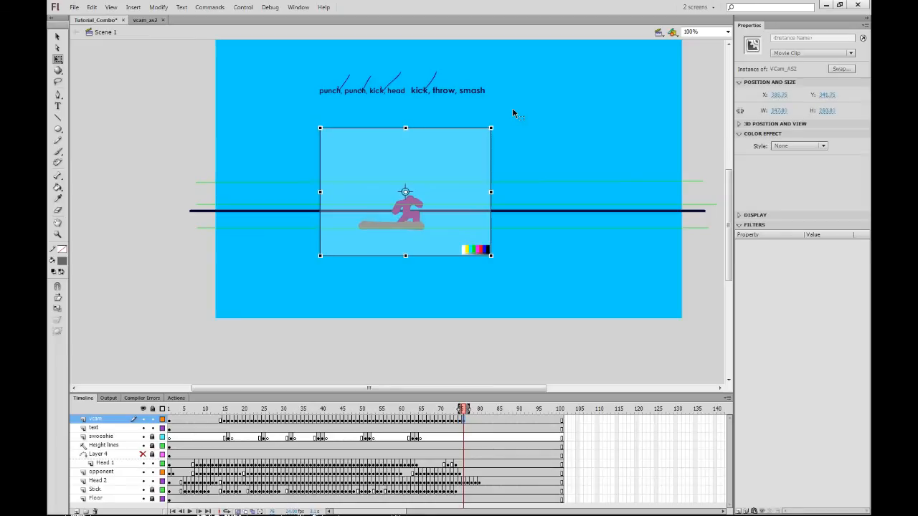
Add another virtual camera keyframe shifted 1 px right, and play the test movie to review the camera moves.
{"action": "key", "text": "F6"}
{"action": "key", "text": "Right"}
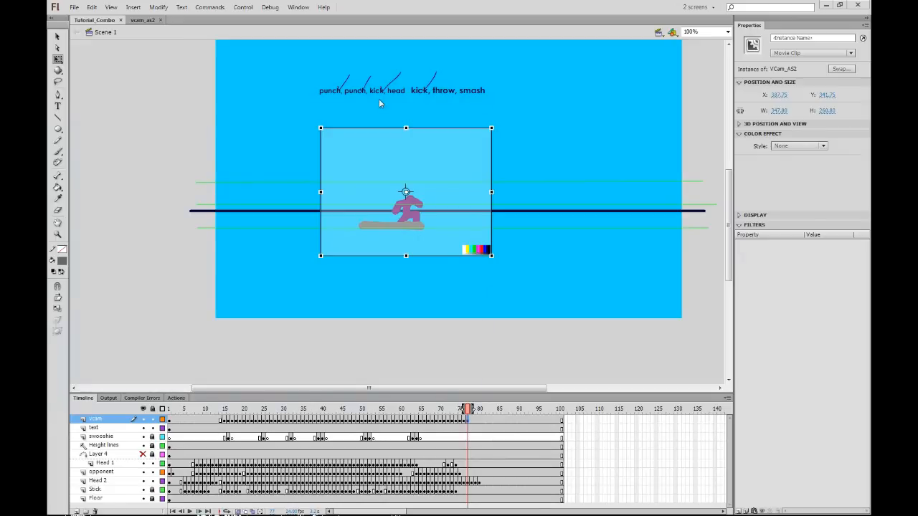
{"action": "key", "text": "ctrl+Return"}
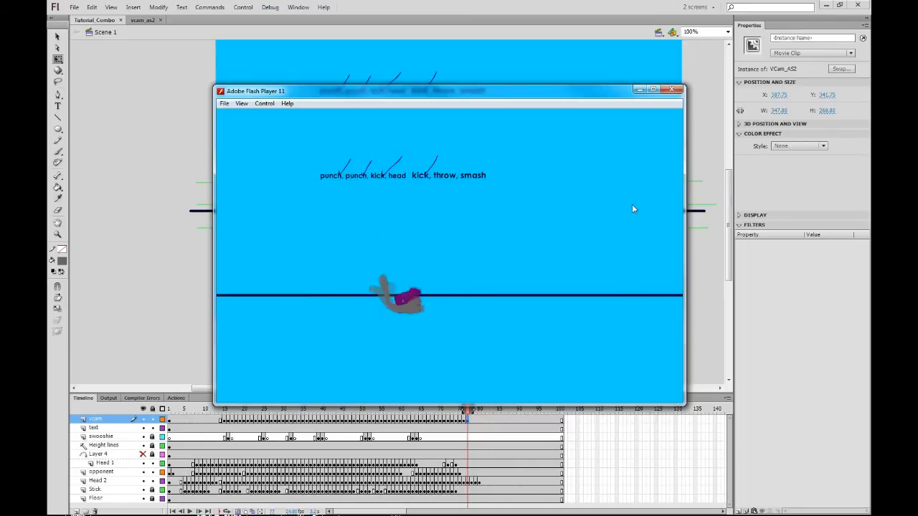
{"action": "left_click", "coordinate": [495, 65]}
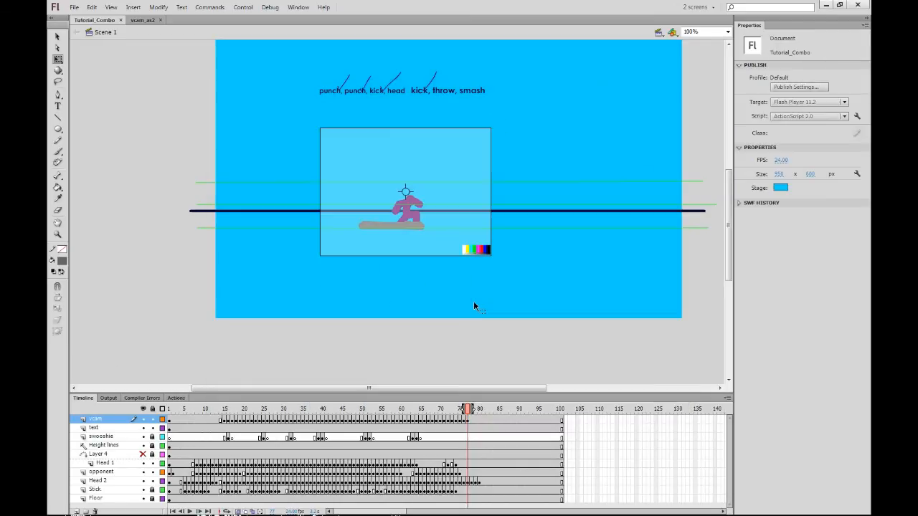
{"action": "key", "text": "ctrl+Return"}
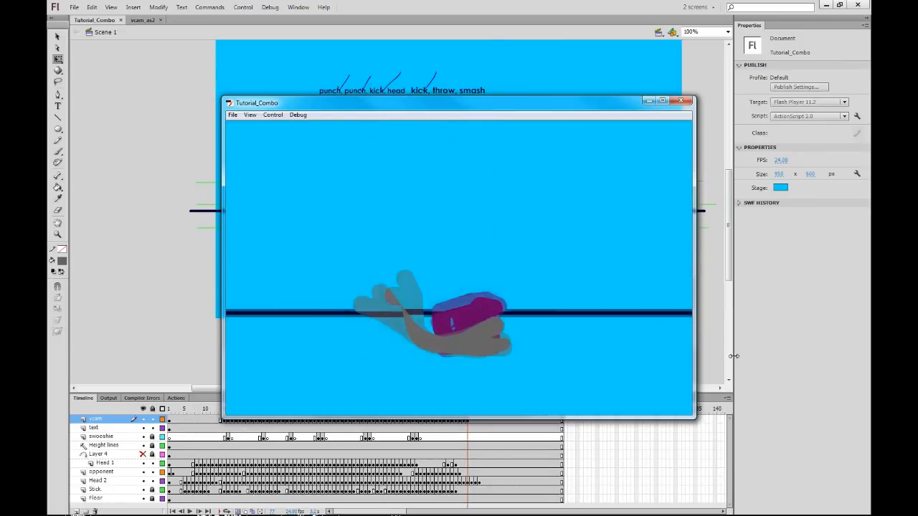
{"action": "left_click_drag", "start_coordinate": [325, 106], "coordinate": [311, 59]}
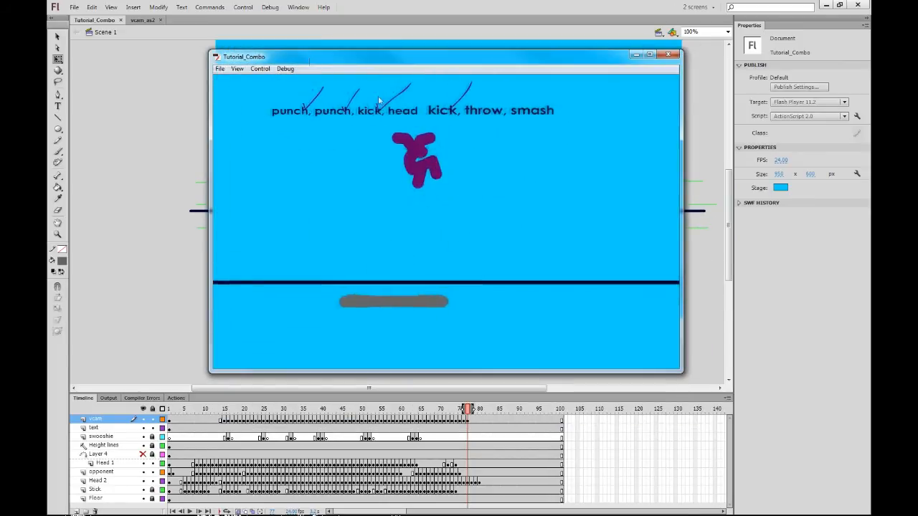
{"action": "left_click", "coordinate": [668, 55]}
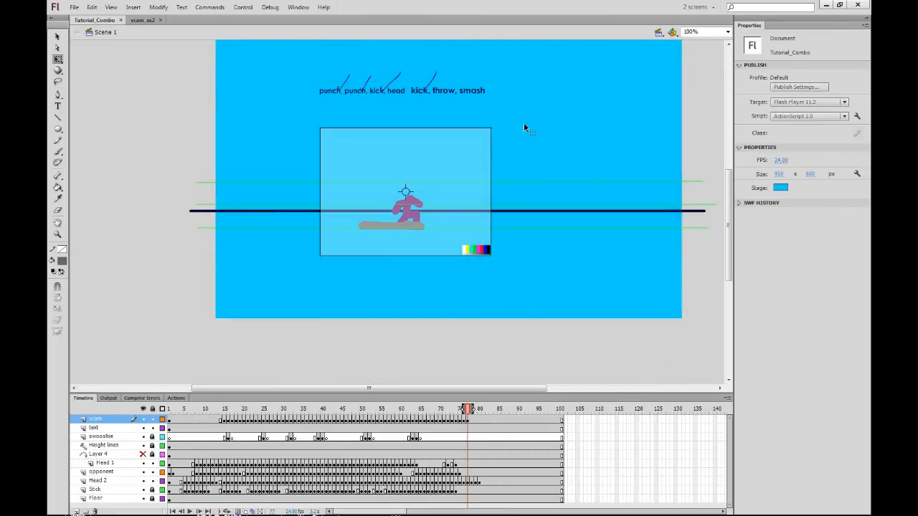
Delete the "punch, punch, kick, head kick, throw, smash" text from the stage.
{"action": "left_click", "coordinate": [479, 96]}
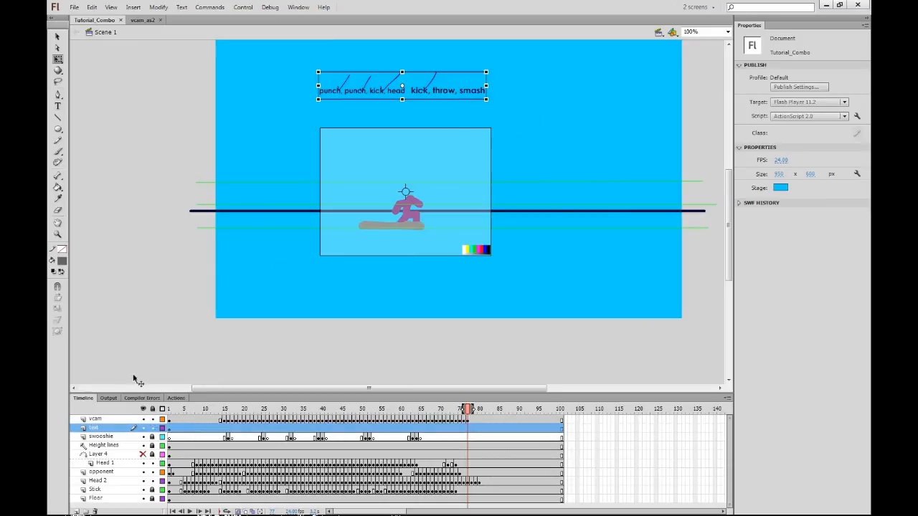
{"action": "key", "text": "Delete"}
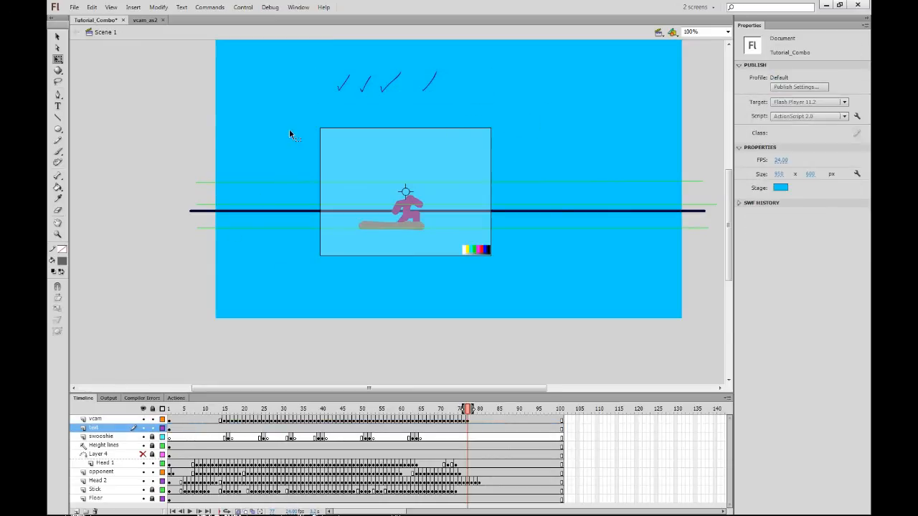
Set the document background color to white.
{"action": "left_click", "coordinate": [159, 8]}
{"action": "left_click", "coordinate": [190, 18]}
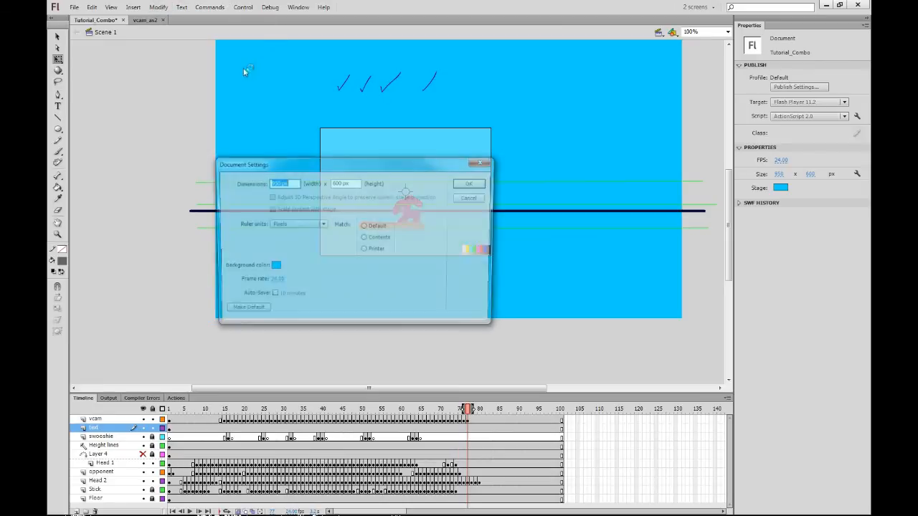
{"action": "left_click", "coordinate": [272, 267]}
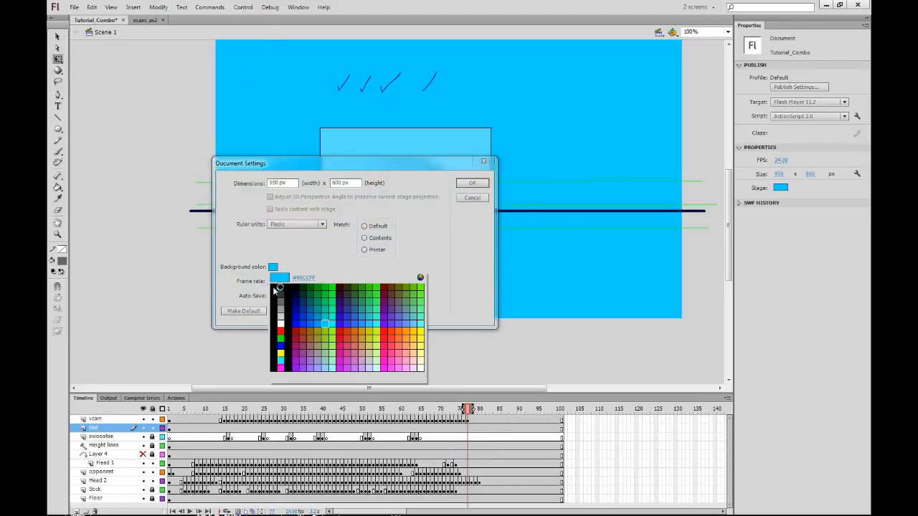
{"action": "left_click", "coordinate": [281, 323]}
{"action": "left_click", "coordinate": [472, 183]}
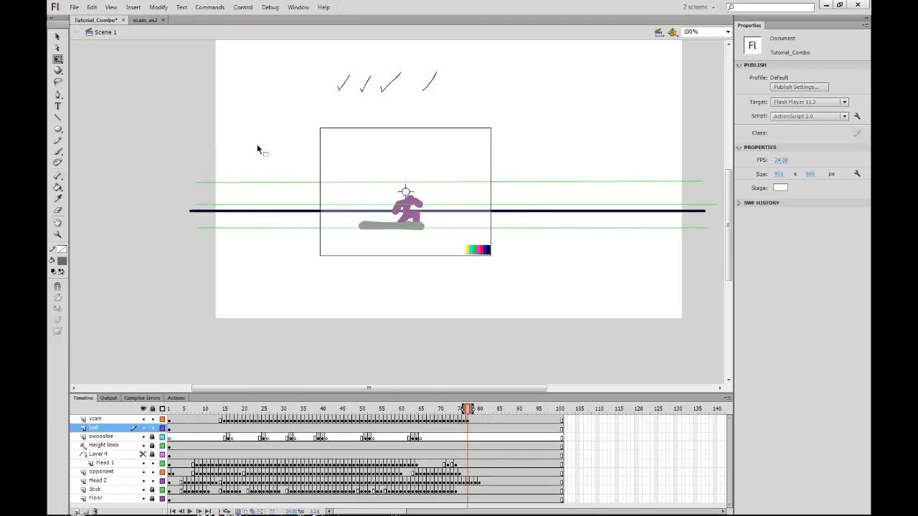
Replace the line on the Floor layer with a borderless rectangle in a black-to-white gradient, spanning slightly more than the stage width.
{"action": "left_click", "coordinate": [170, 499]}
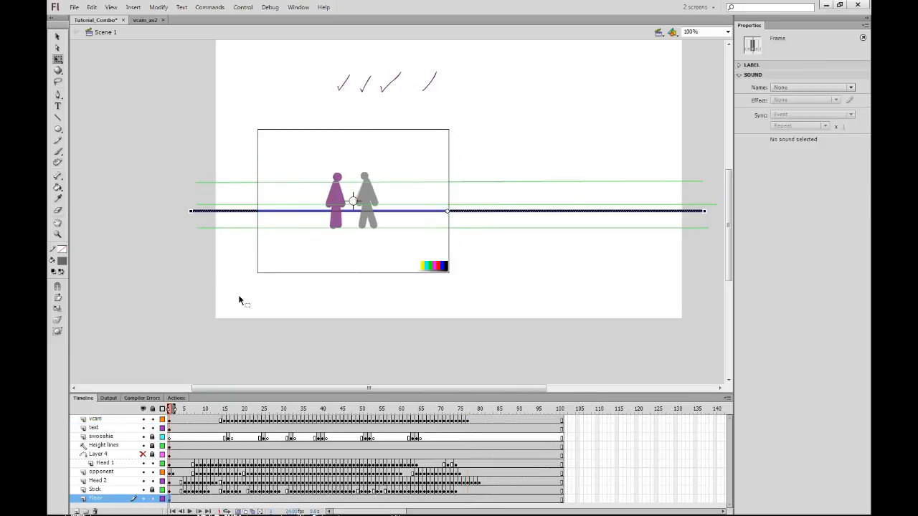
{"action": "key", "text": "Delete"}
{"action": "left_click", "coordinate": [62, 262]}
{"action": "left_click", "coordinate": [62, 261]}
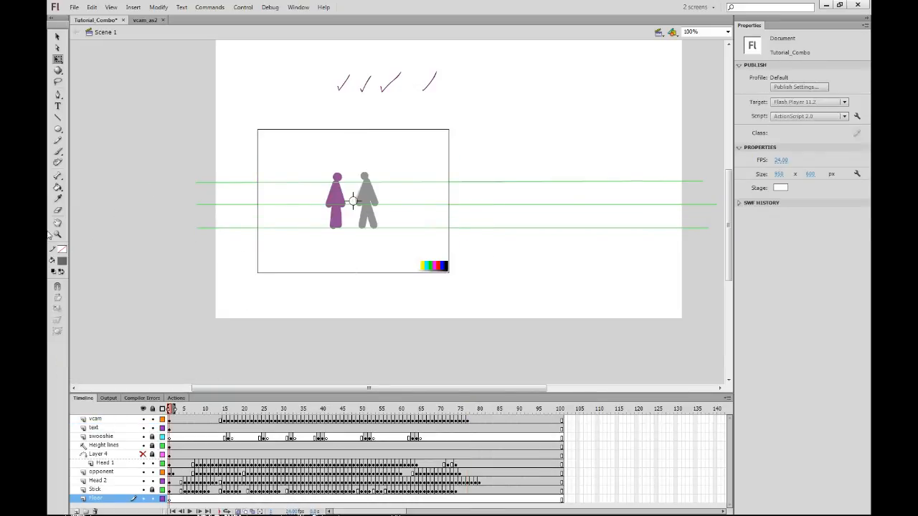
{"action": "left_click", "coordinate": [59, 130]}
{"action": "mouse_move", "coordinate": [200, 217]}
{"action": "left_mouse_down"}
{"action": "mouse_move", "coordinate": [678, 276]}
{"action": "mouse_move", "coordinate": [685, 323]}
{"action": "left_mouse_up"}
Refill the floor rectangle with a vertical gradient fading from light grey down to white, and preview it in the test movie.
{"action": "key", "text": "k"}
{"action": "left_click_drag", "start_coordinate": [423, 247], "coordinate": [430, 295]}
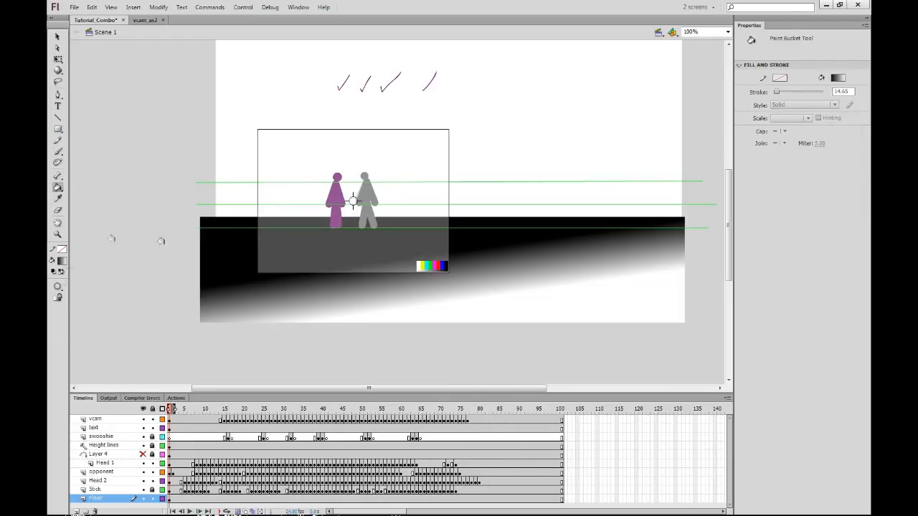
{"action": "left_click_drag", "start_coordinate": [270, 248], "coordinate": [263, 344]}
{"action": "left_click_drag", "start_coordinate": [379, 300], "coordinate": [395, 137]}
{"action": "left_click_drag", "start_coordinate": [423, 287], "coordinate": [420, 144]}
{"action": "left_click_drag", "start_coordinate": [430, 276], "coordinate": [429, 143]}
{"action": "left_click_drag", "start_coordinate": [434, 258], "coordinate": [434, 143]}
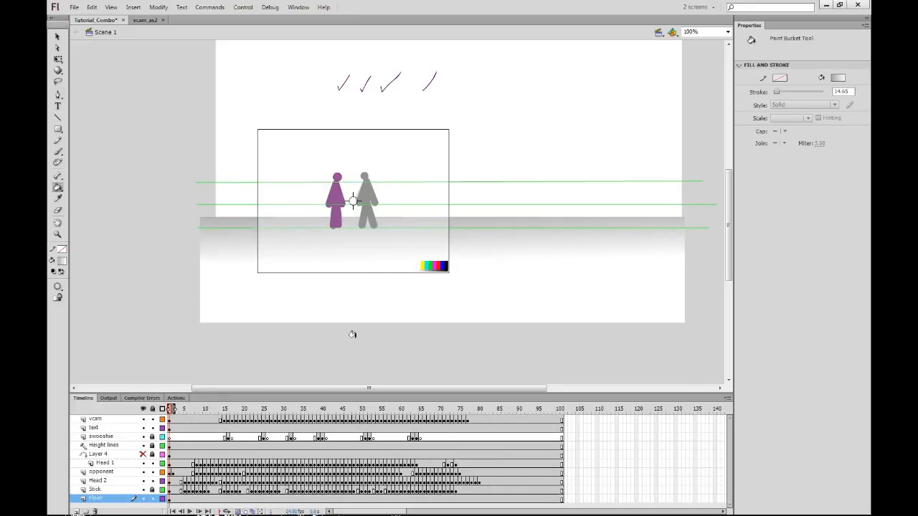
{"action": "key", "text": "ctrl+Return"}
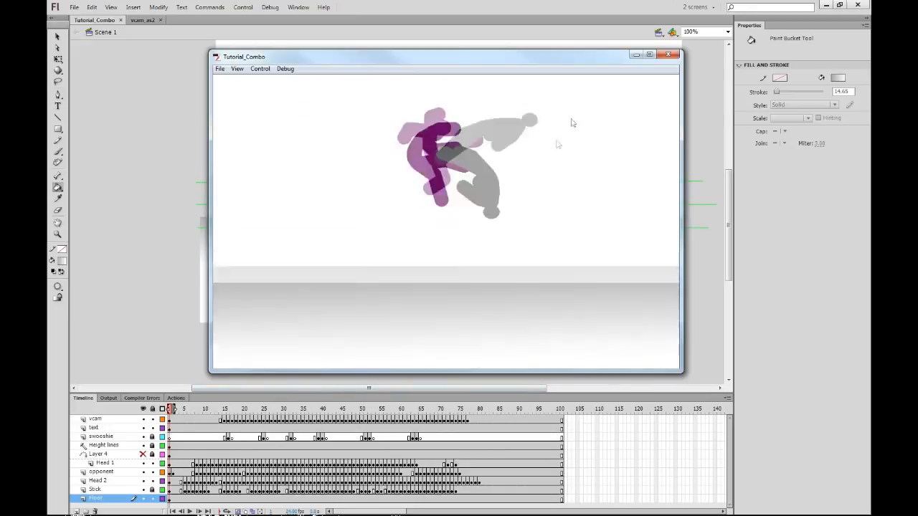
{"action": "key", "text": "ctrl+w"}
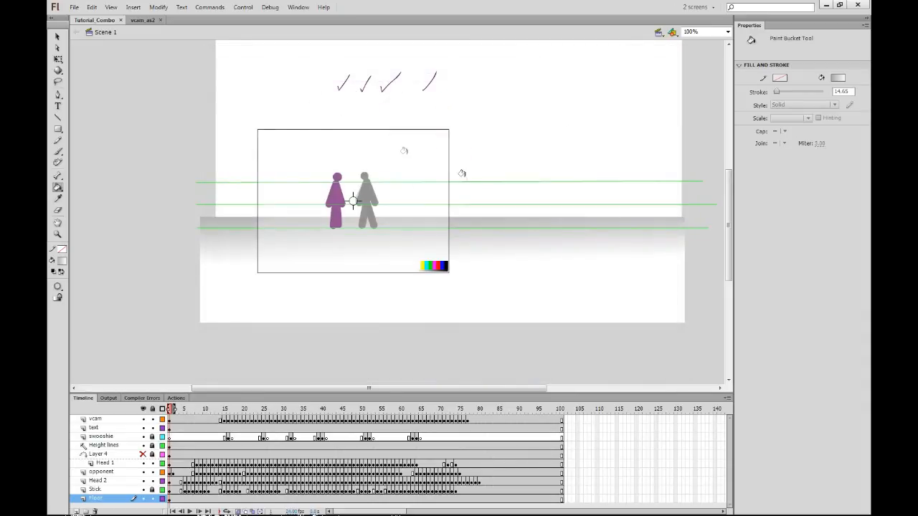
Set the document background color to light grey.
{"action": "key", "text": "v"}
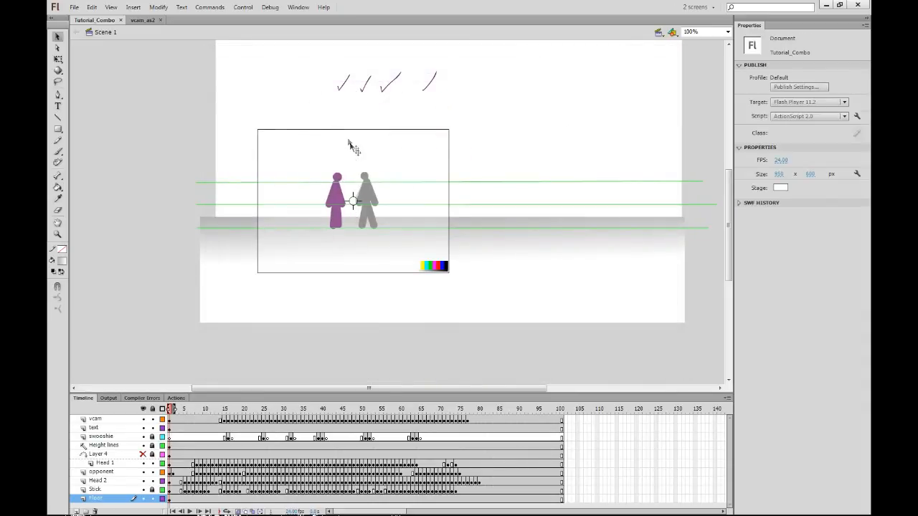
{"action": "left_click", "coordinate": [157, 8]}
{"action": "left_click", "coordinate": [181, 20]}
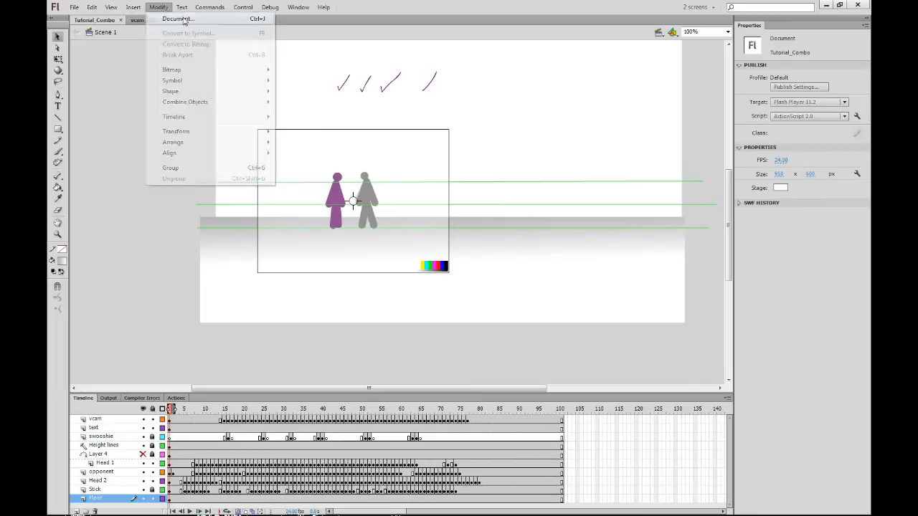
{"action": "left_click", "coordinate": [279, 266]}
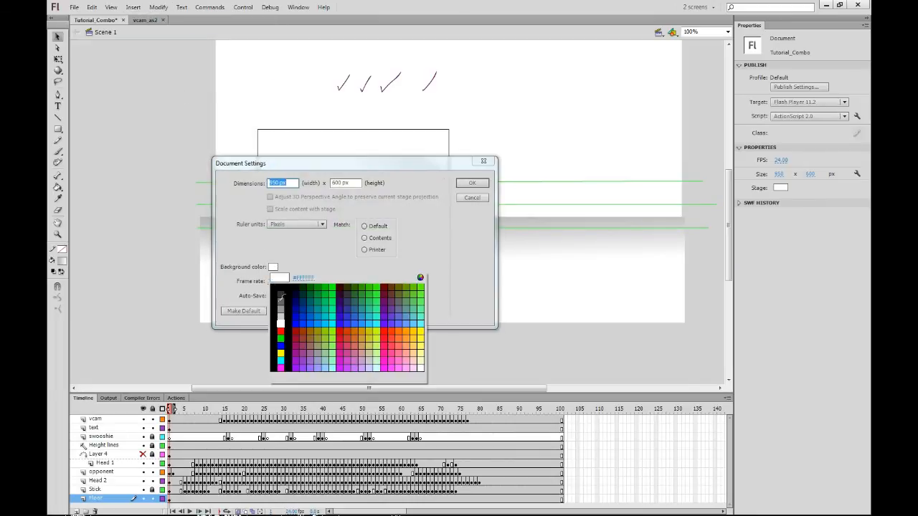
{"action": "left_click", "coordinate": [290, 314]}
{"action": "left_click", "coordinate": [472, 182]}
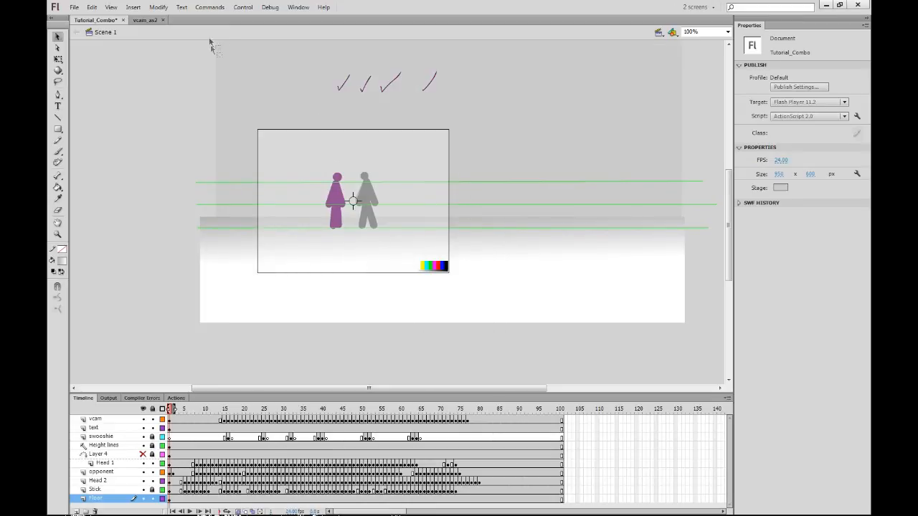
Set the document background color to medium grey.
{"action": "left_click", "coordinate": [159, 7]}
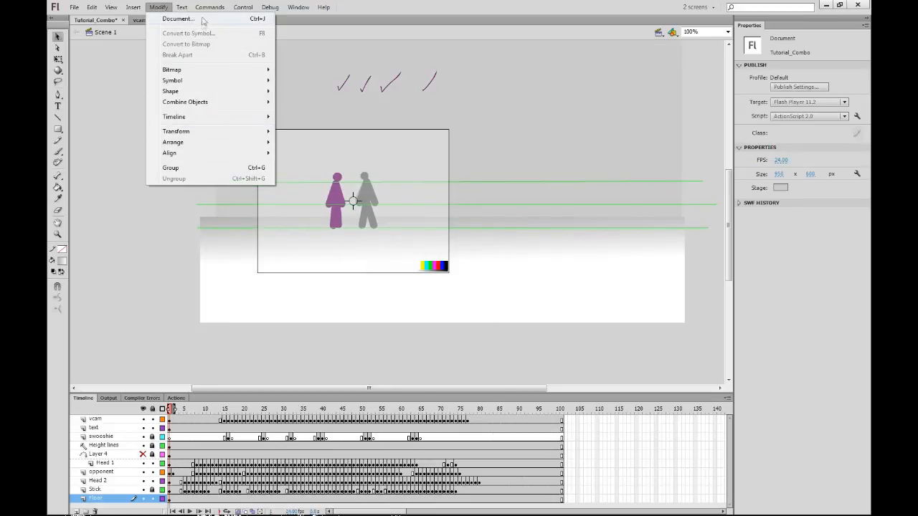
{"action": "left_click", "coordinate": [203, 20]}
{"action": "left_click", "coordinate": [273, 267]}
{"action": "left_click", "coordinate": [282, 306]}
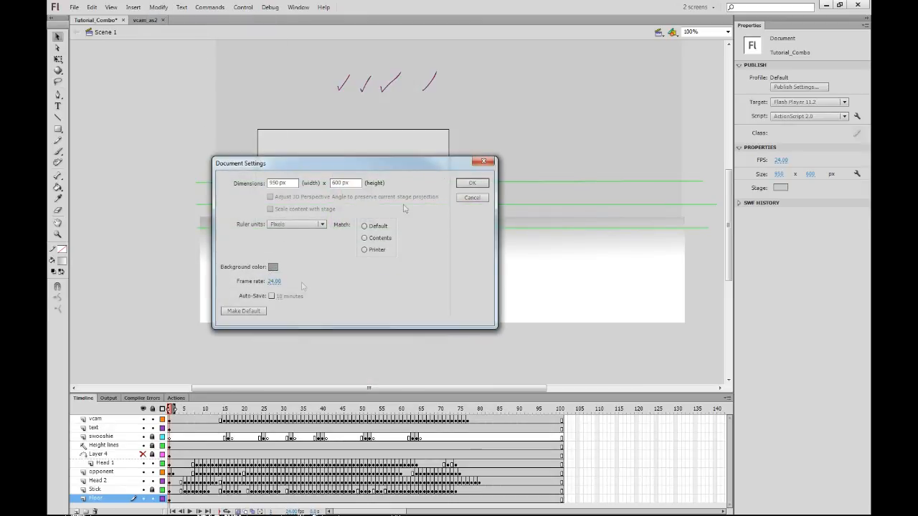
{"action": "left_click", "coordinate": [472, 182]}
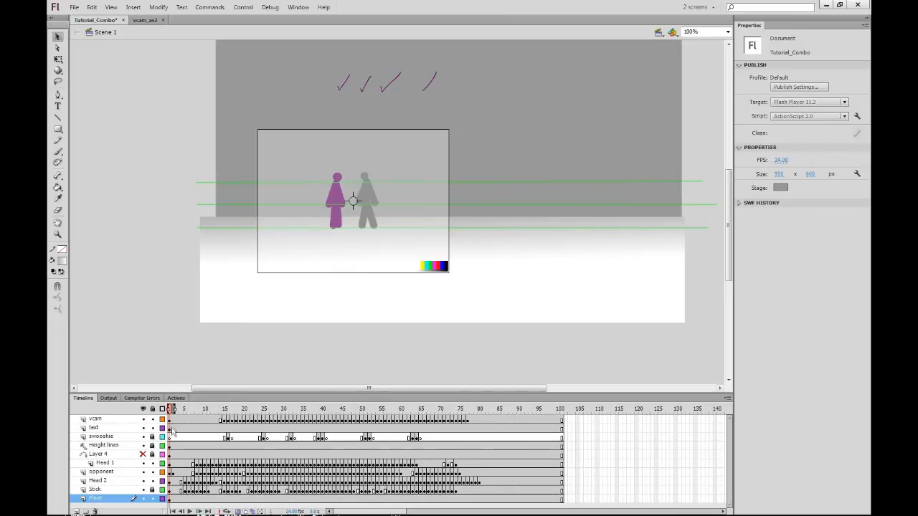
Delete the remaining check marks from the text layer, and play the test movie to review the animation.
{"action": "left_click", "coordinate": [176, 429]}
{"action": "left_click", "coordinate": [304, 248]}
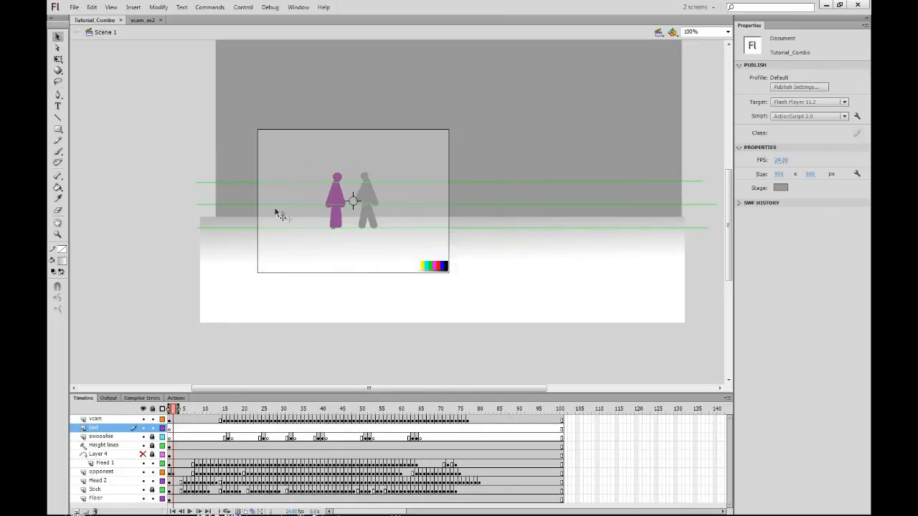
{"action": "key", "text": "ctrl+Return"}
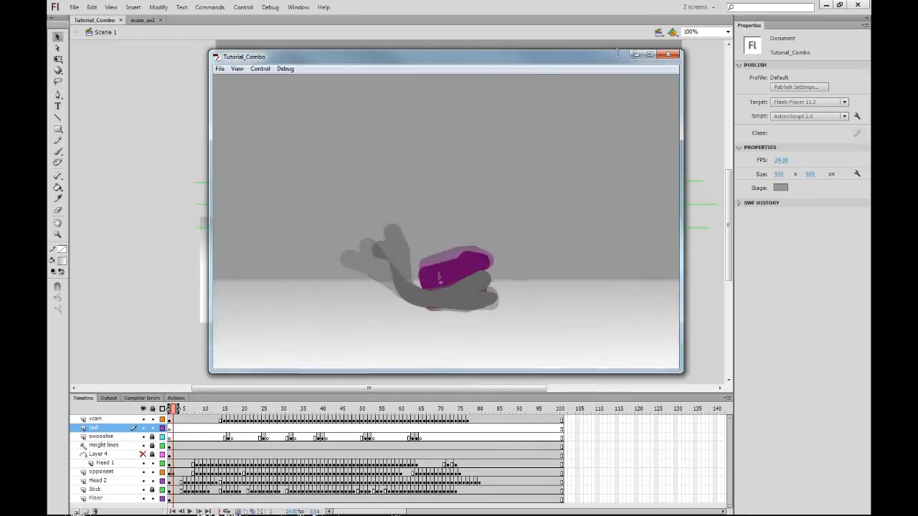
{"action": "left_click", "coordinate": [668, 54]}
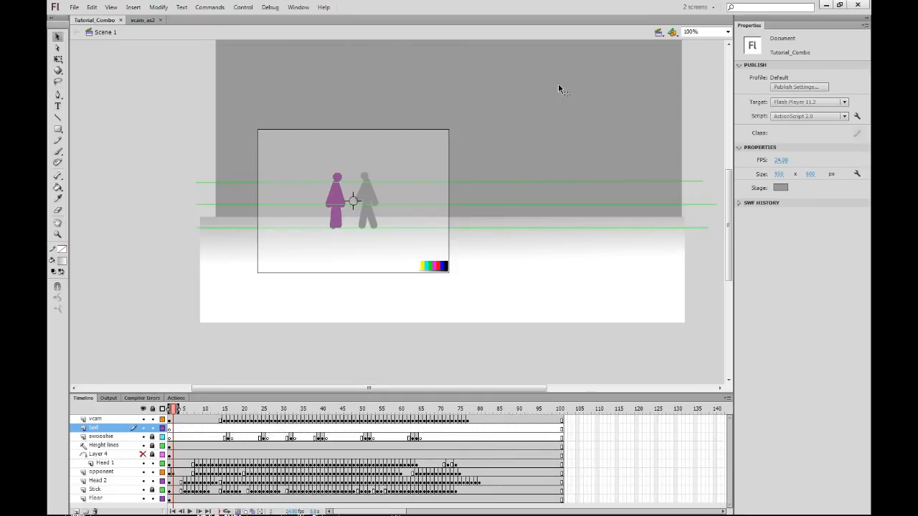